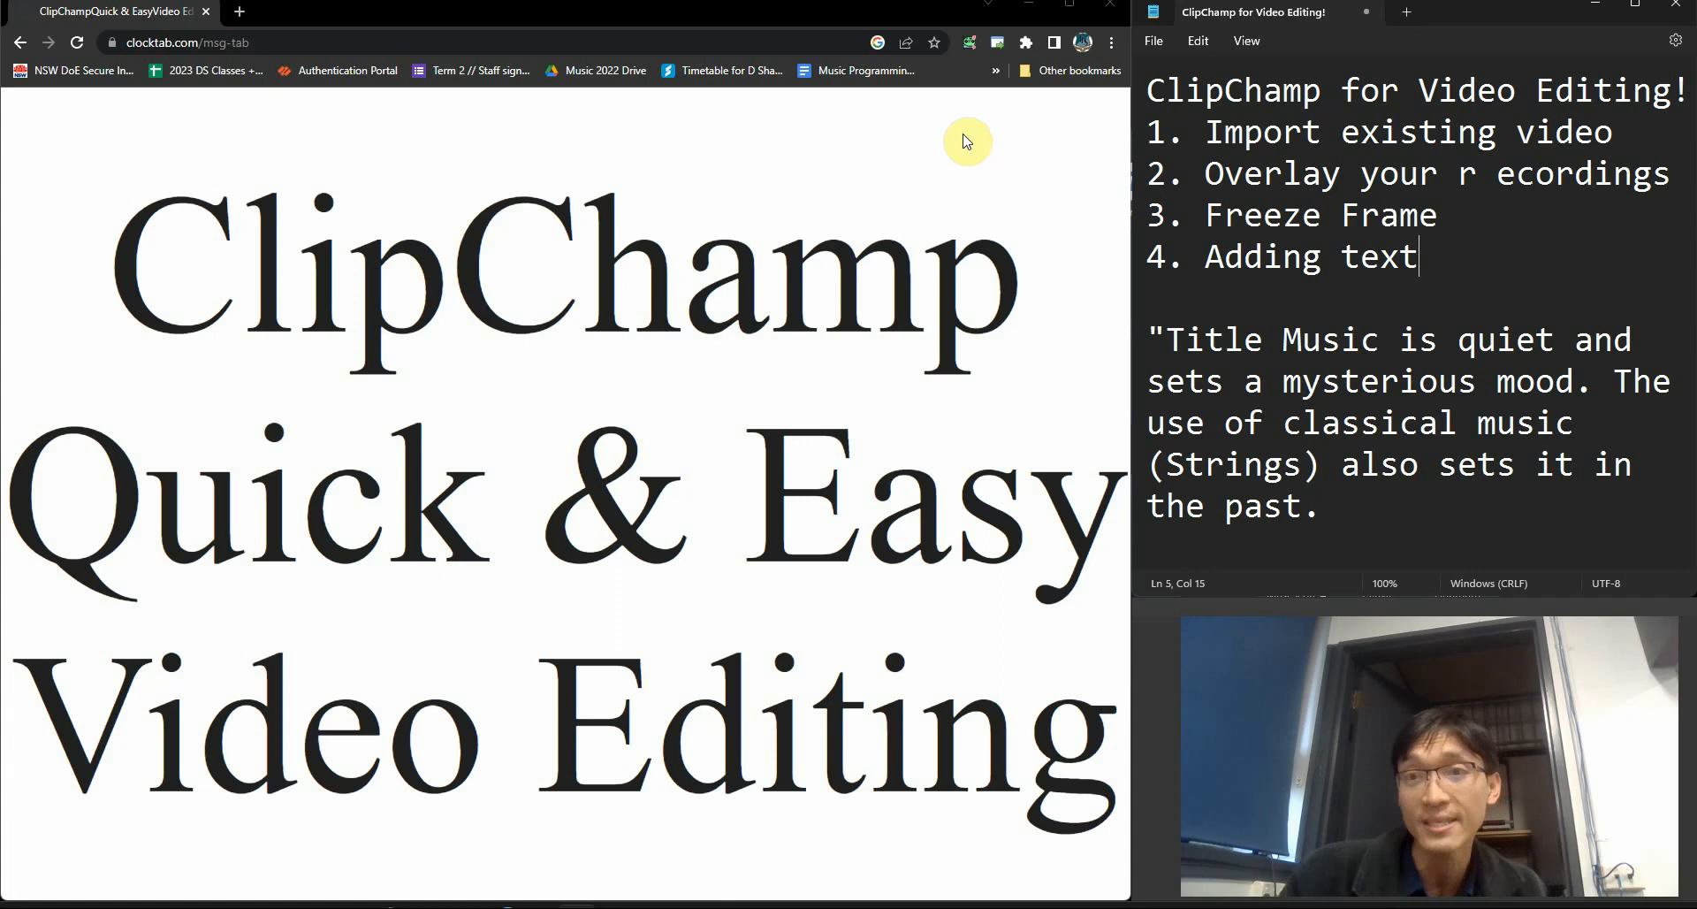
Switch to Microsoft Clipchamp, import Presto the Magician.mp4 from Downloads and place it at the start of the timeline.
left_click(1030, 11)
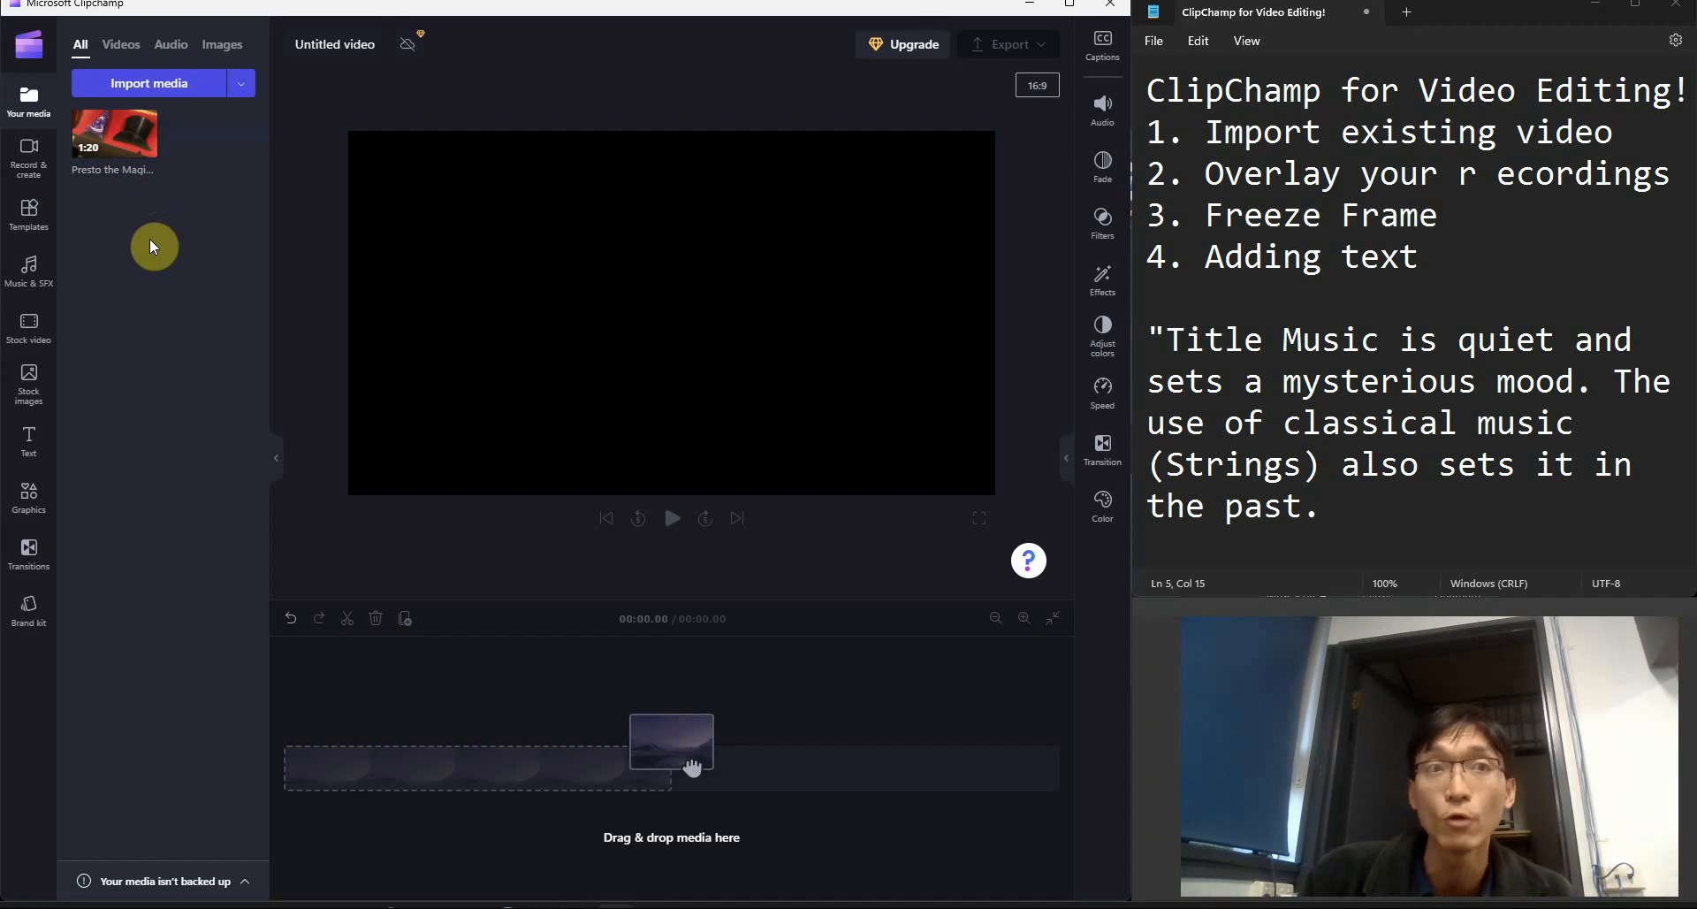
left_click(165, 88)
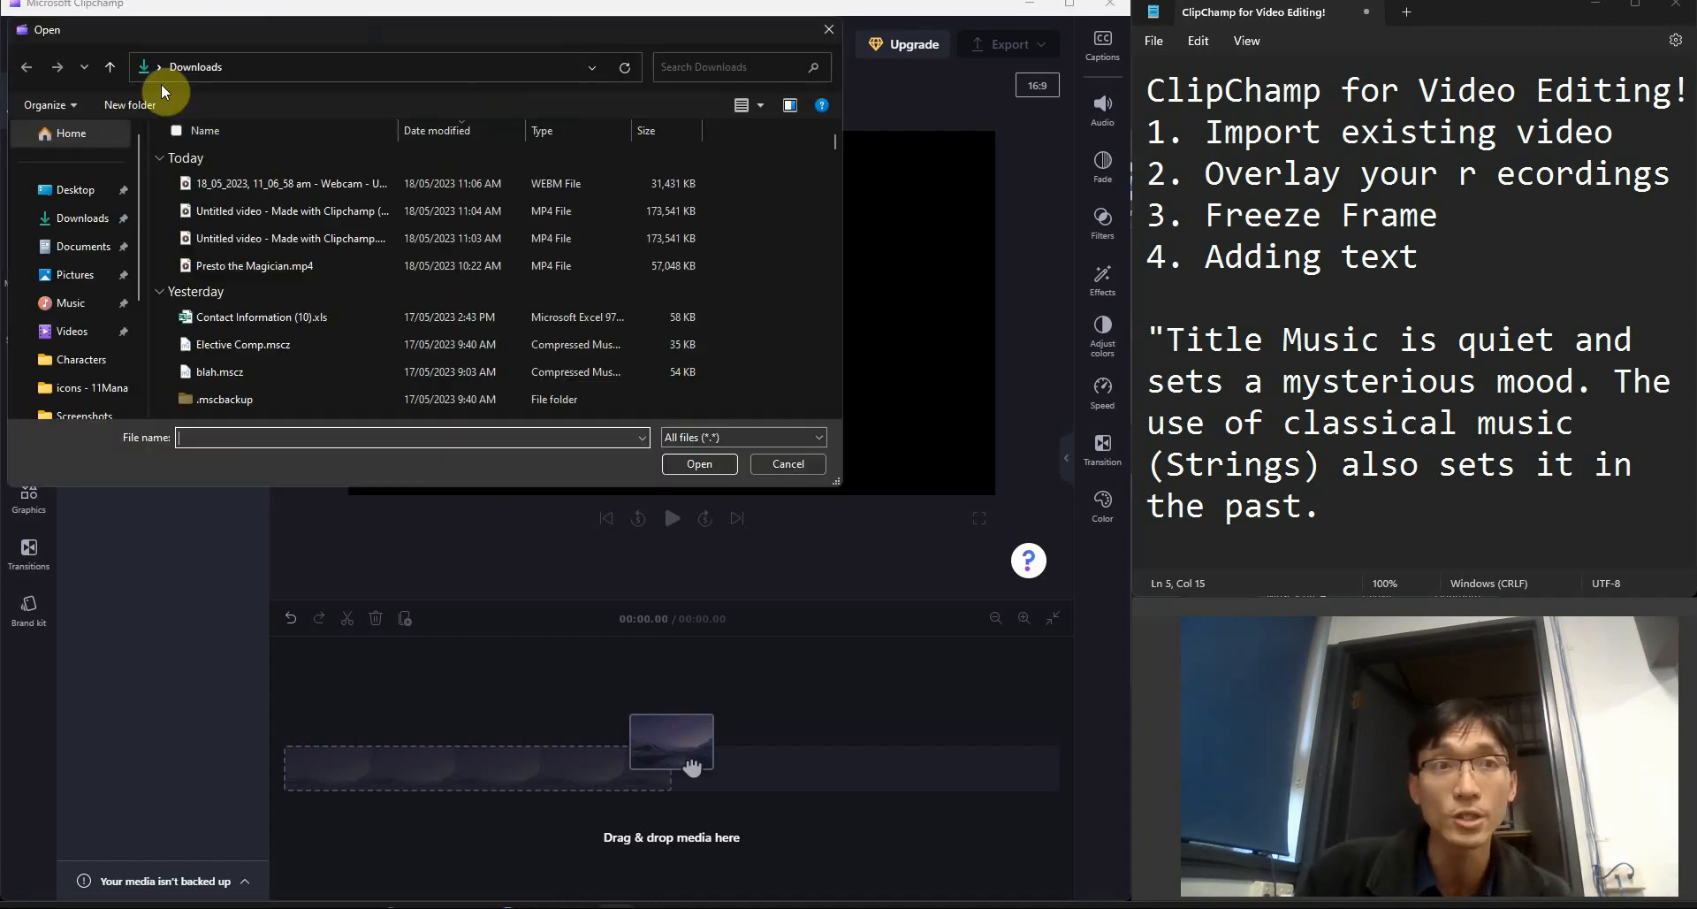
left_click(267, 267)
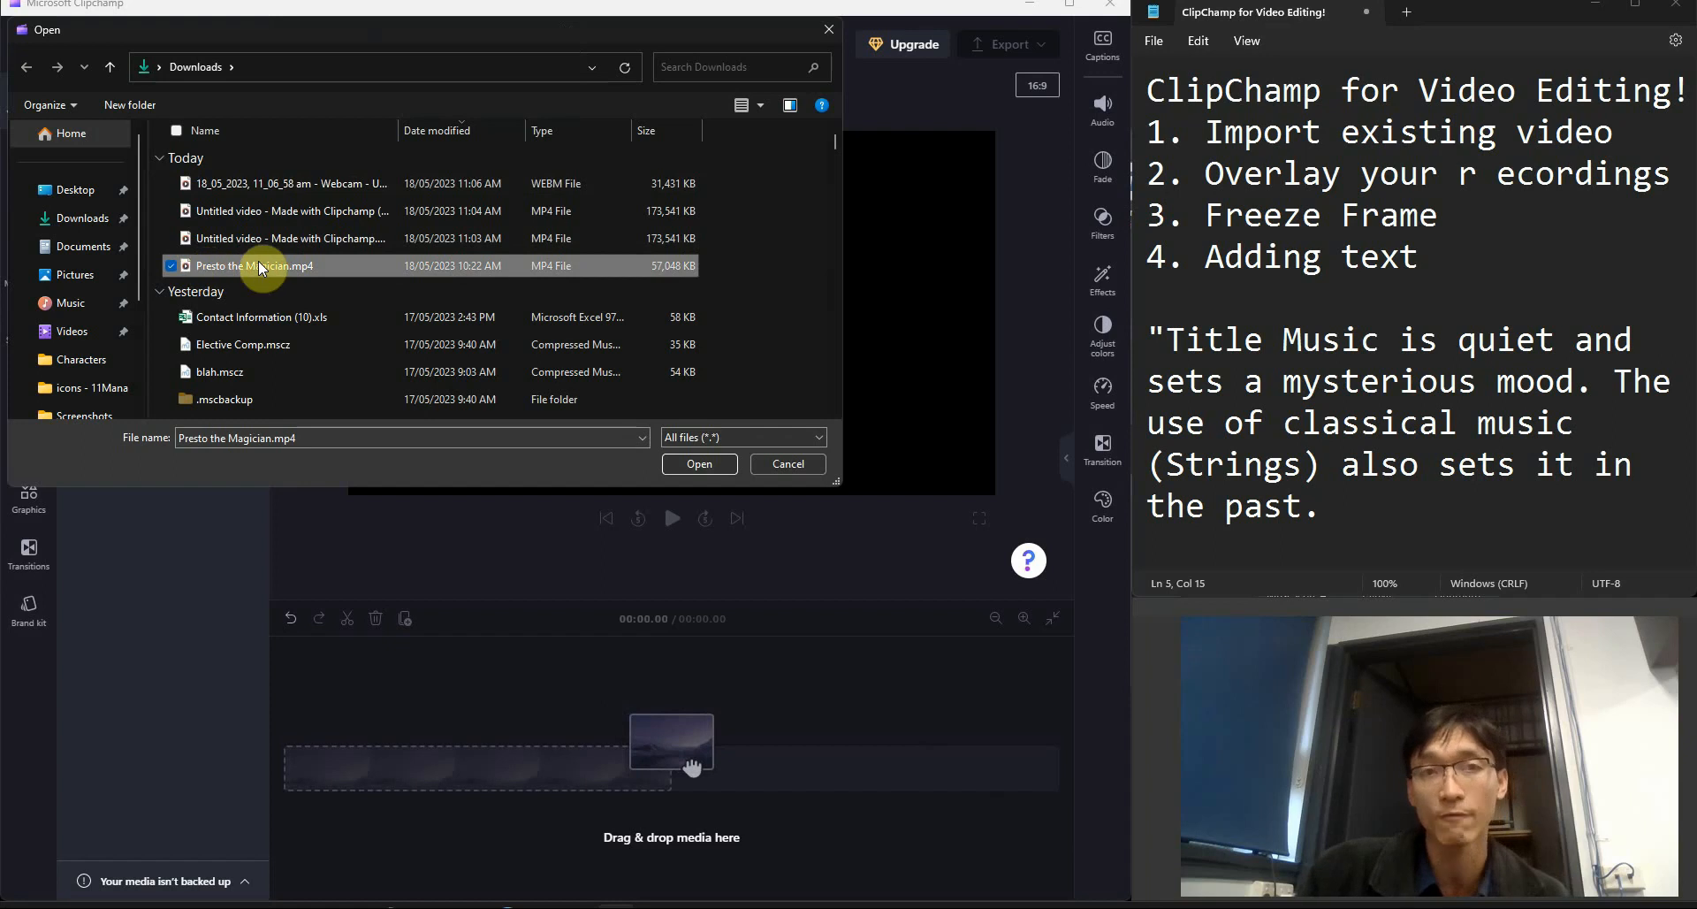
left_click(710, 468)
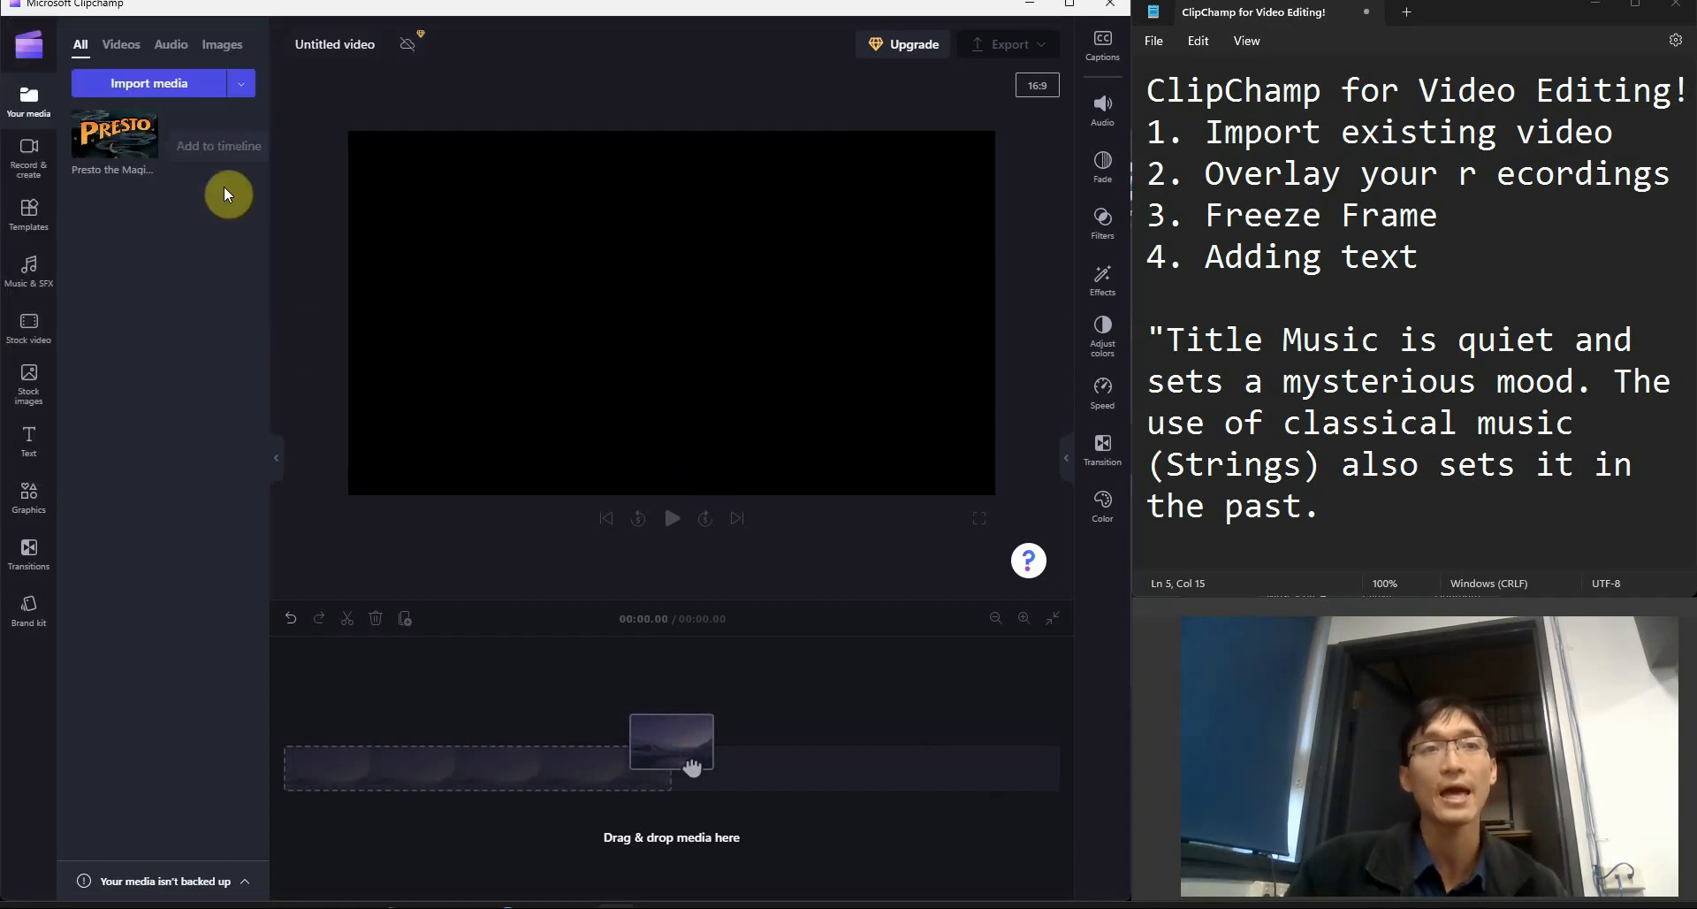
left_click_drag(106, 129, 467, 767)
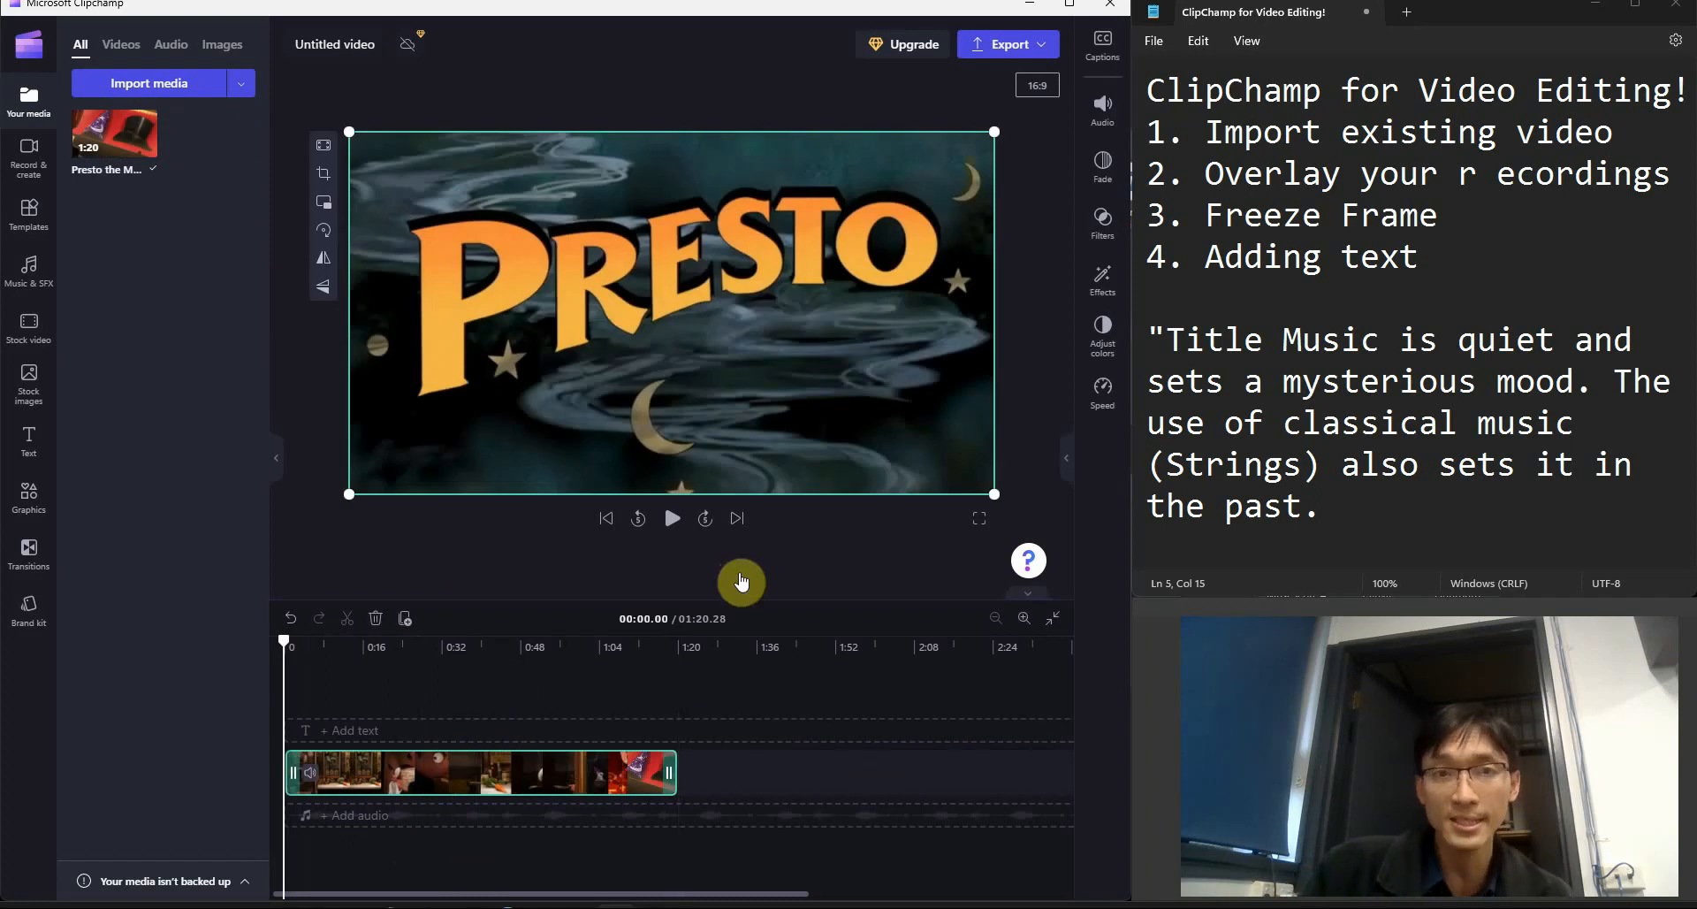
Split the Presto clip at 00:04.31 and move the second part along the timeline to about 0:31, leaving a gap.
left_click(674, 521)
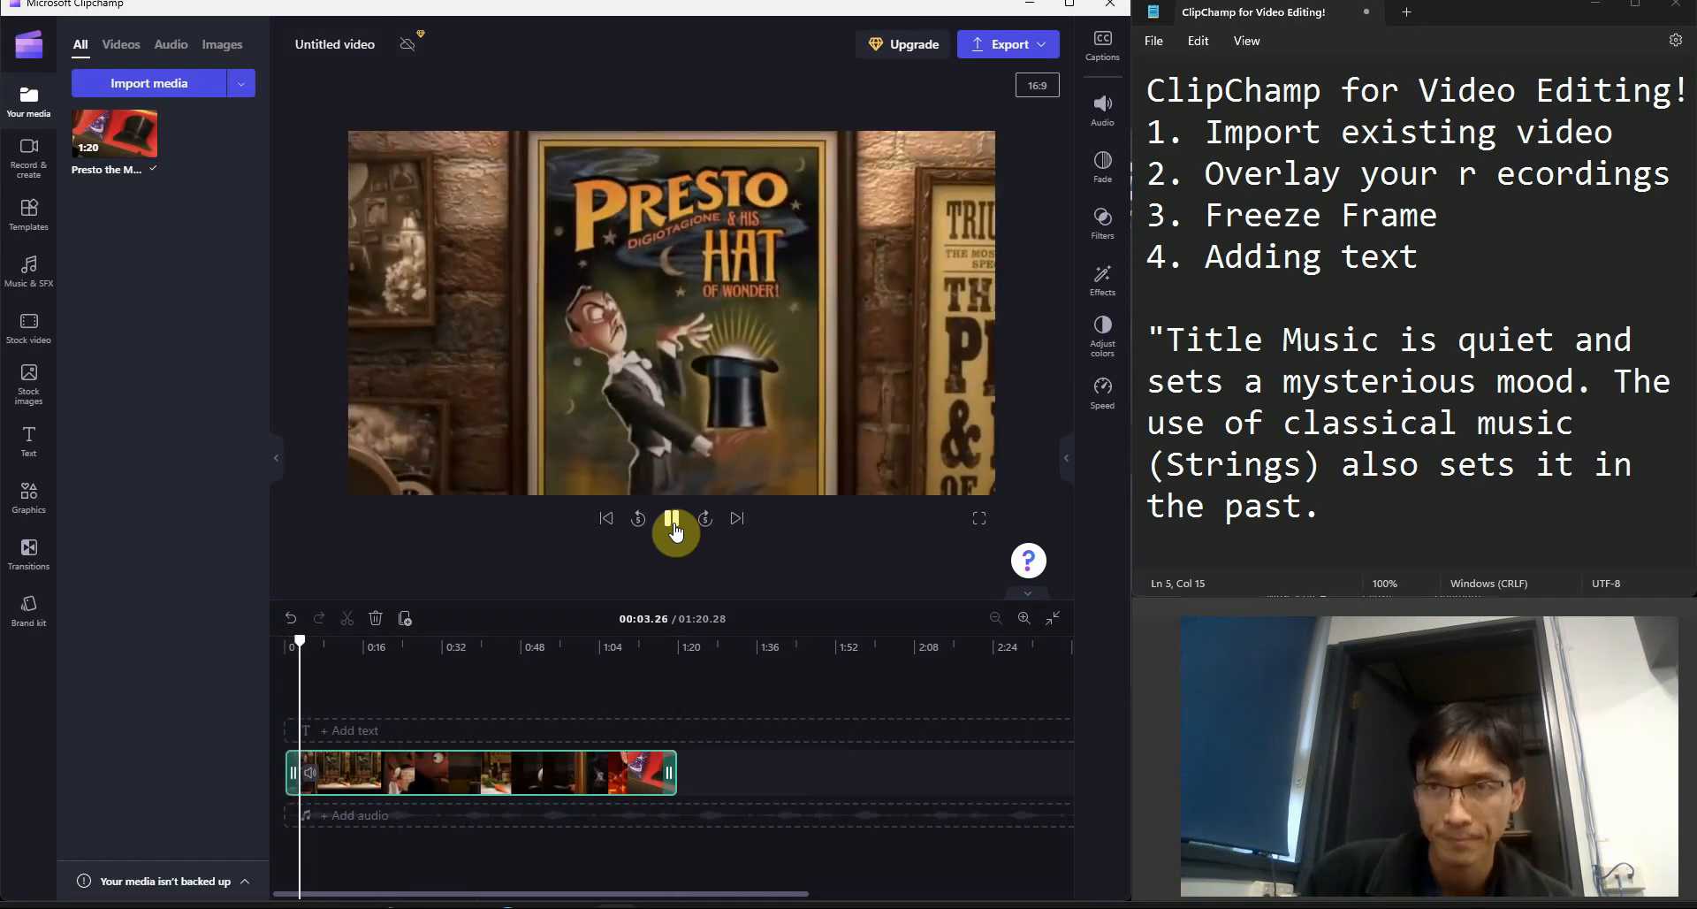
left_click(673, 524)
left_click_drag(300, 637, 295, 628)
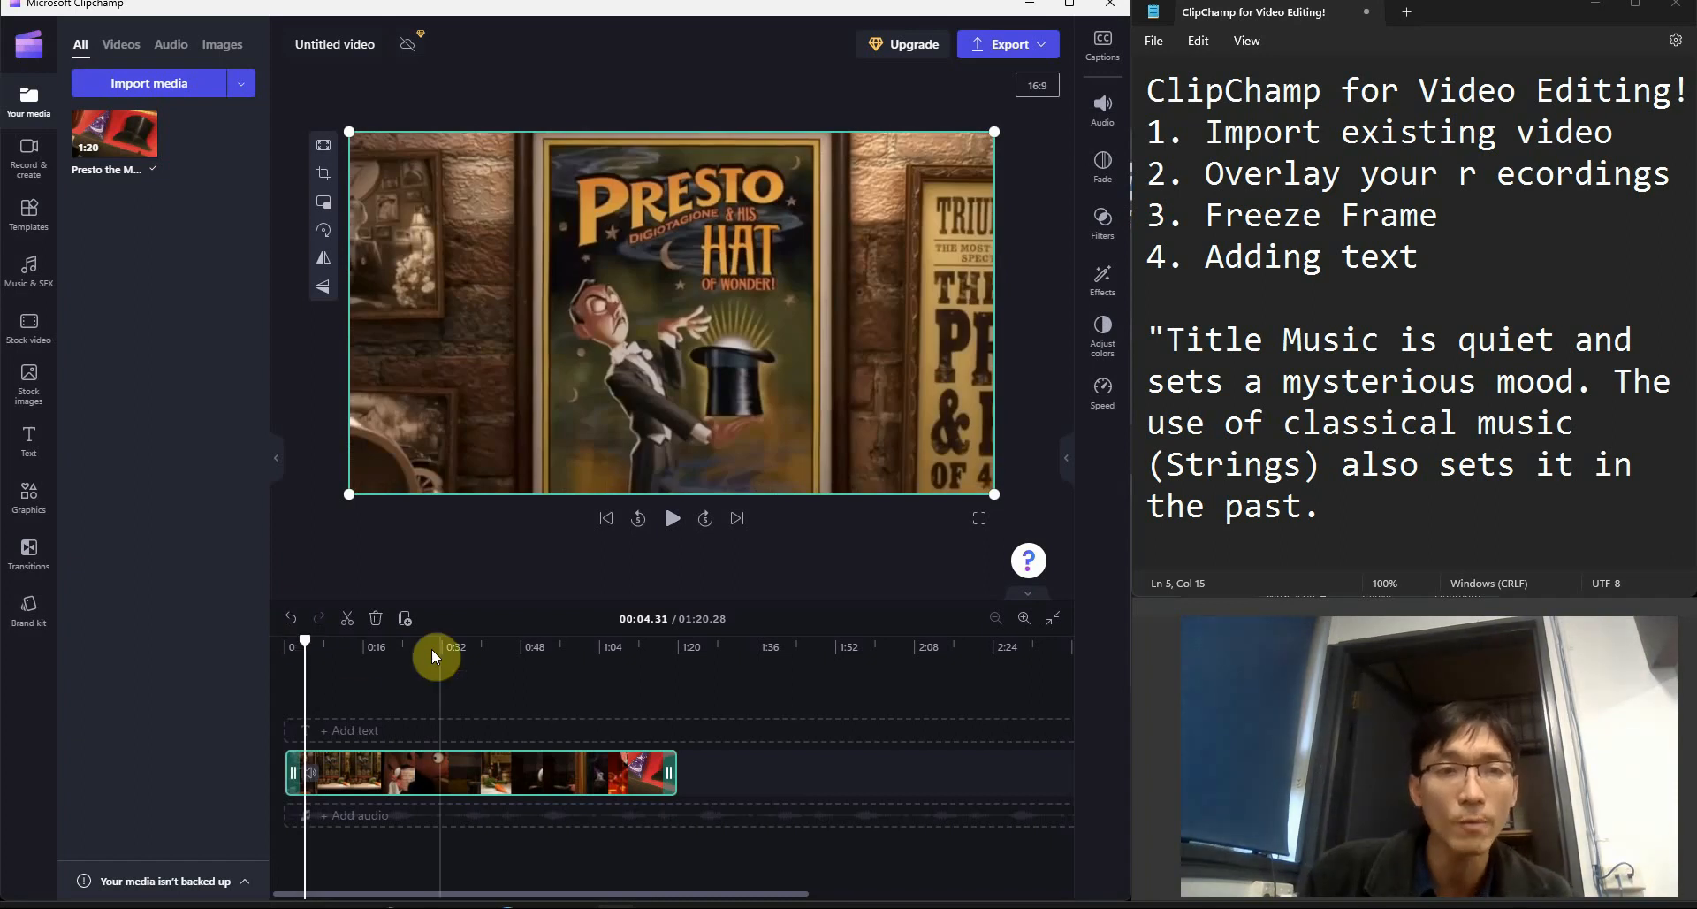
left_click(349, 624)
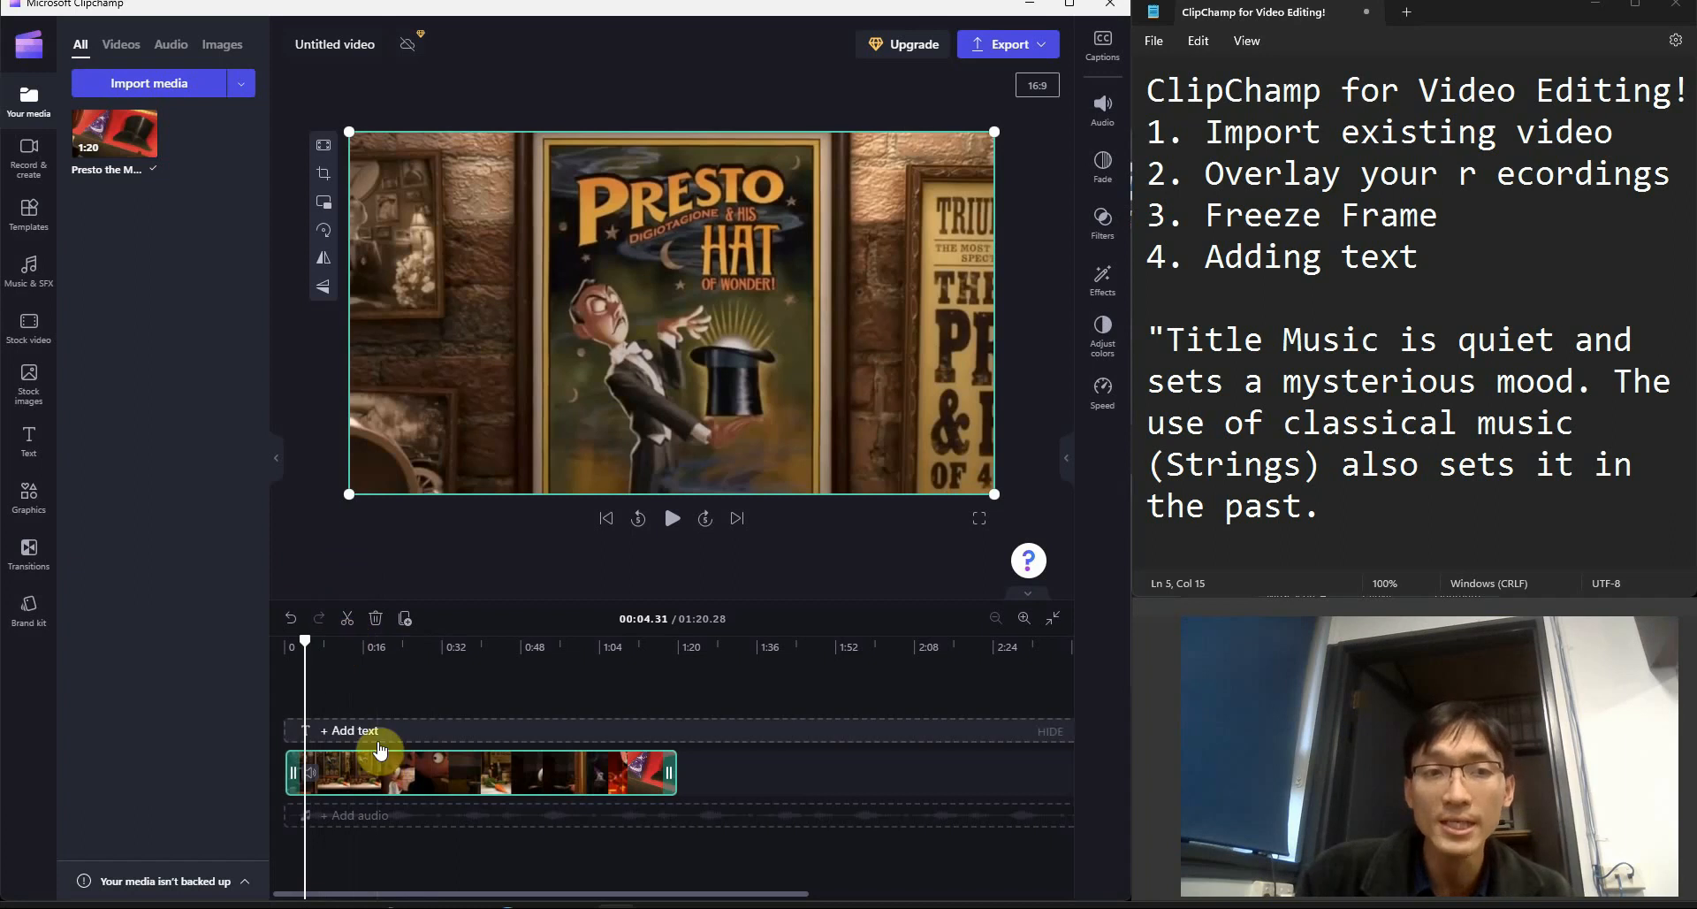
left_click(367, 789)
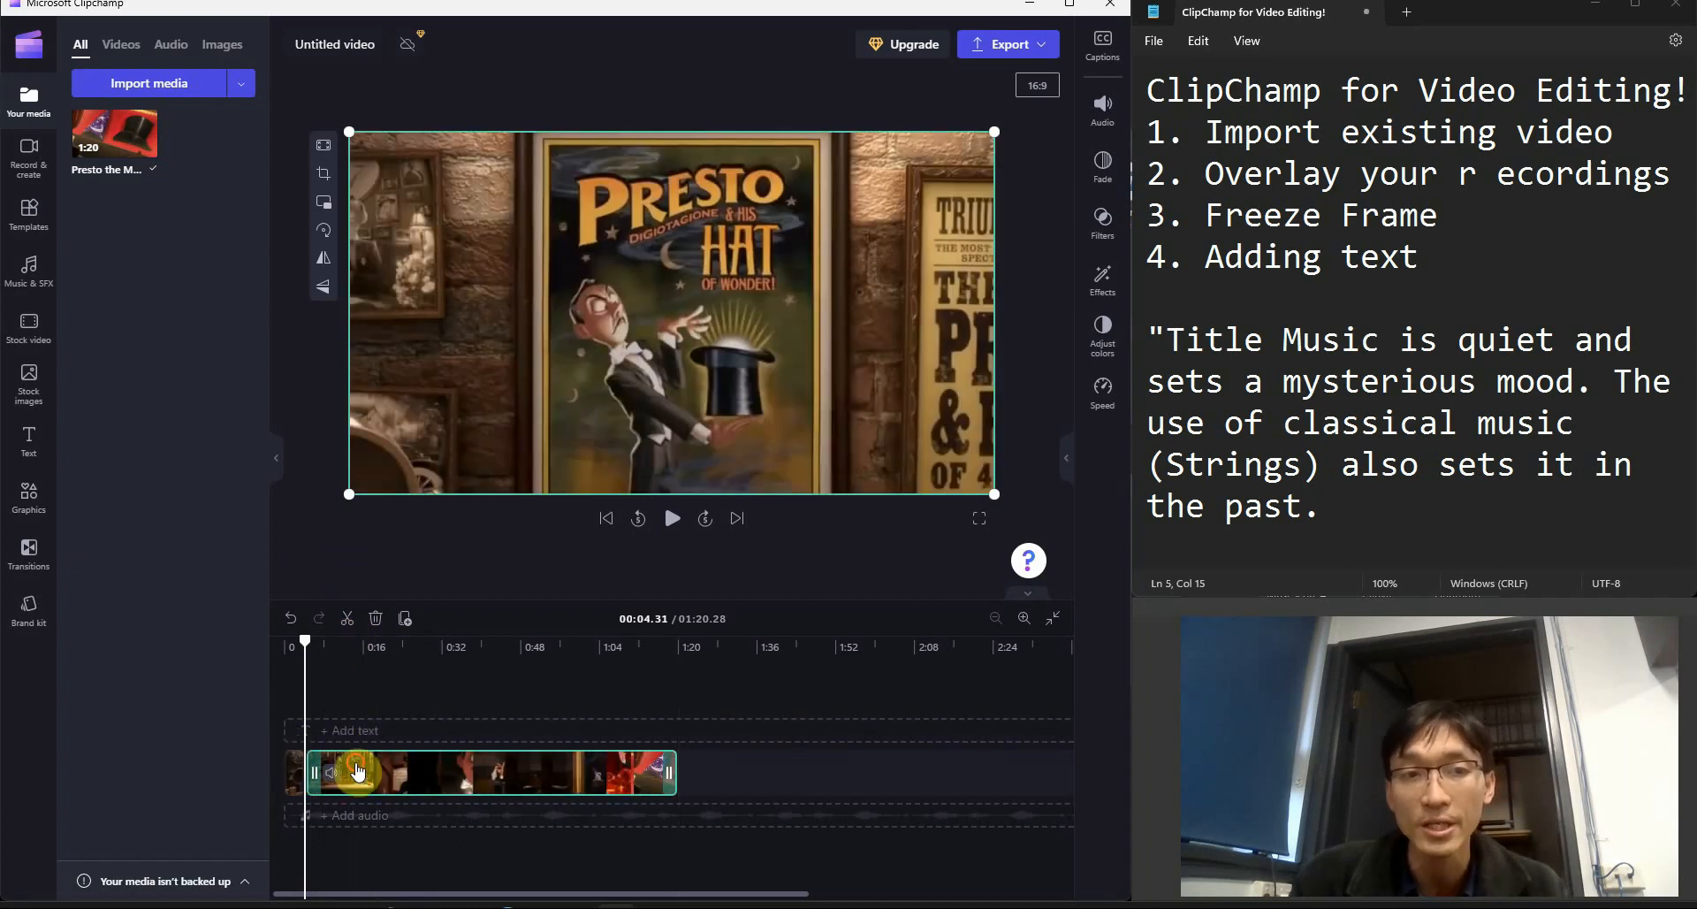
left_click_drag(360, 773, 485, 767)
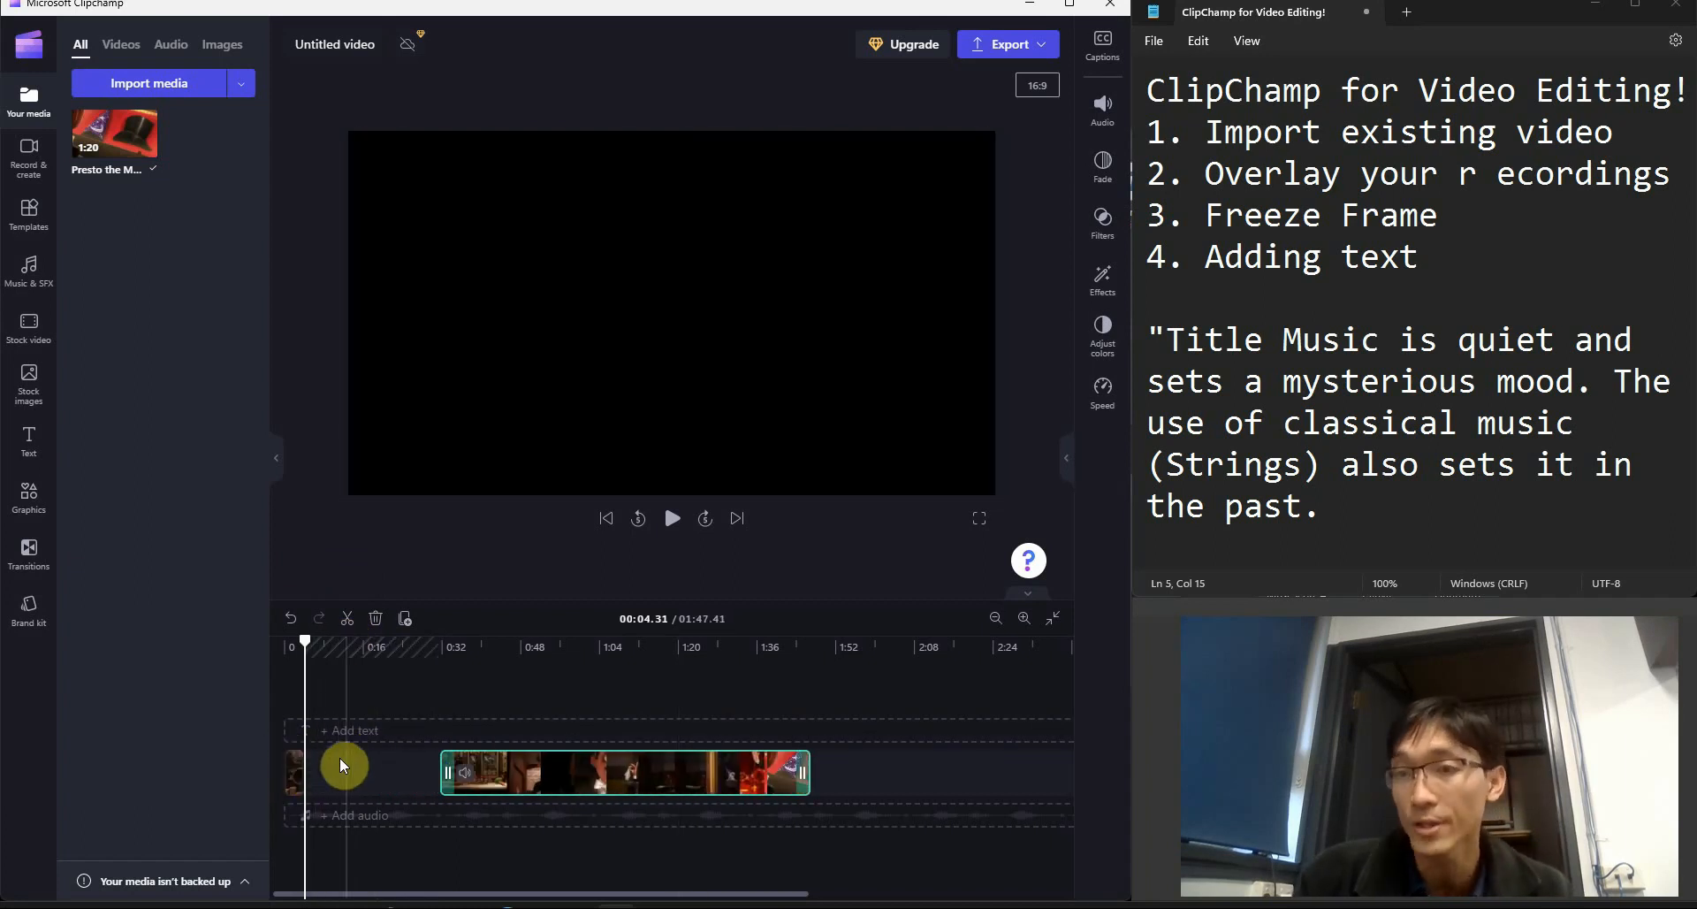
left_click(297, 770)
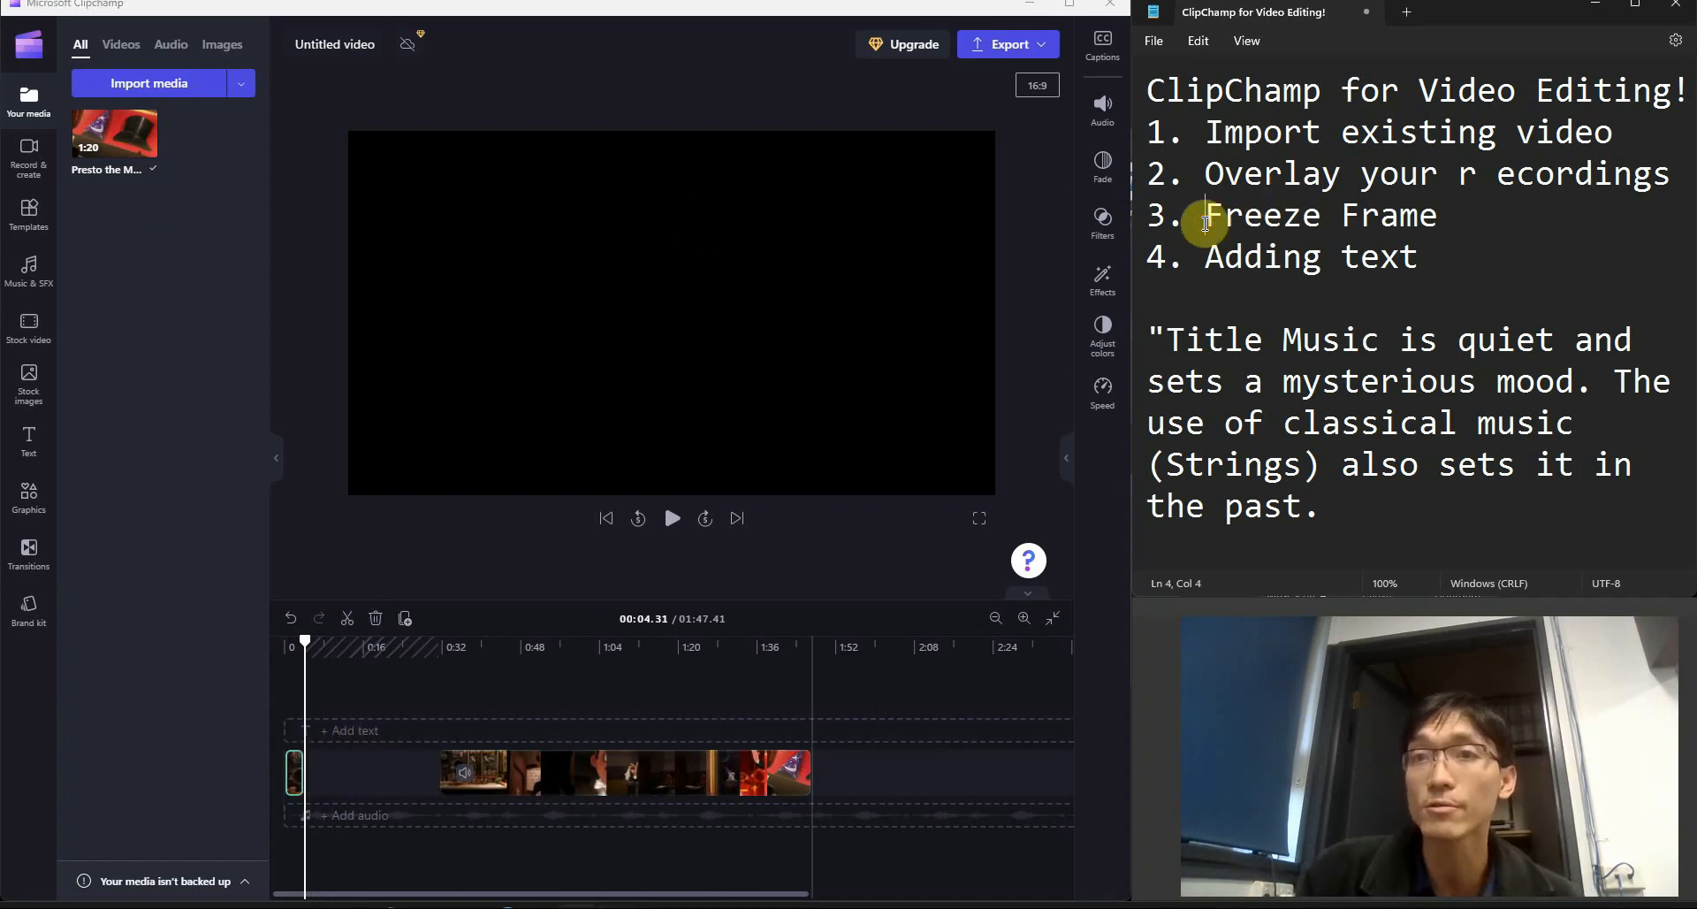
Remove the stray space in item 2 of the notes so it reads "Overlay your recordings".
left_click_drag(1206, 173, 1420, 172)
left_click(1420, 168)
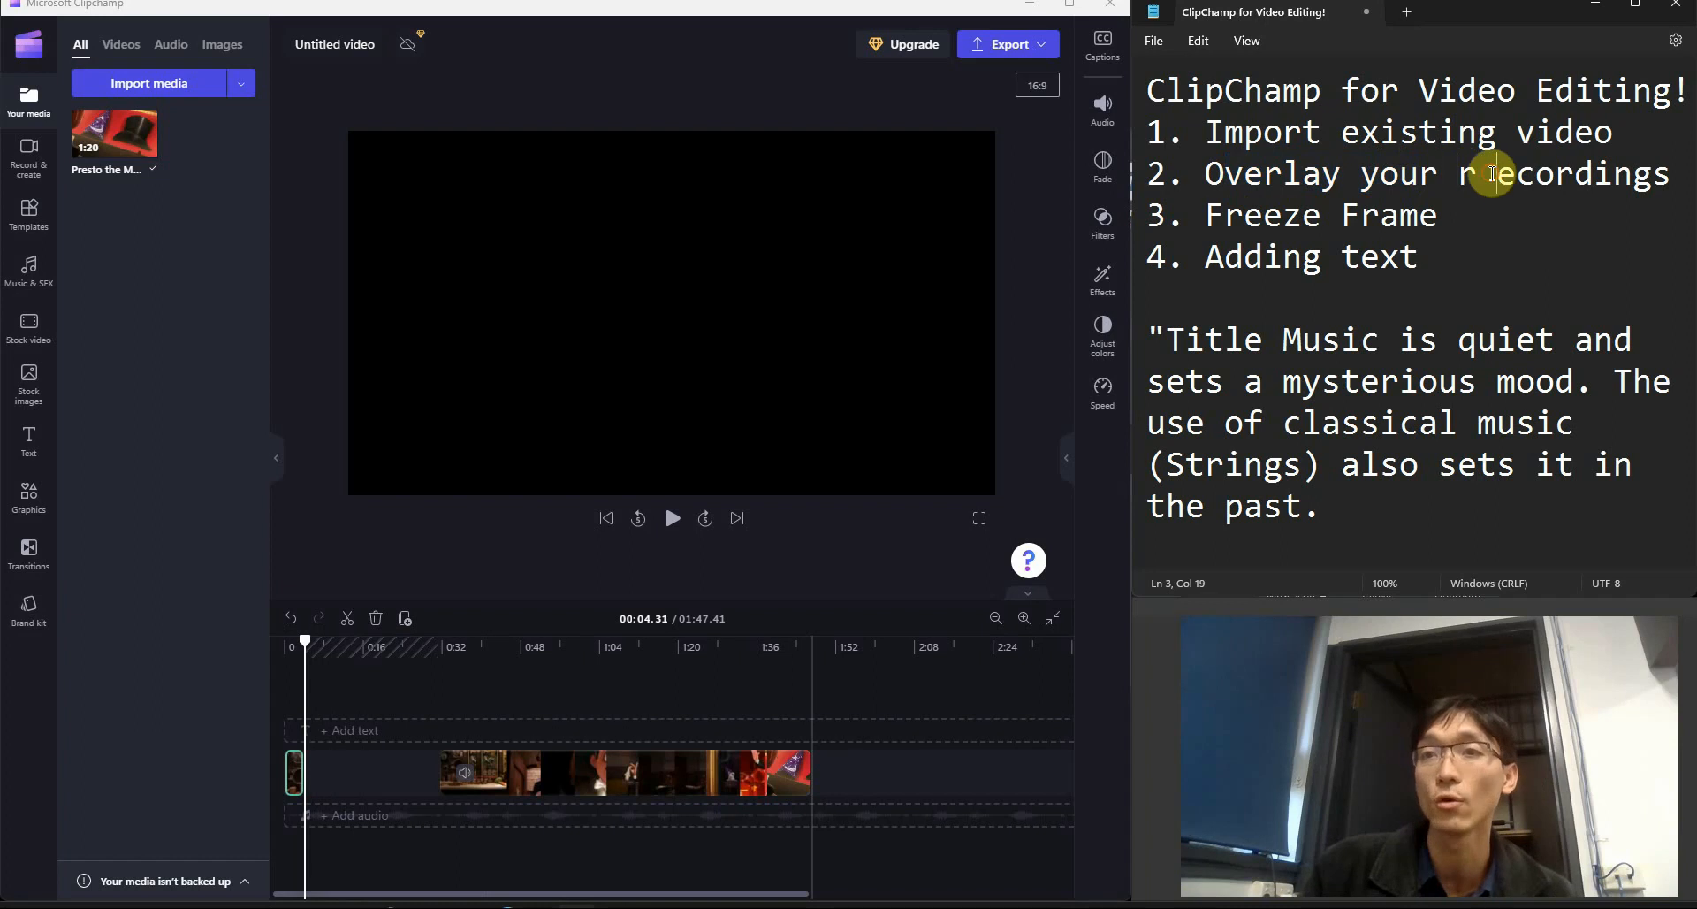
key("BackSpace")
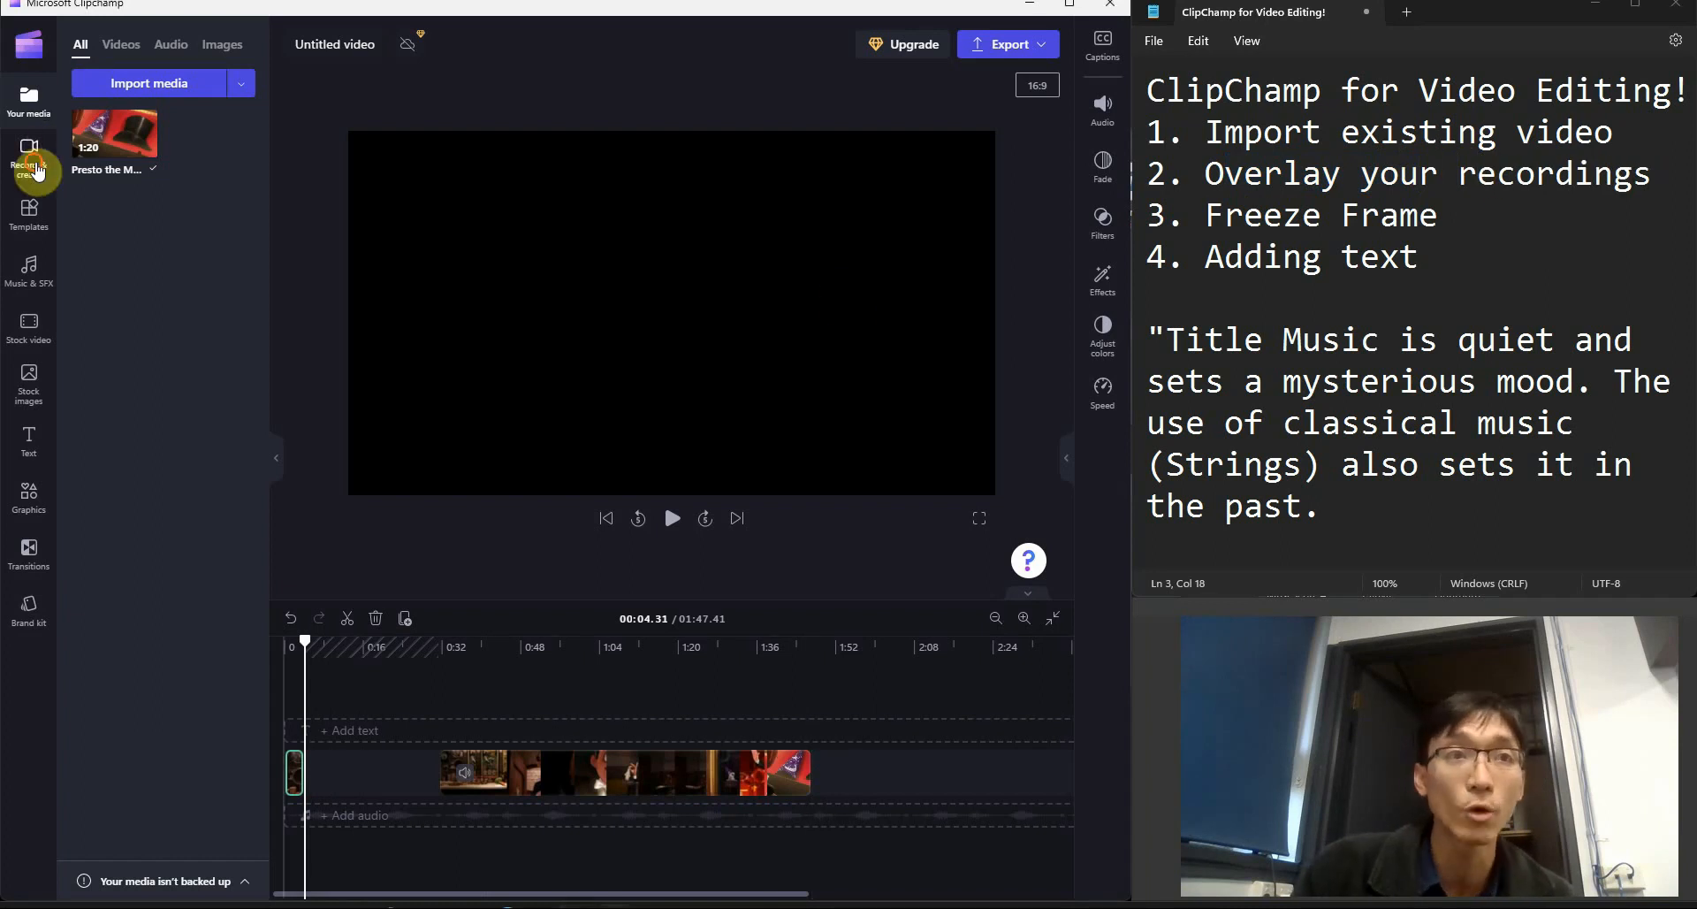
Record about 12 seconds of scripted title-music commentary with the Logi C615 HD WebCam and save it to the project.
left_click(36, 172)
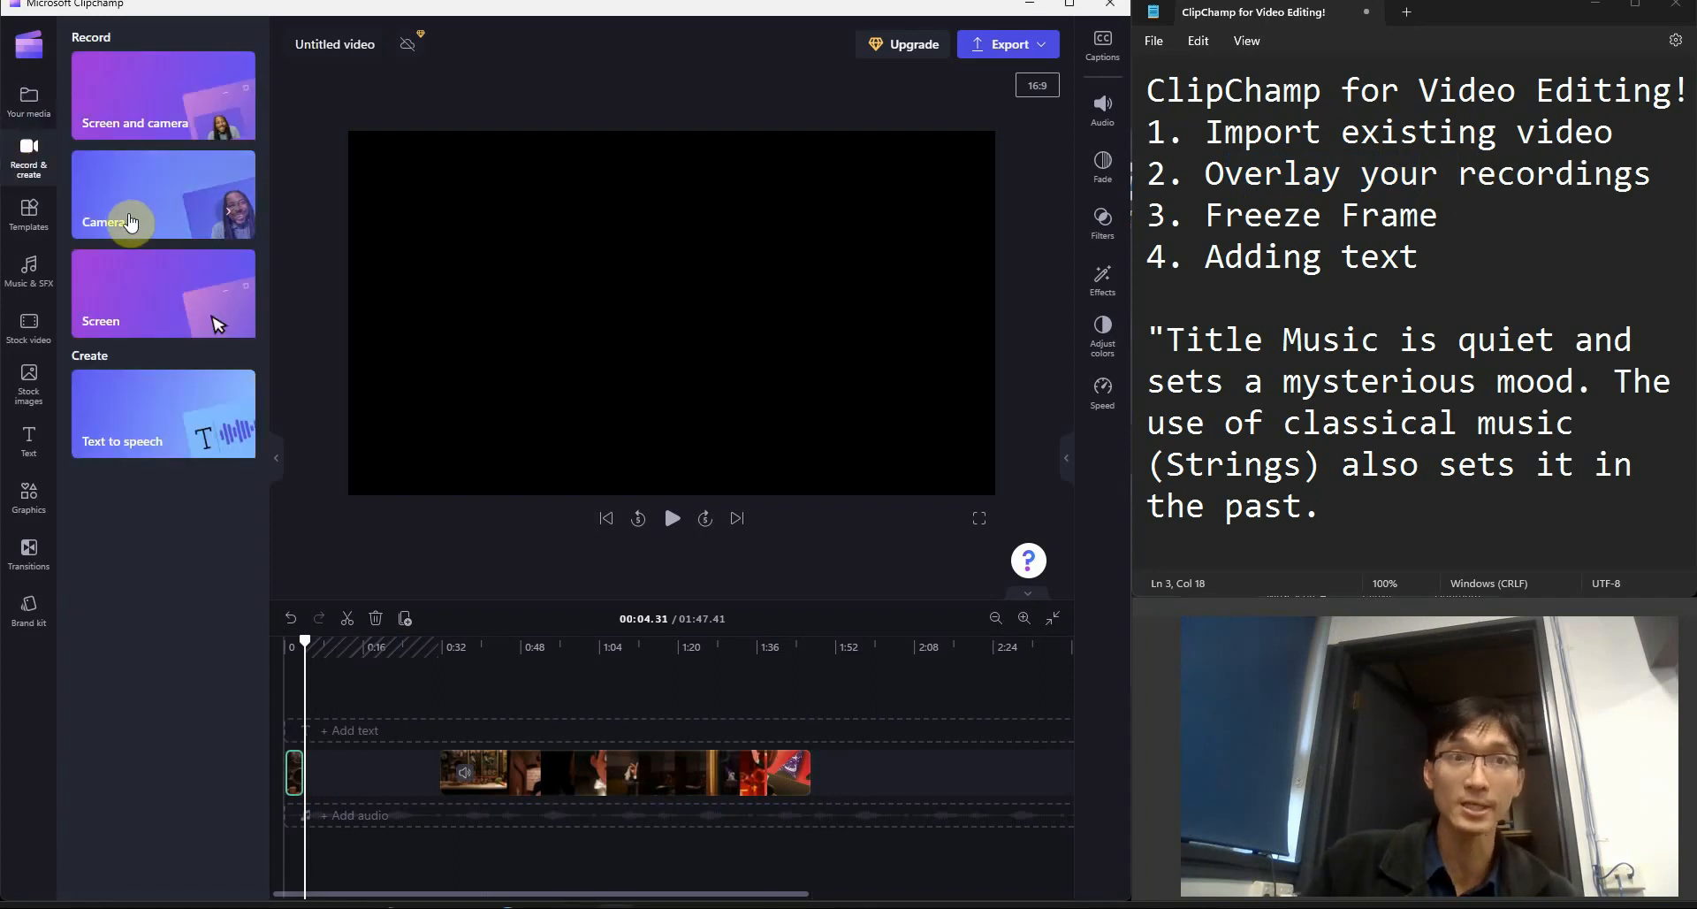
left_click(134, 222)
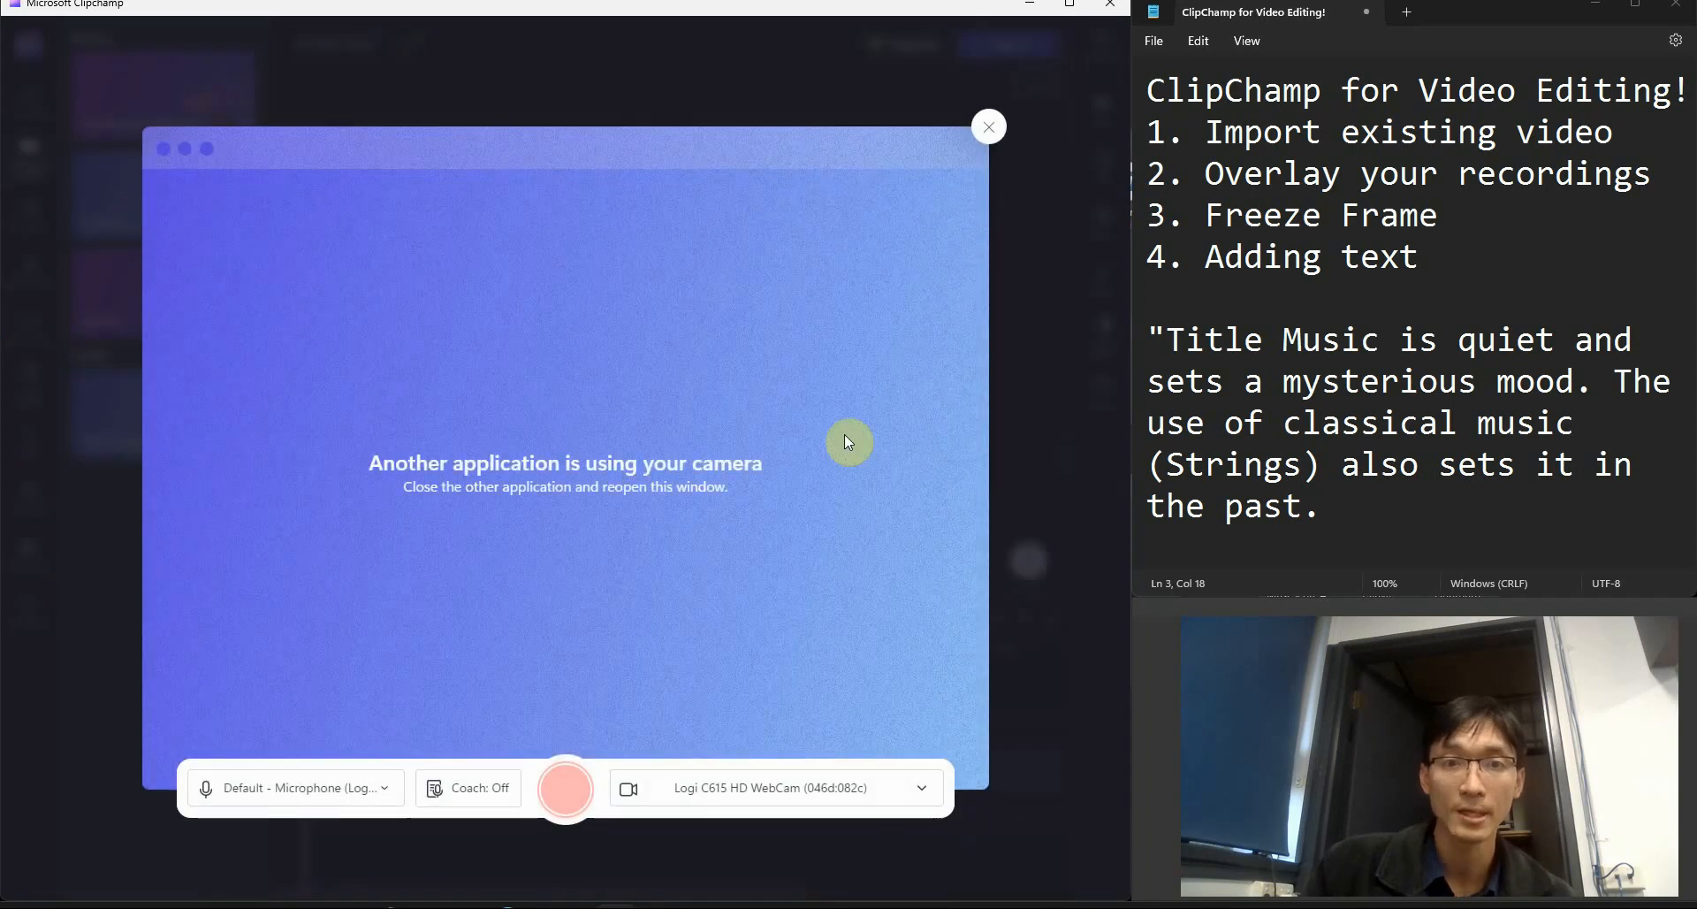
left_click(744, 788)
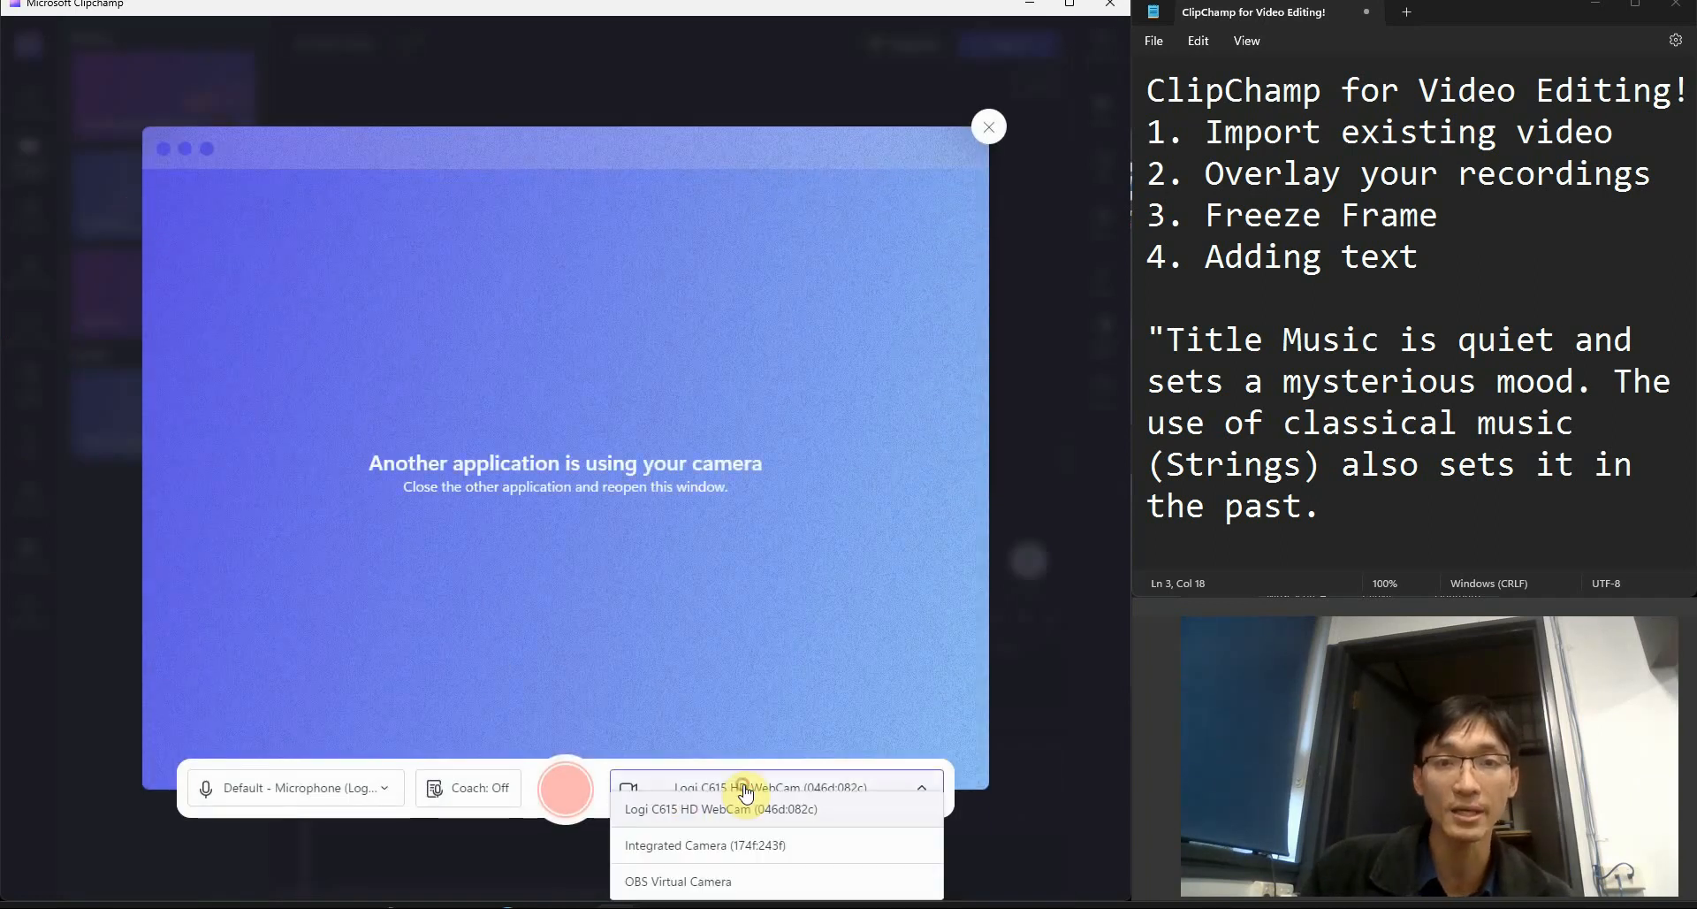
left_click(712, 808)
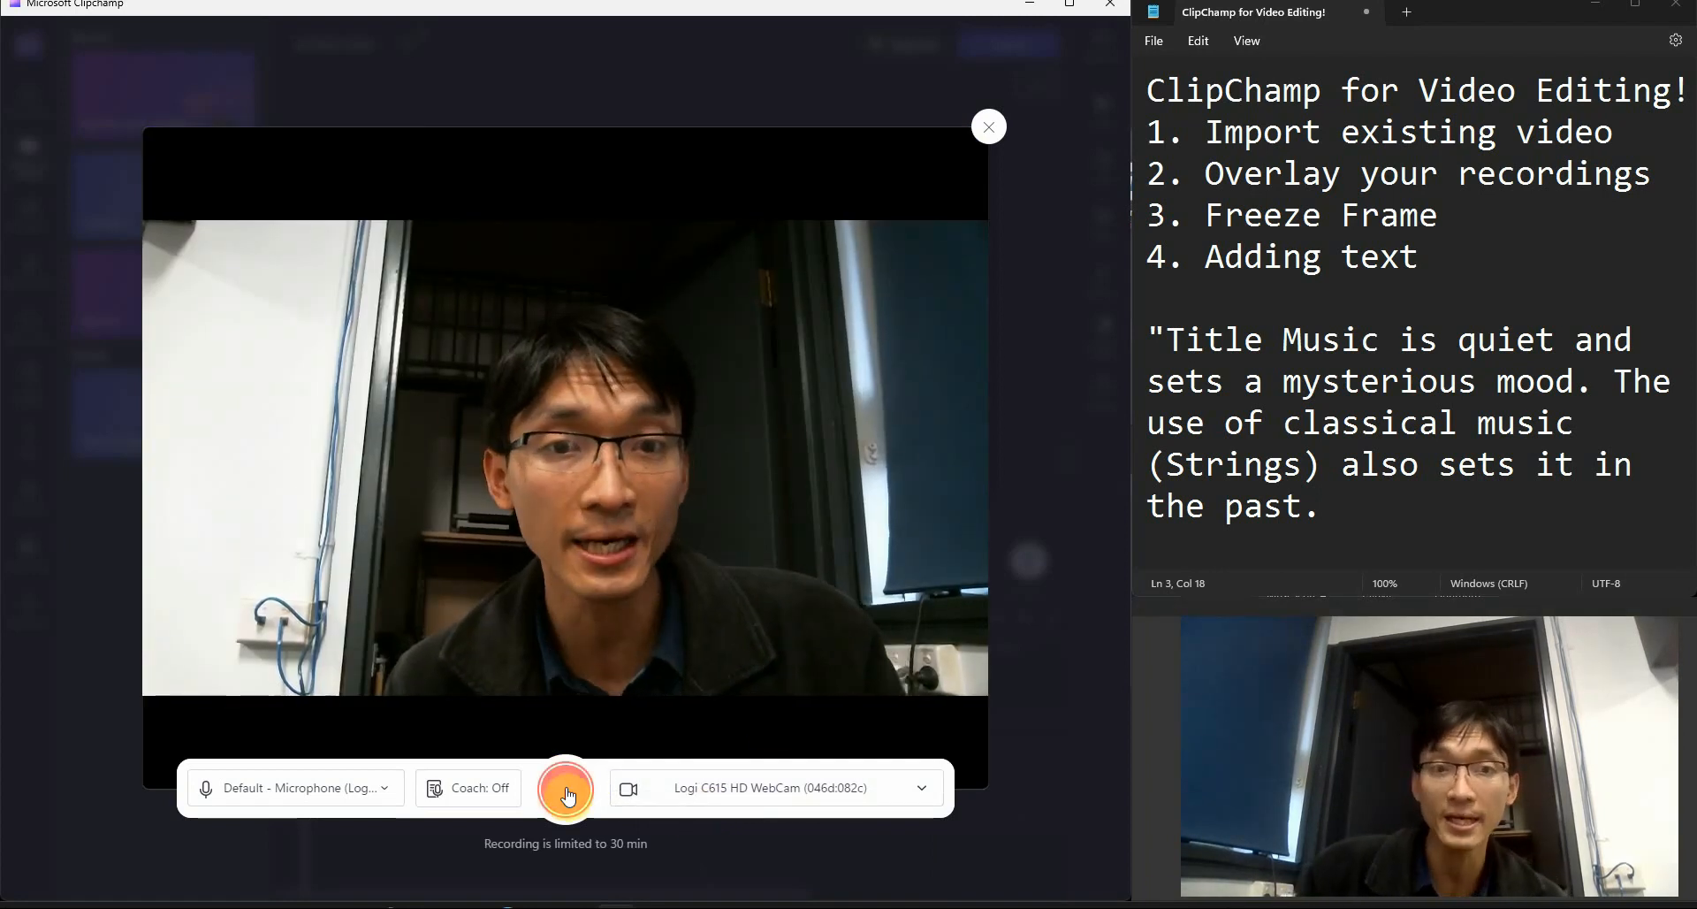
left_click_drag(1165, 339, 1273, 424)
left_click(1356, 505)
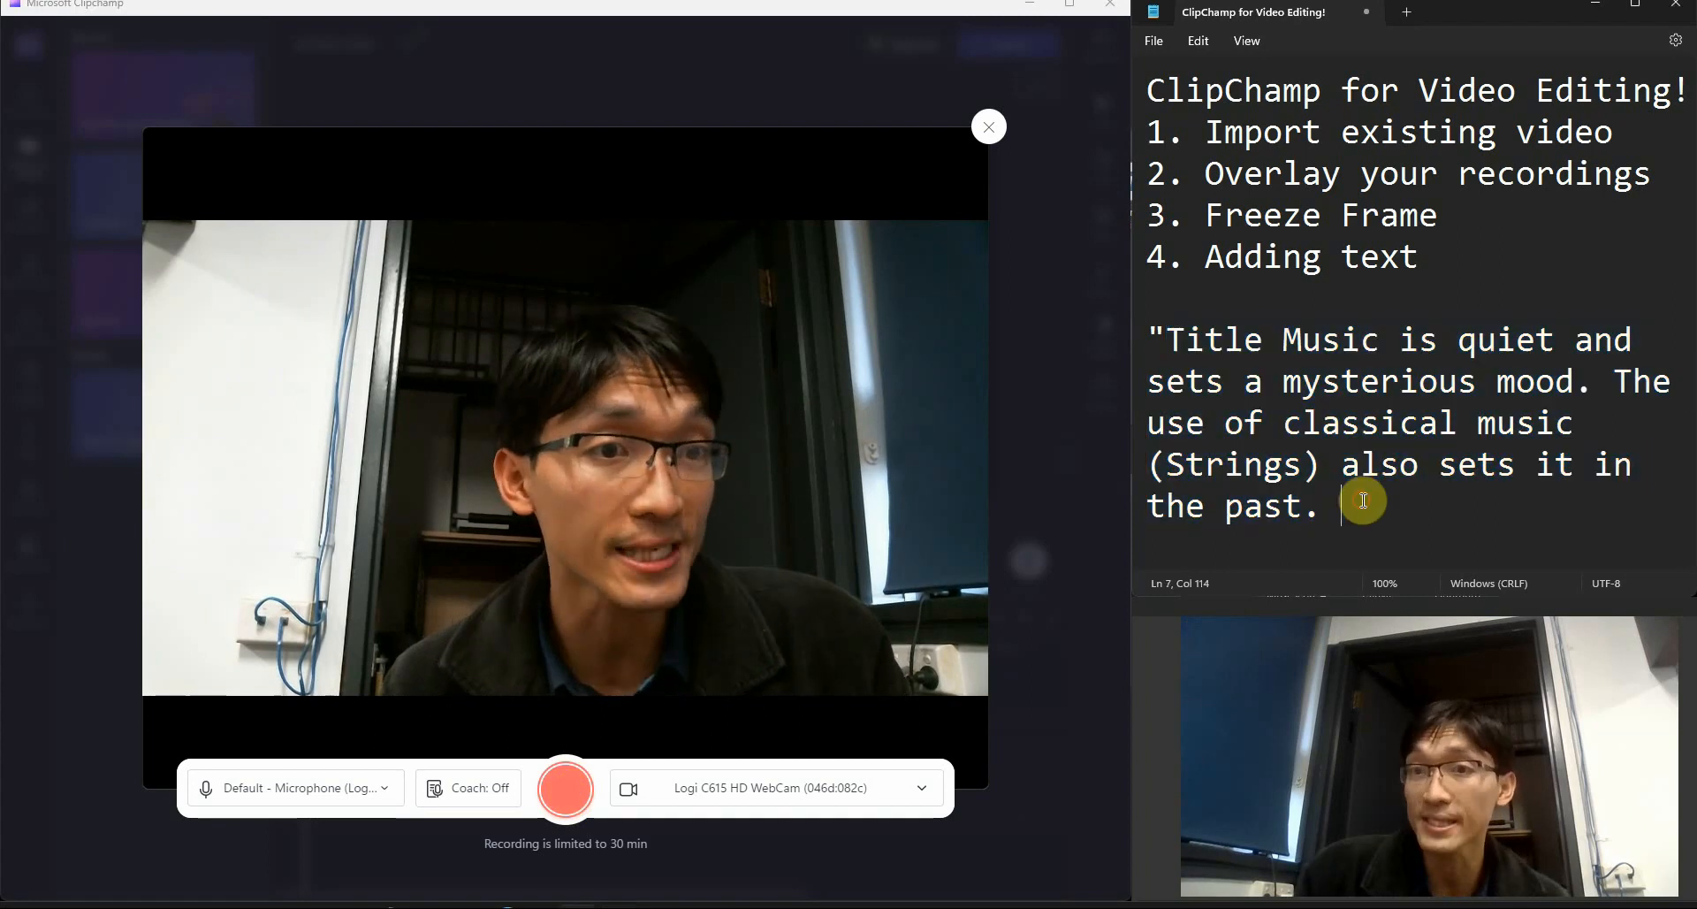
left_click(568, 790)
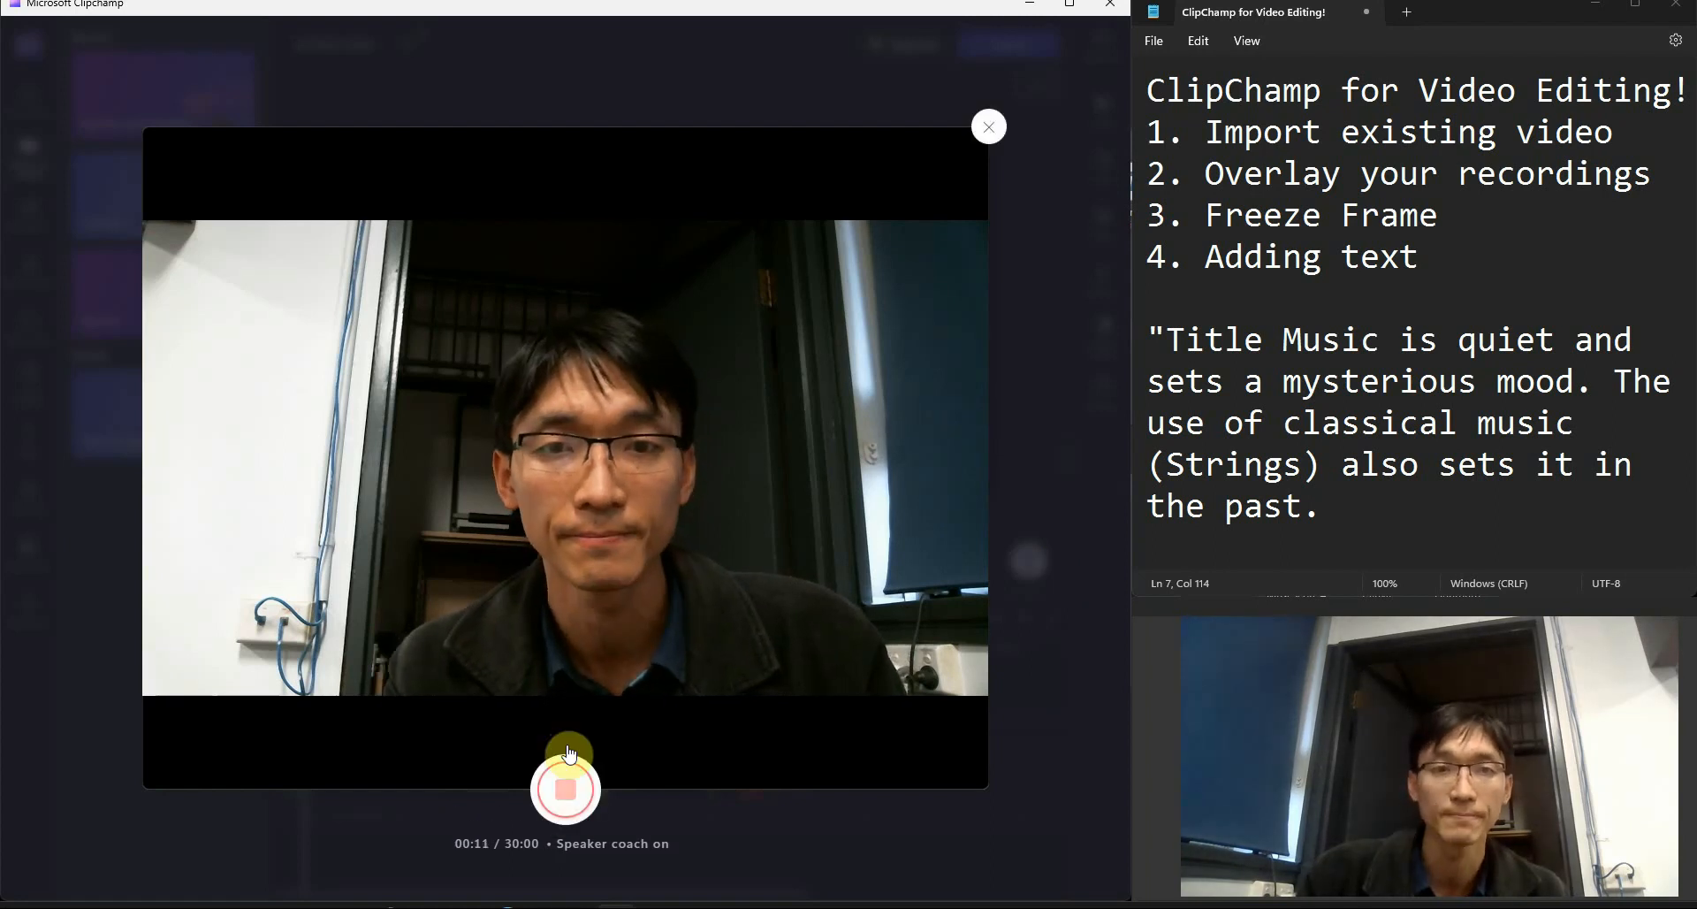
left_click(553, 800)
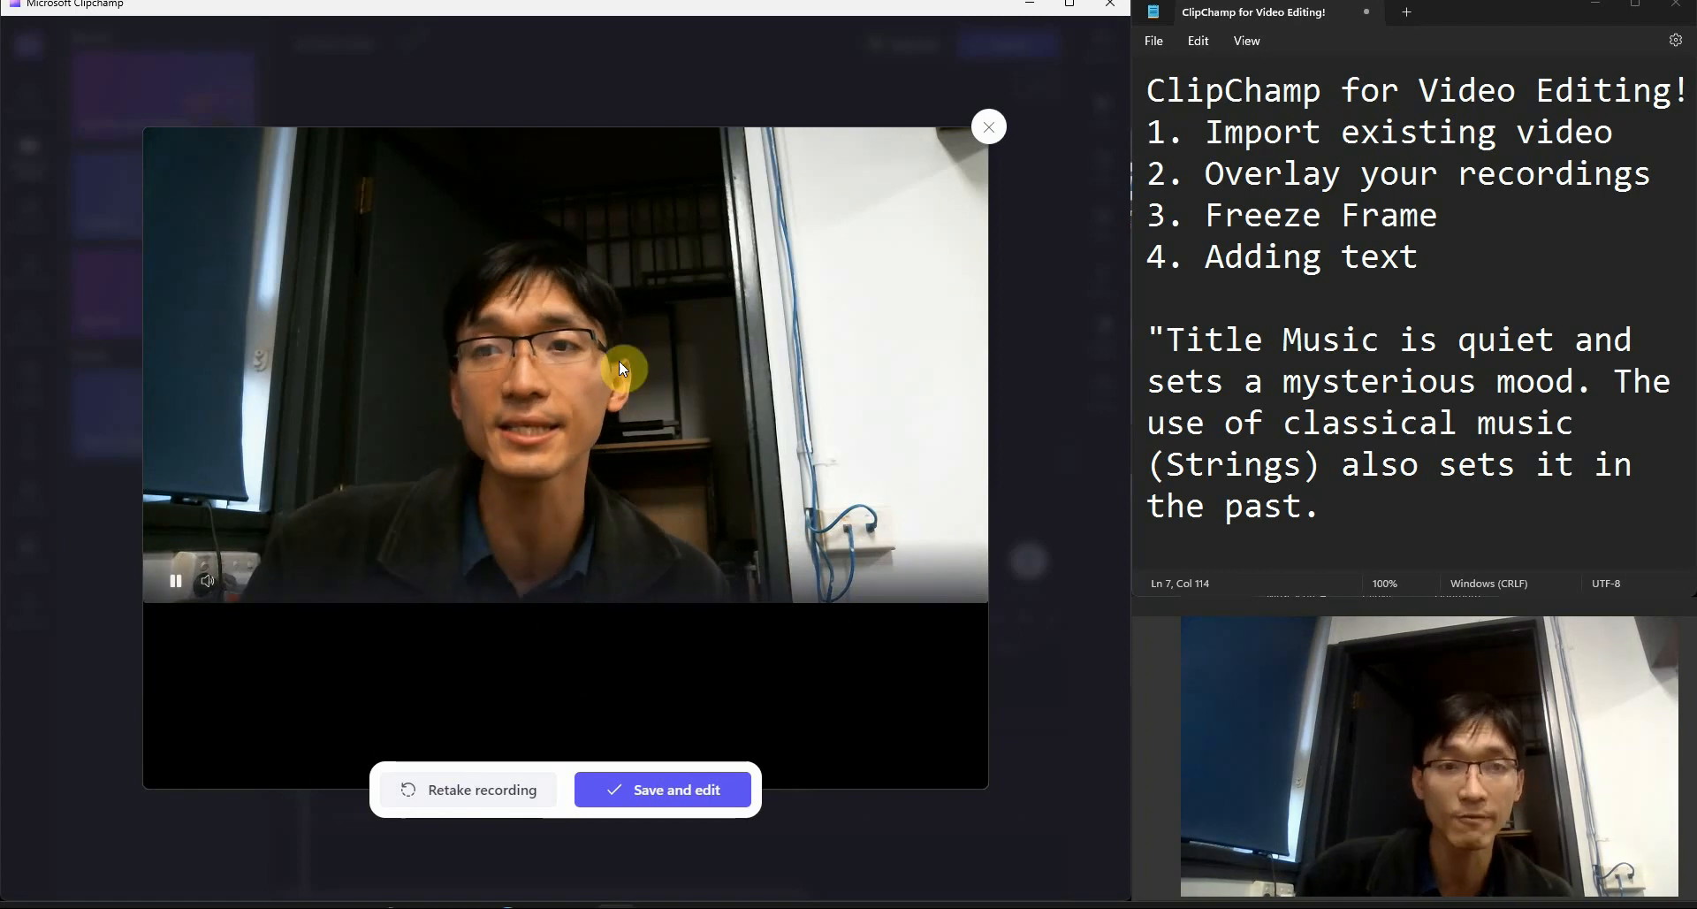
left_click(663, 789)
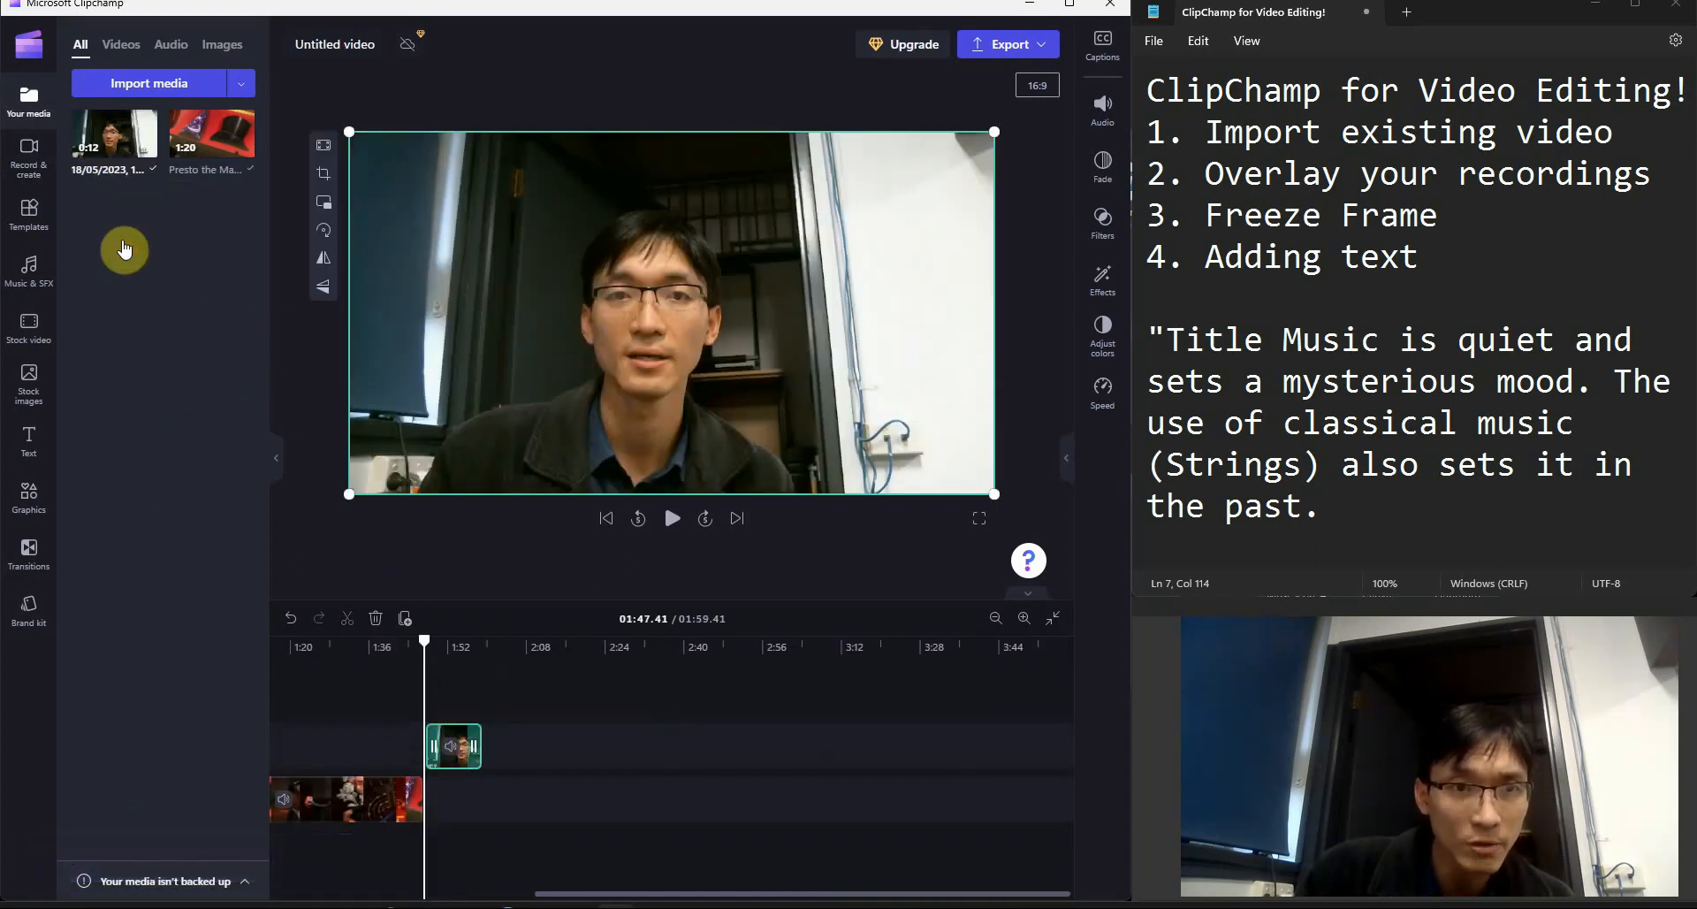
Move the webcam recording to just after the opening Presto clip and shrink it into the lower-right corner of the video frame.
left_click_drag(641, 894, 393, 893)
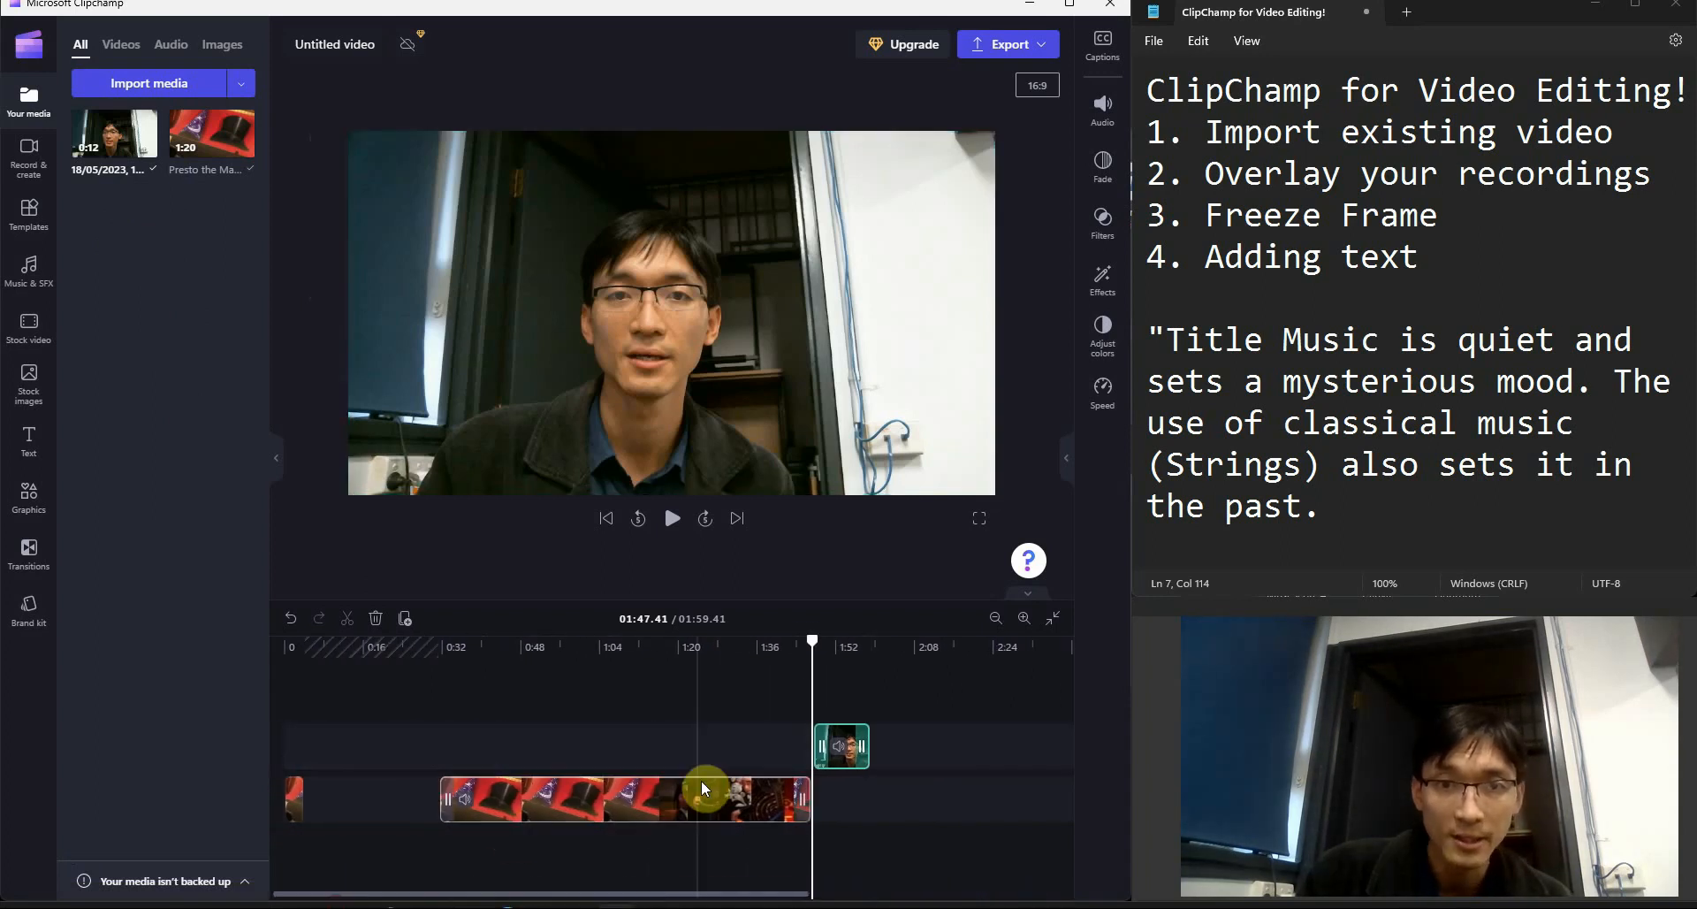
left_click_drag(842, 751, 329, 743)
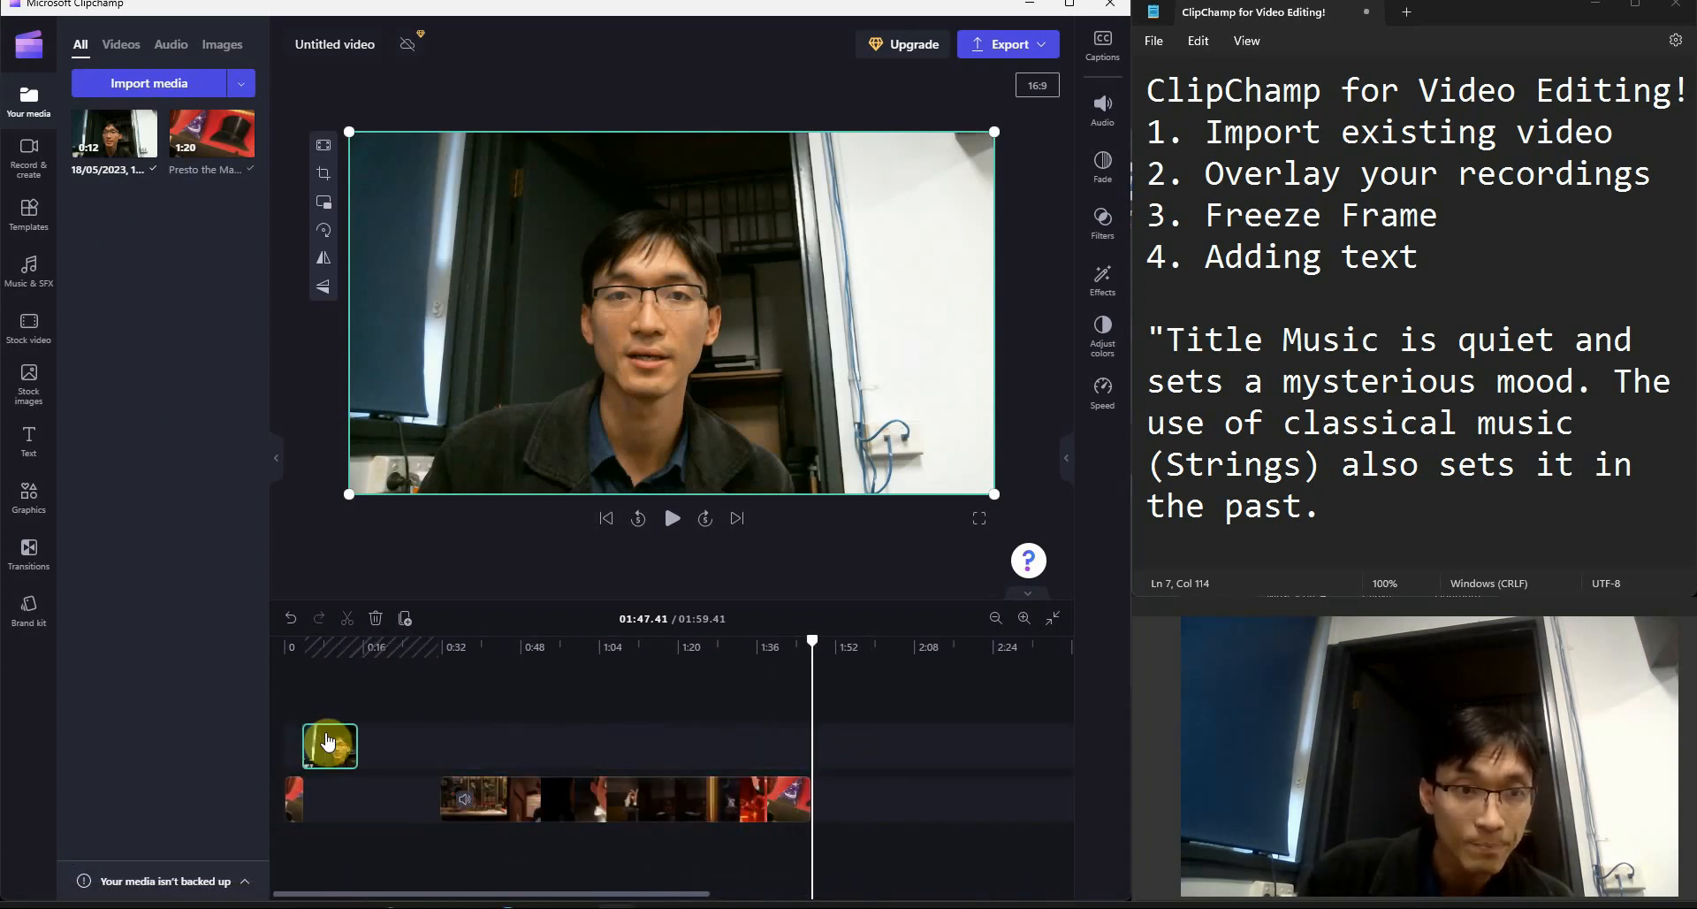
key("space")
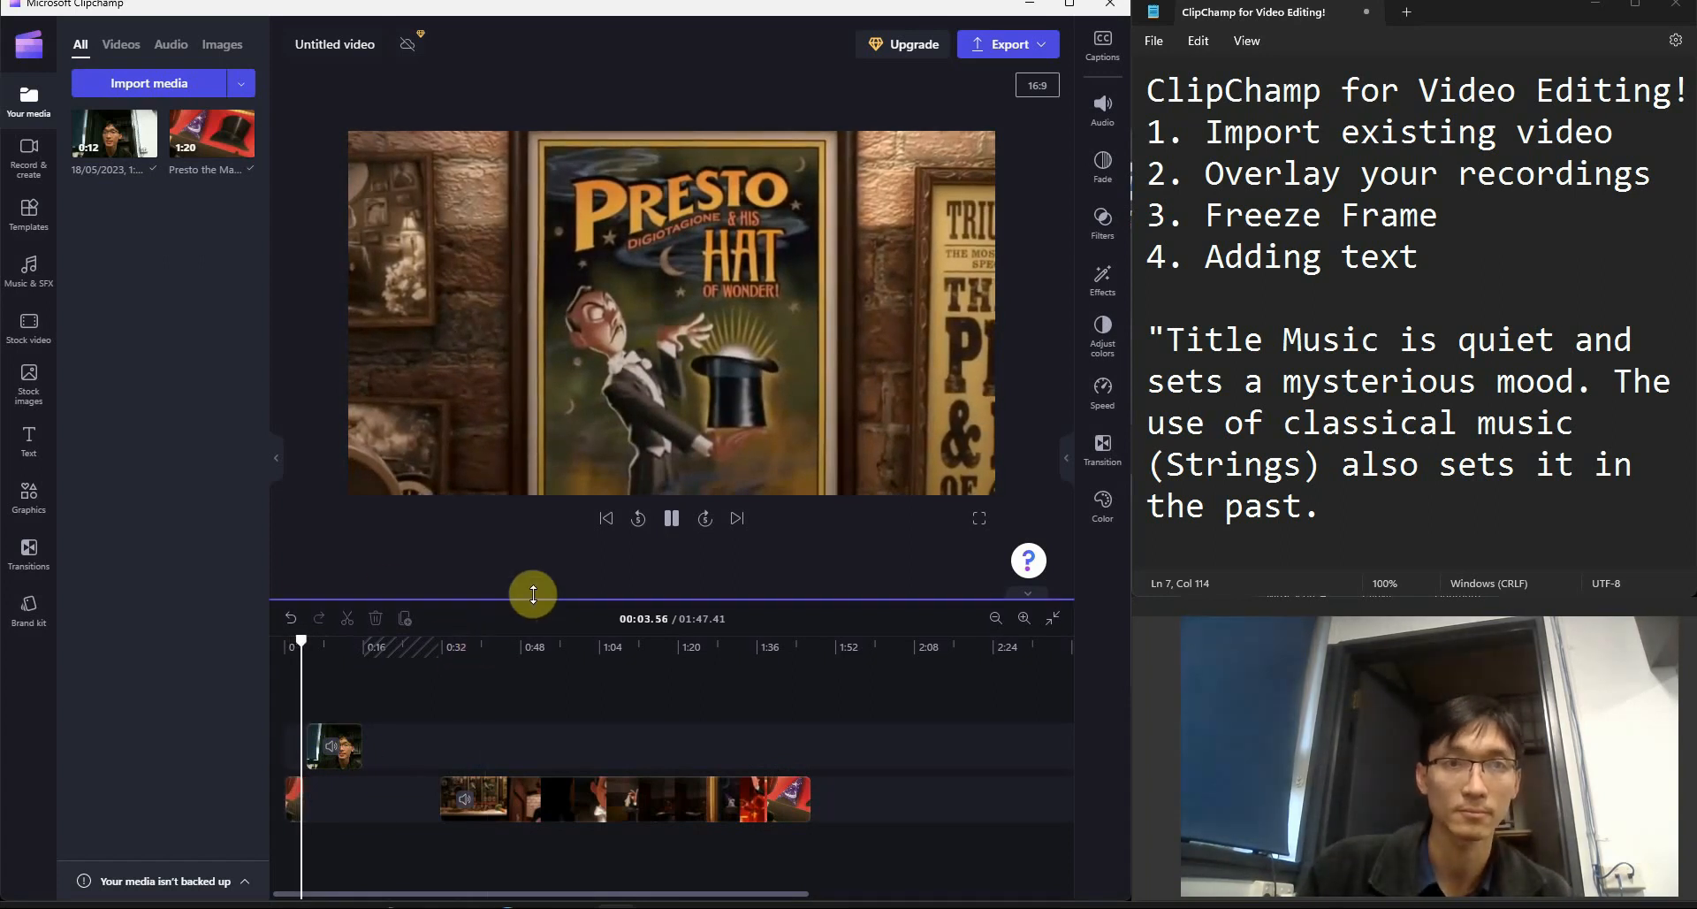
left_click(652, 301)
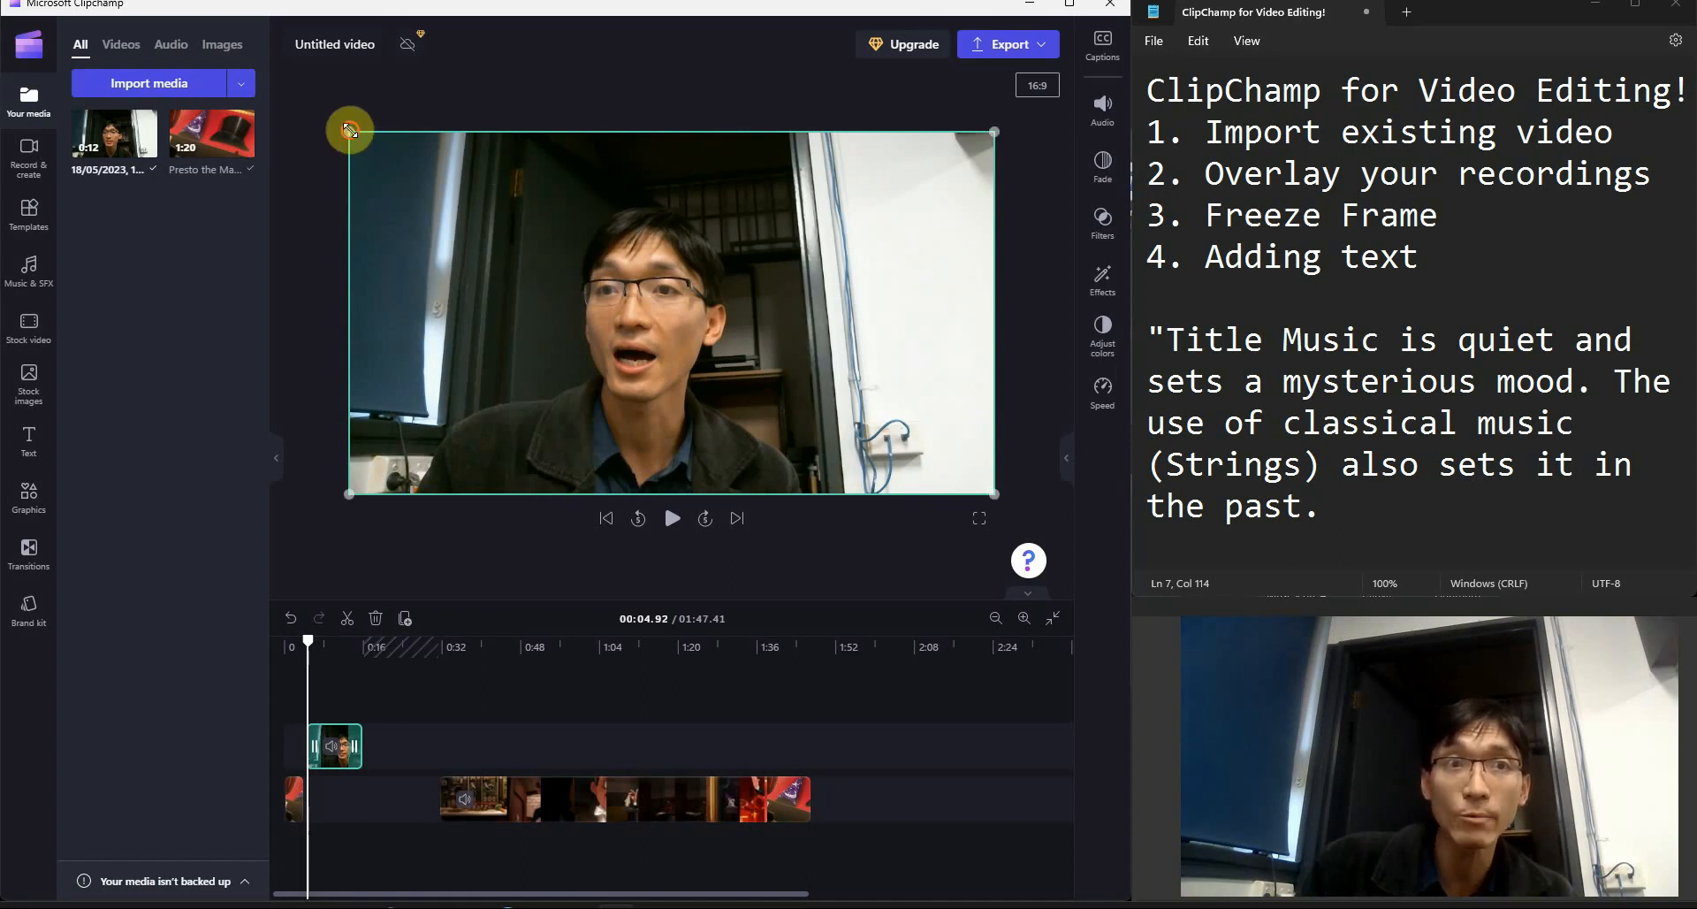
left_click_drag(350, 132, 733, 348)
Place a duplicate of the short opening Presto clip directly after the original, beneath the webcam recording.
left_click(296, 799)
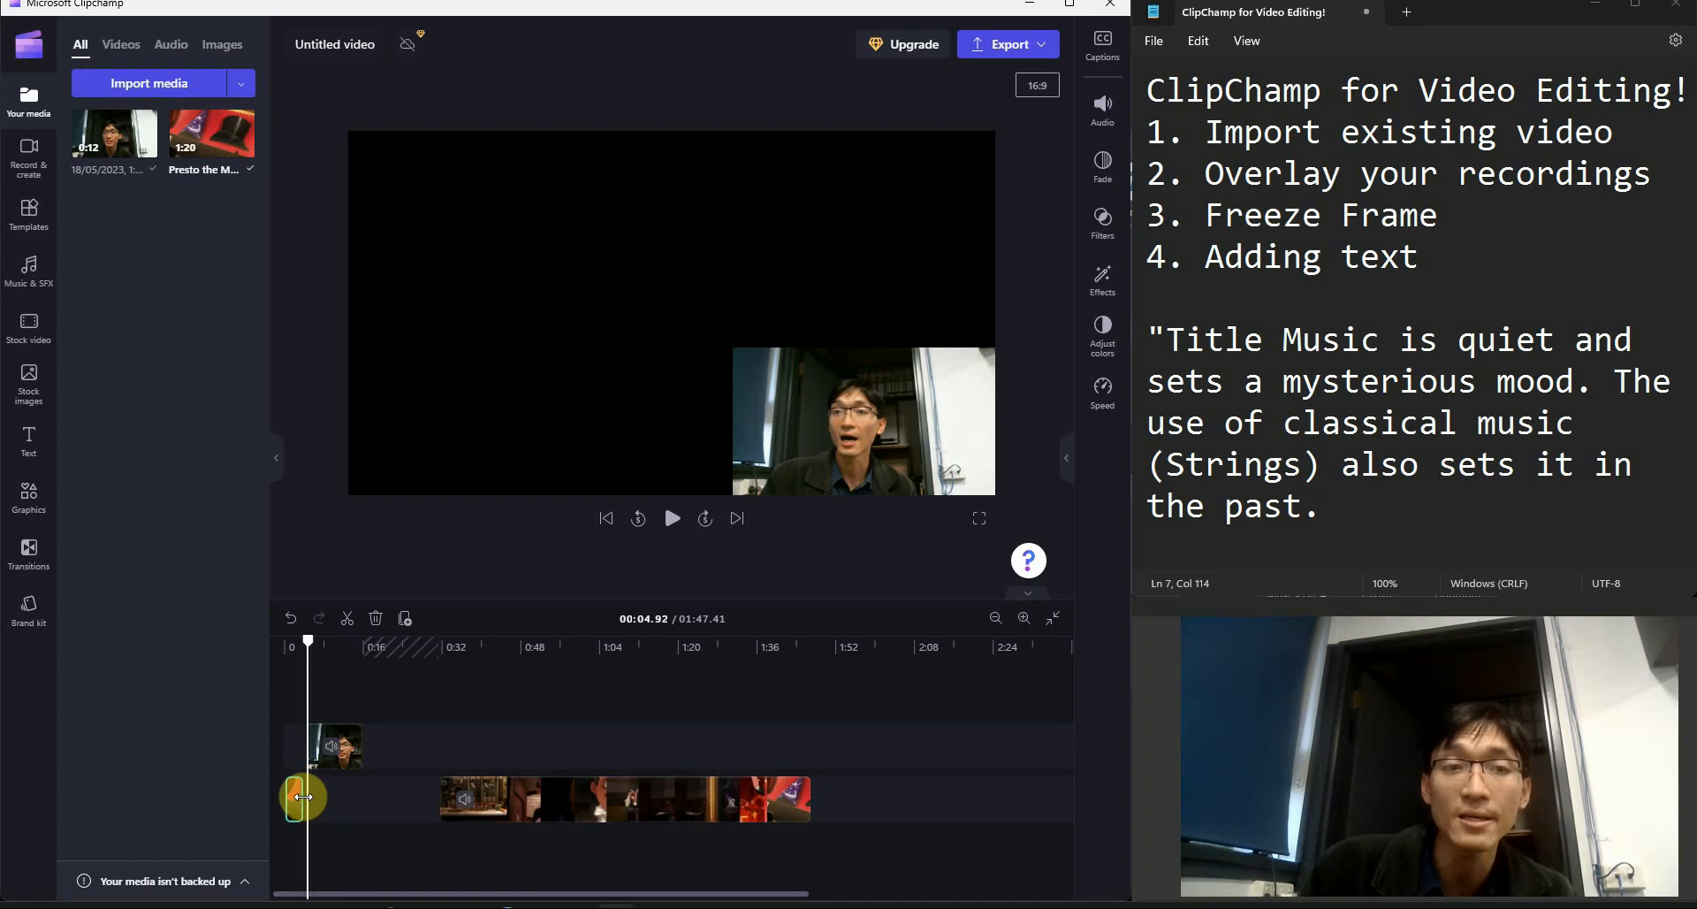
left_click(338, 802)
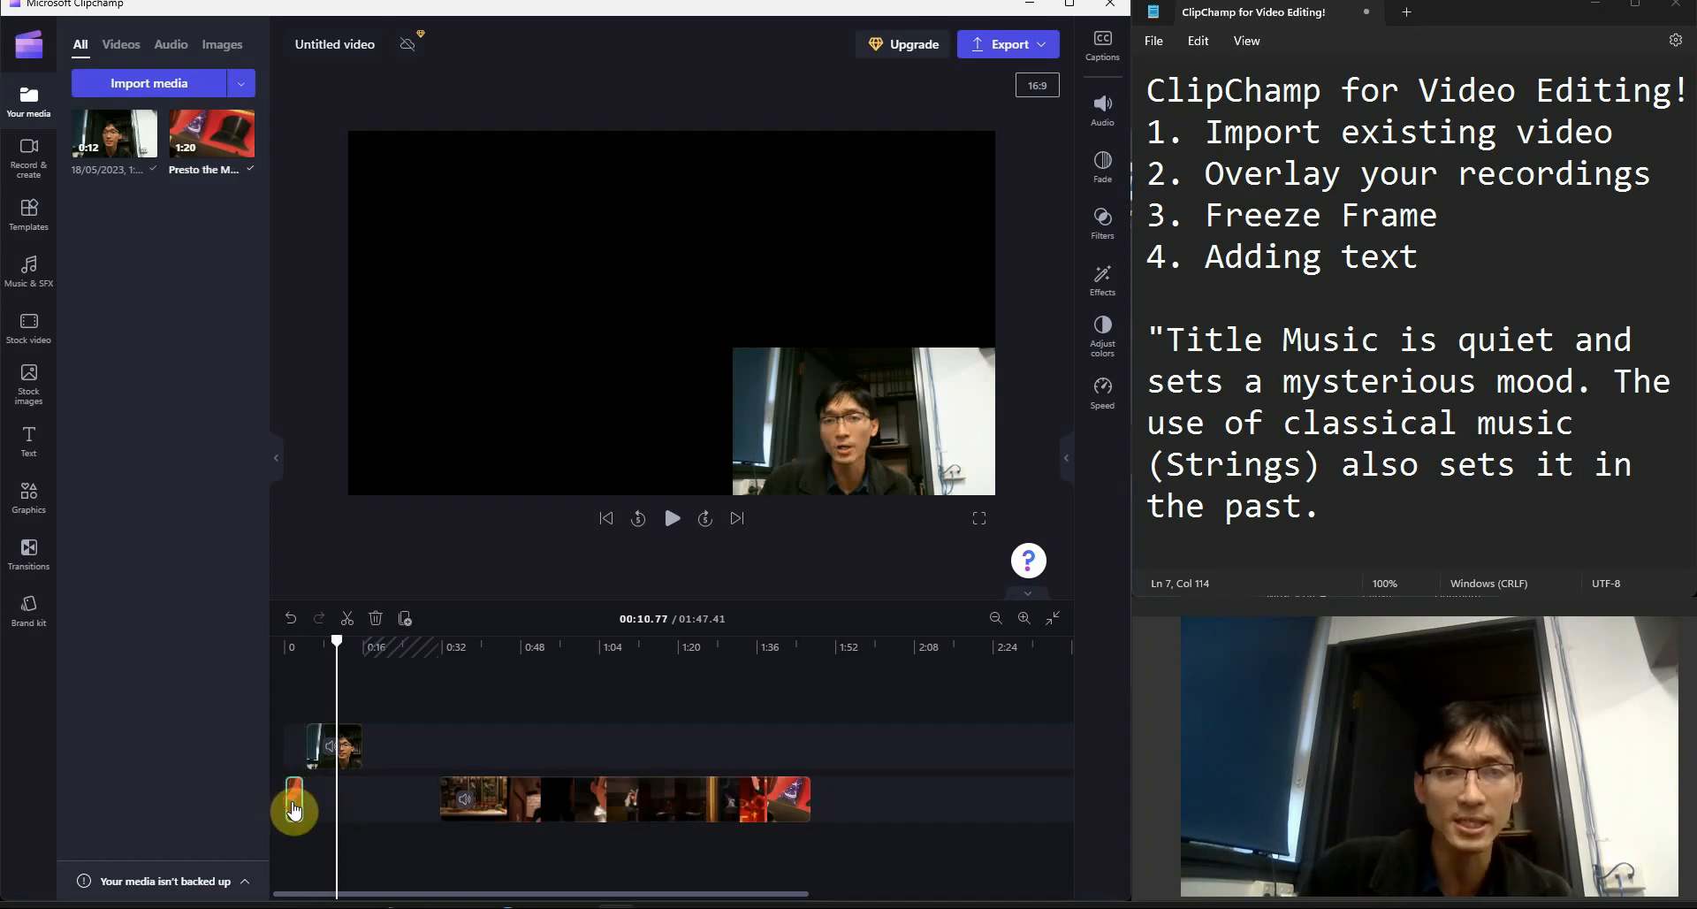
left_click_drag(294, 810, 339, 800)
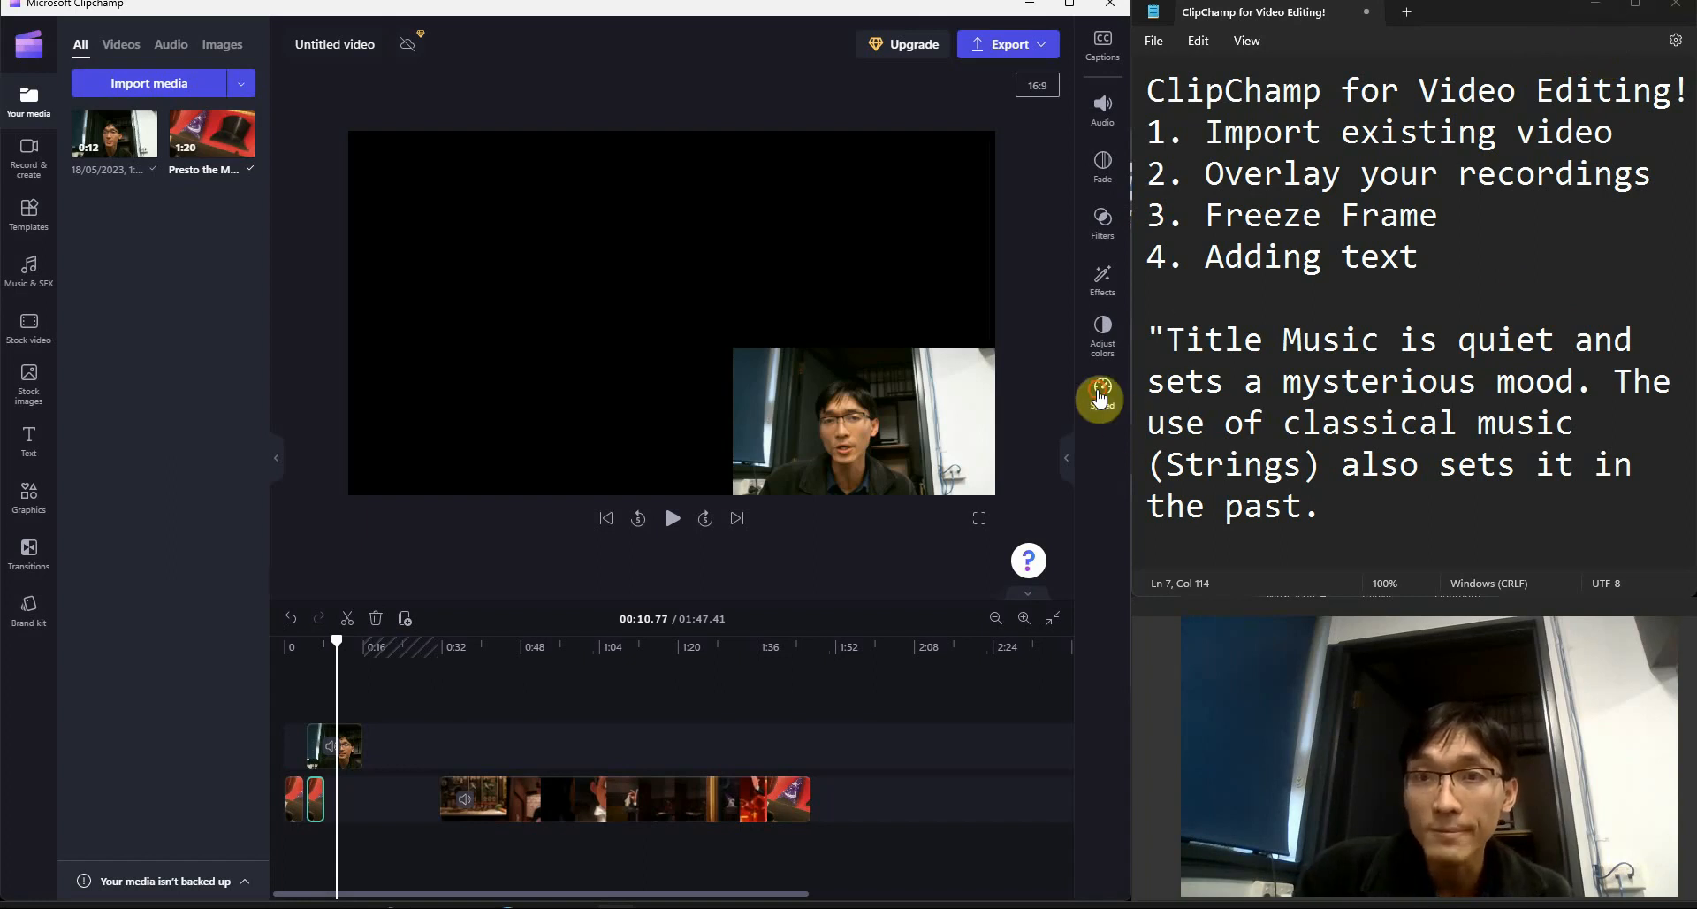
Slow the duplicated Presto clip to a speed of 0.4 and play the timeline back from the start.
left_click(1102, 391)
left_click_drag(922, 106, 890, 113)
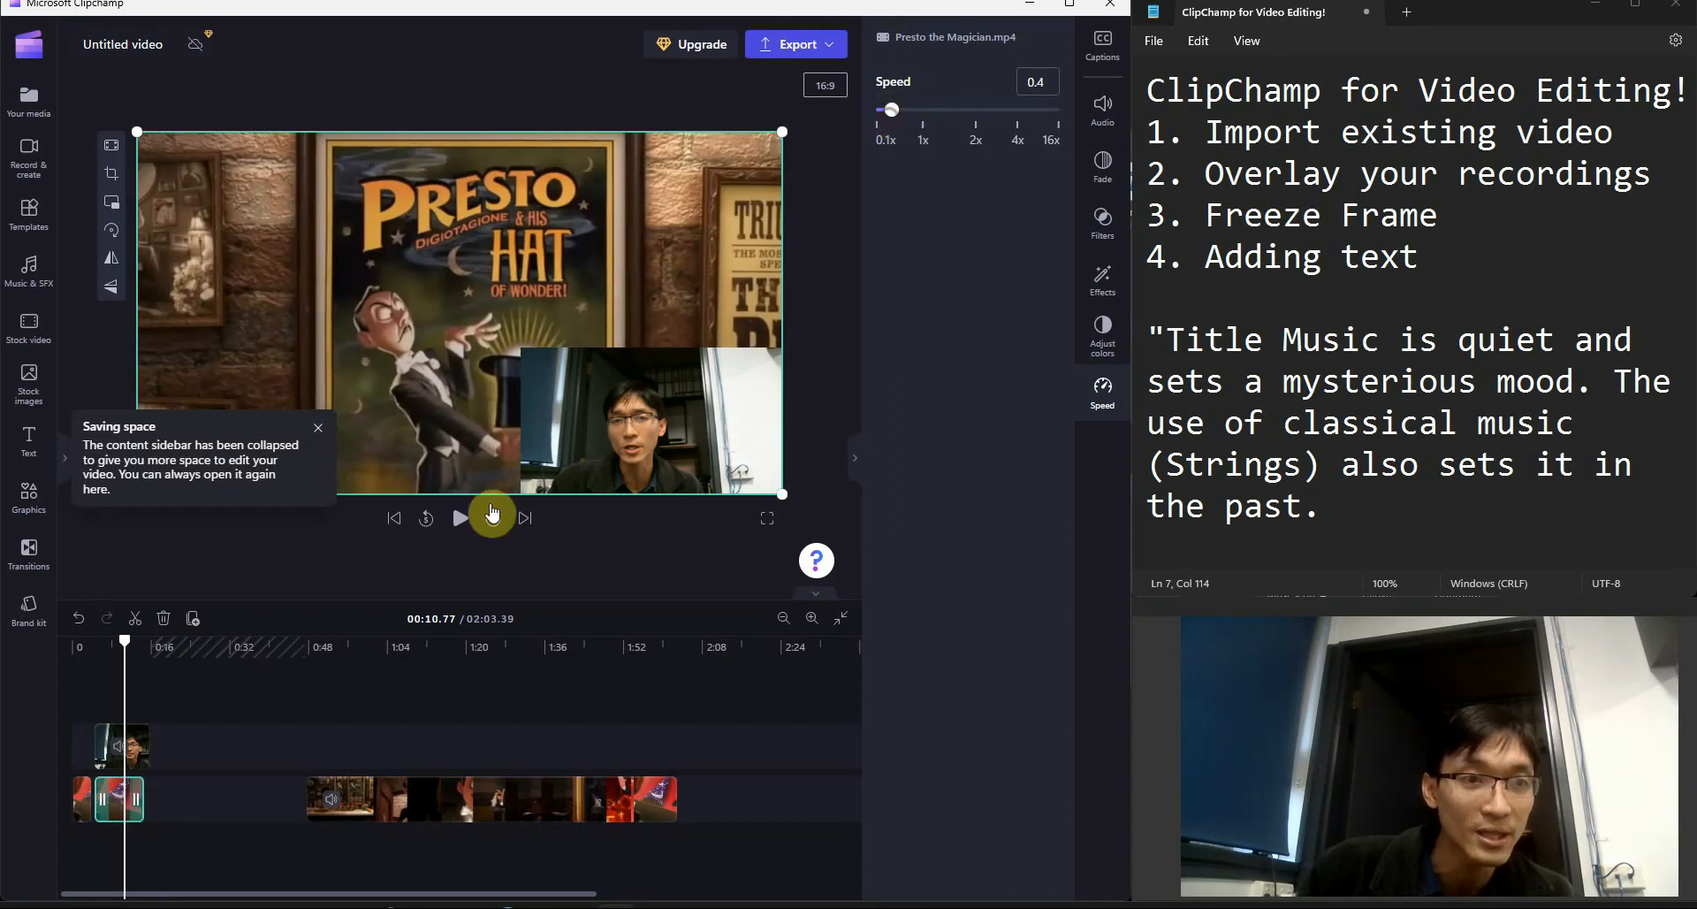
left_click_drag(125, 642, 64, 644)
key("space")
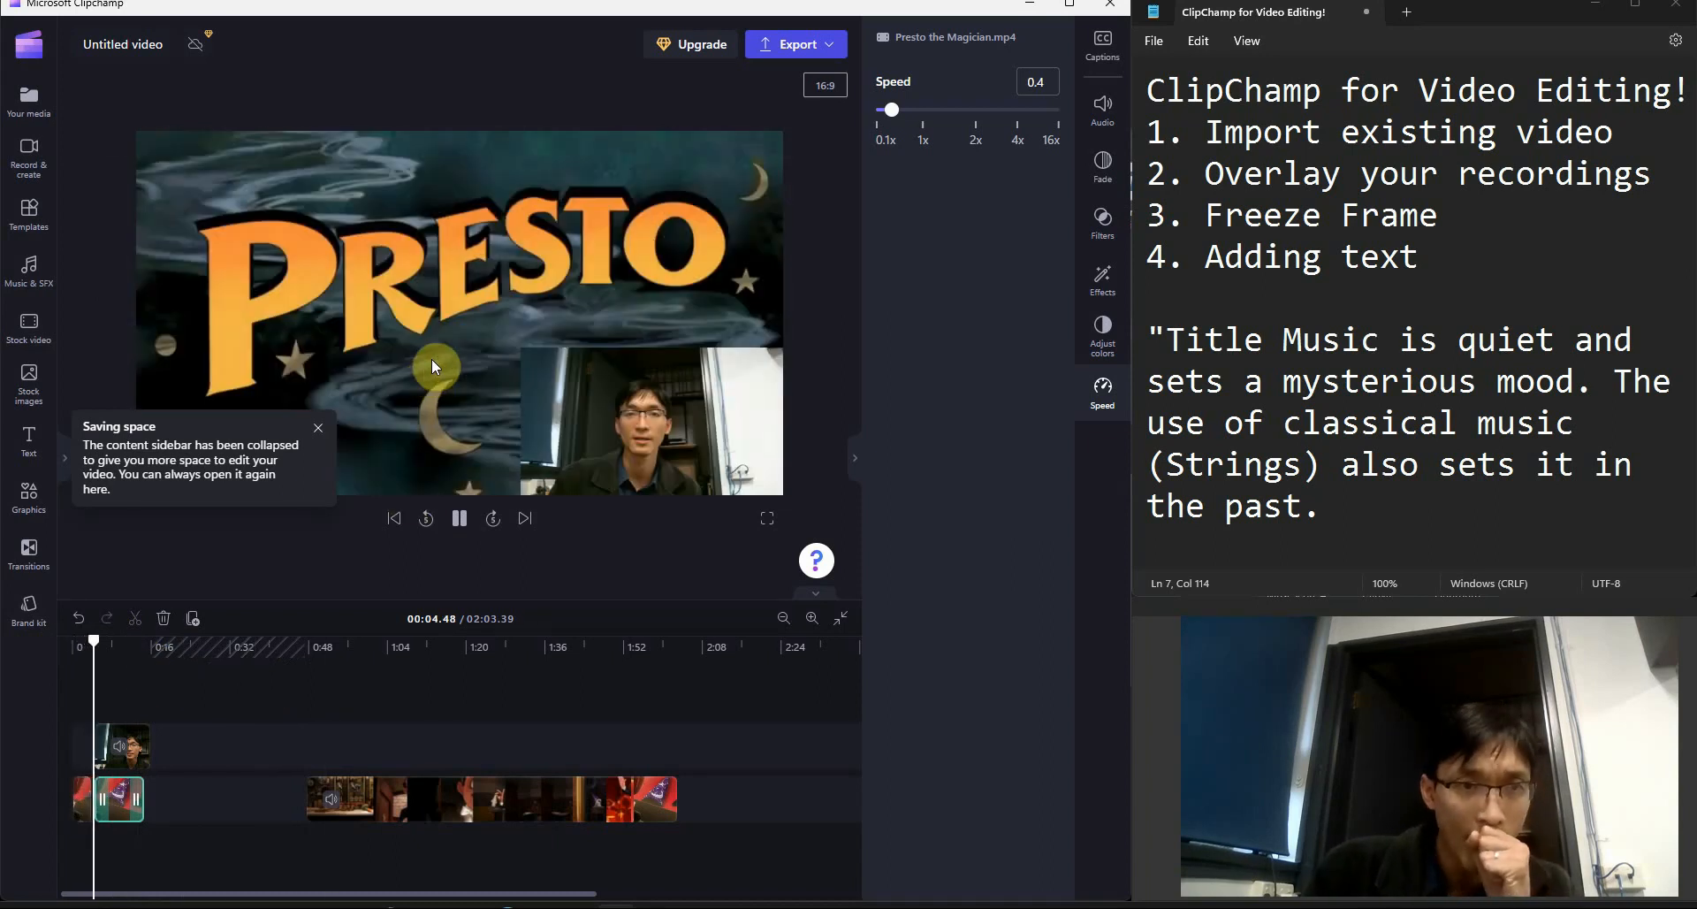
Set the slowed Presto clip's volume to 0% and play back the section with the webcam overlay.
left_click(106, 799)
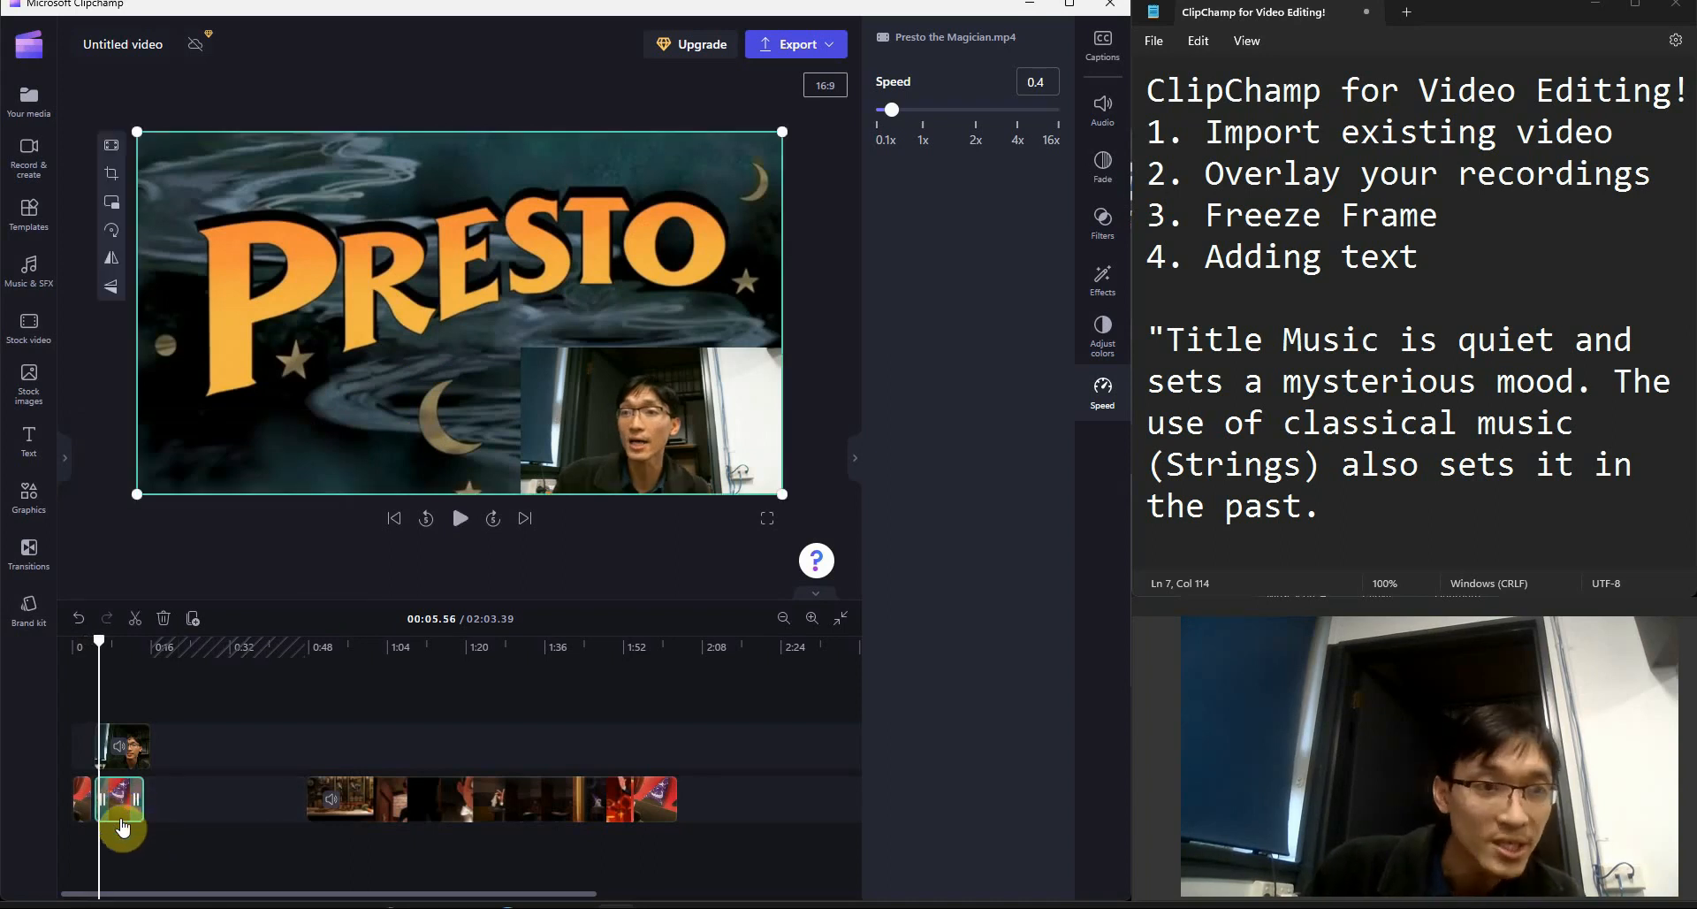
left_click(1103, 106)
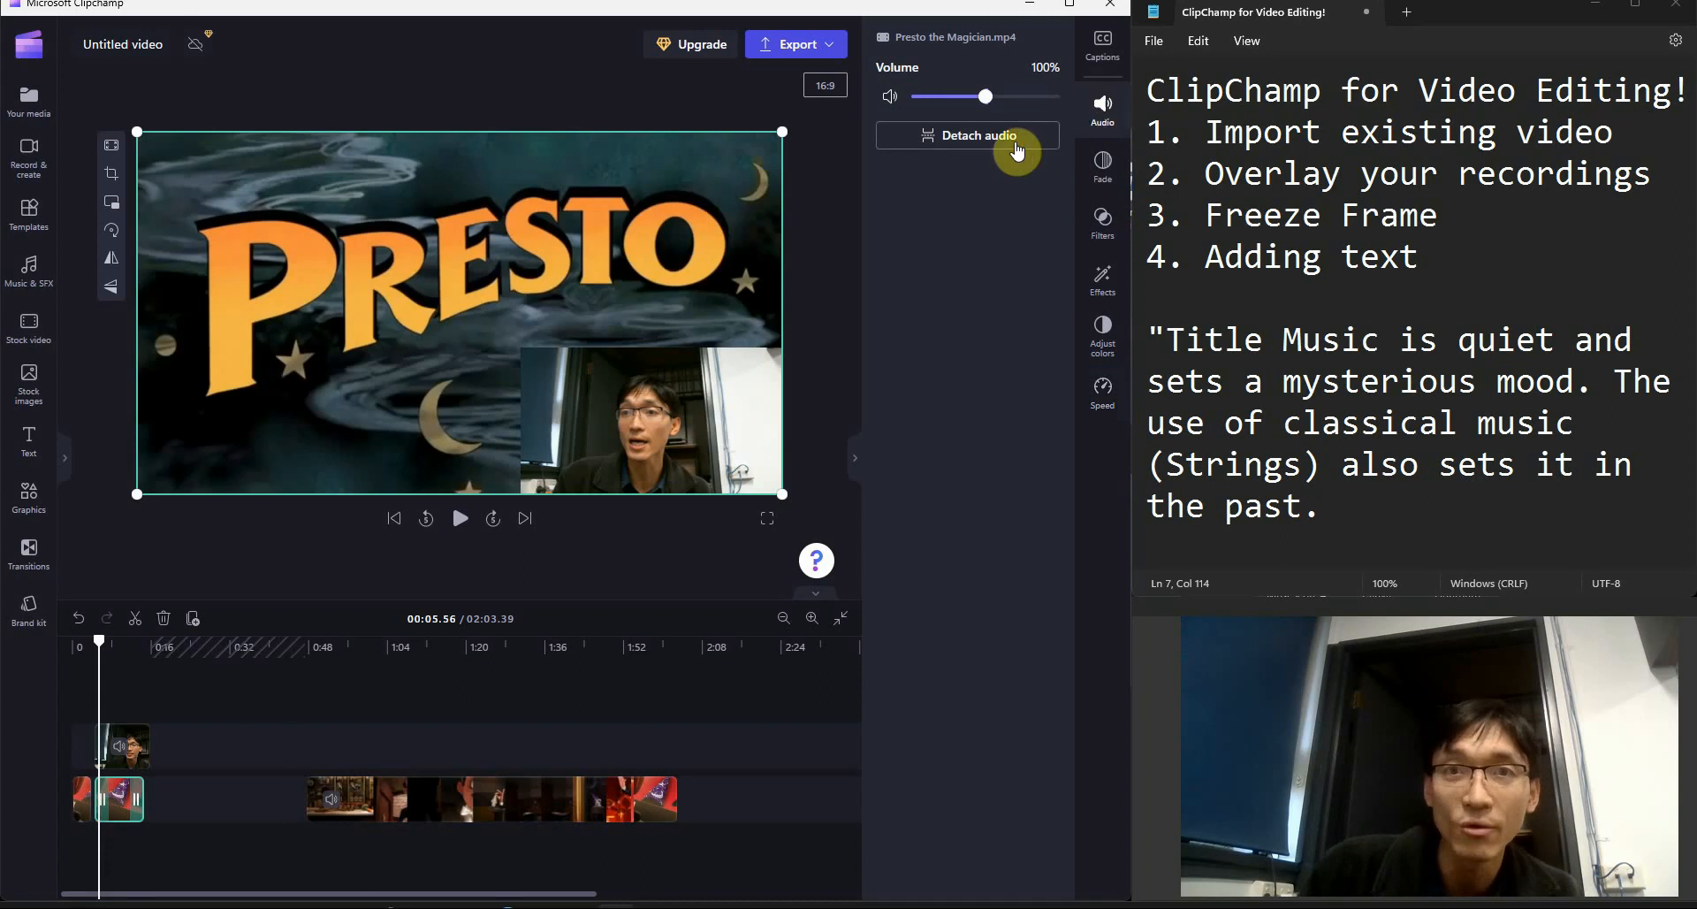
left_click_drag(988, 94, 879, 122)
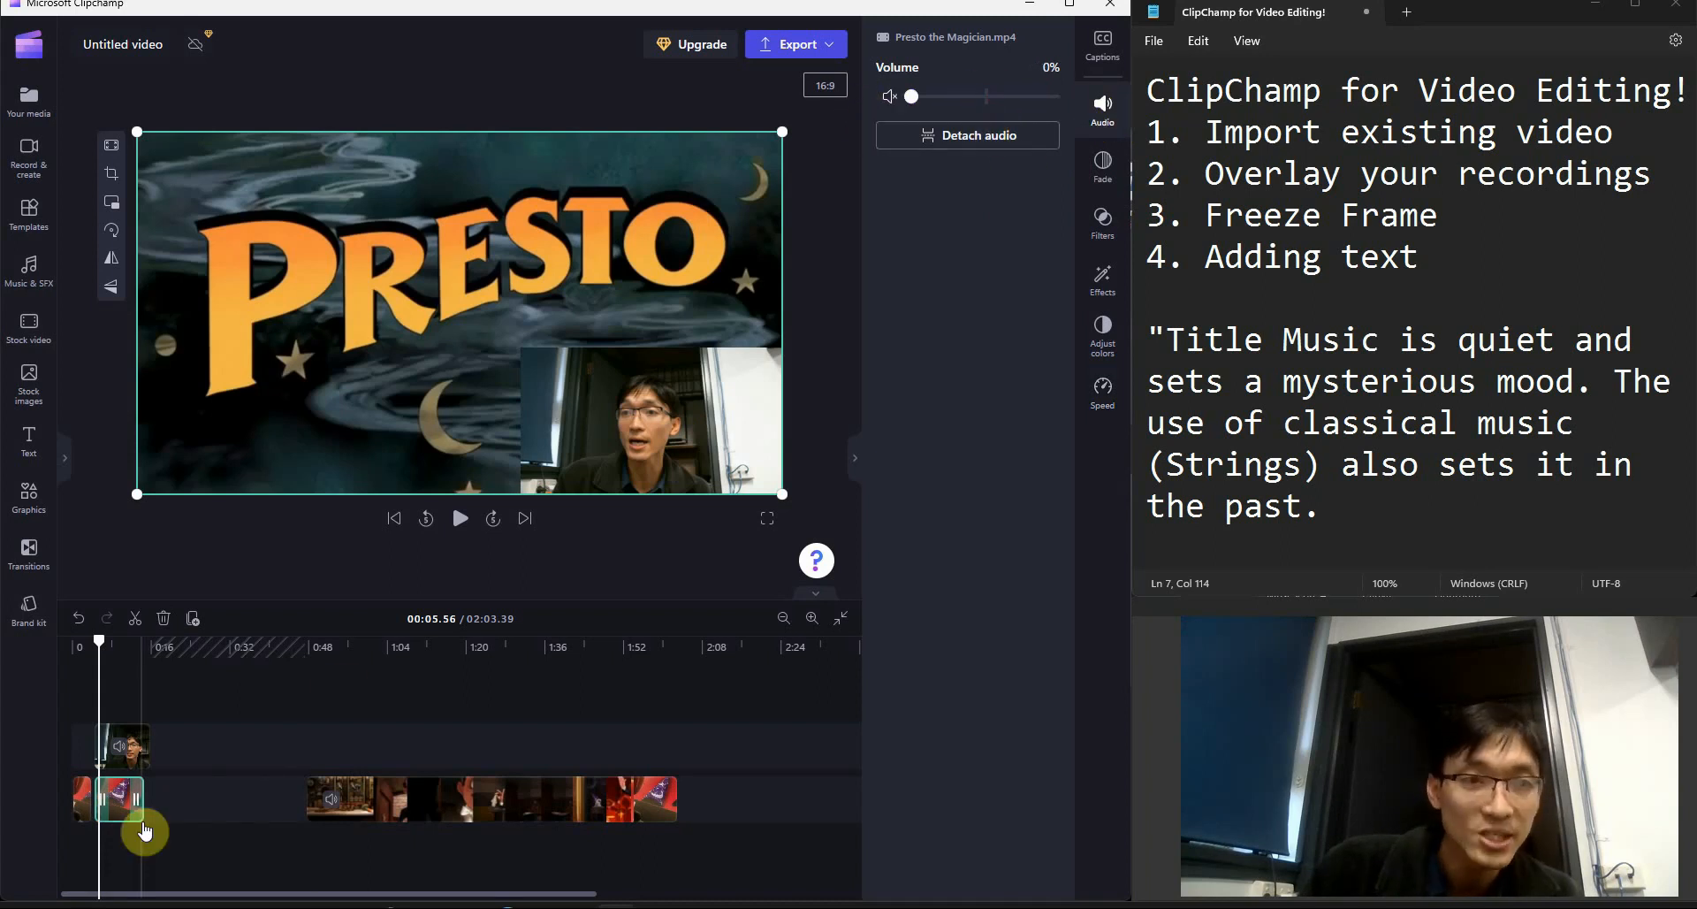
key("space")
key("XF86AudioRaiseVolume")
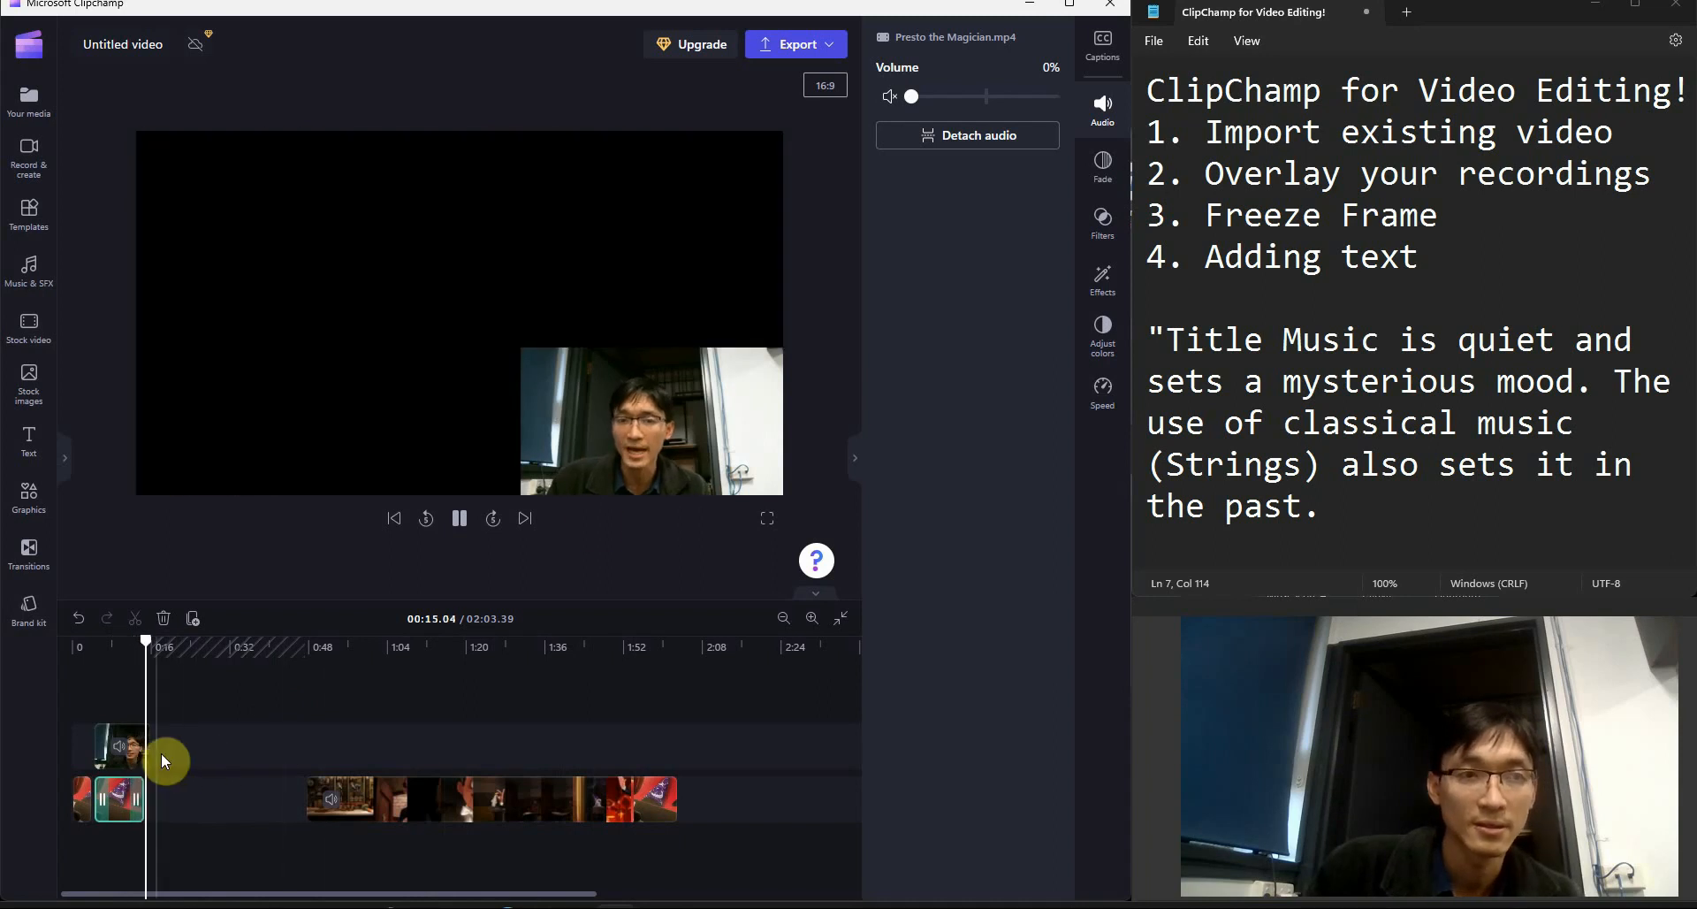
left_click(135, 739)
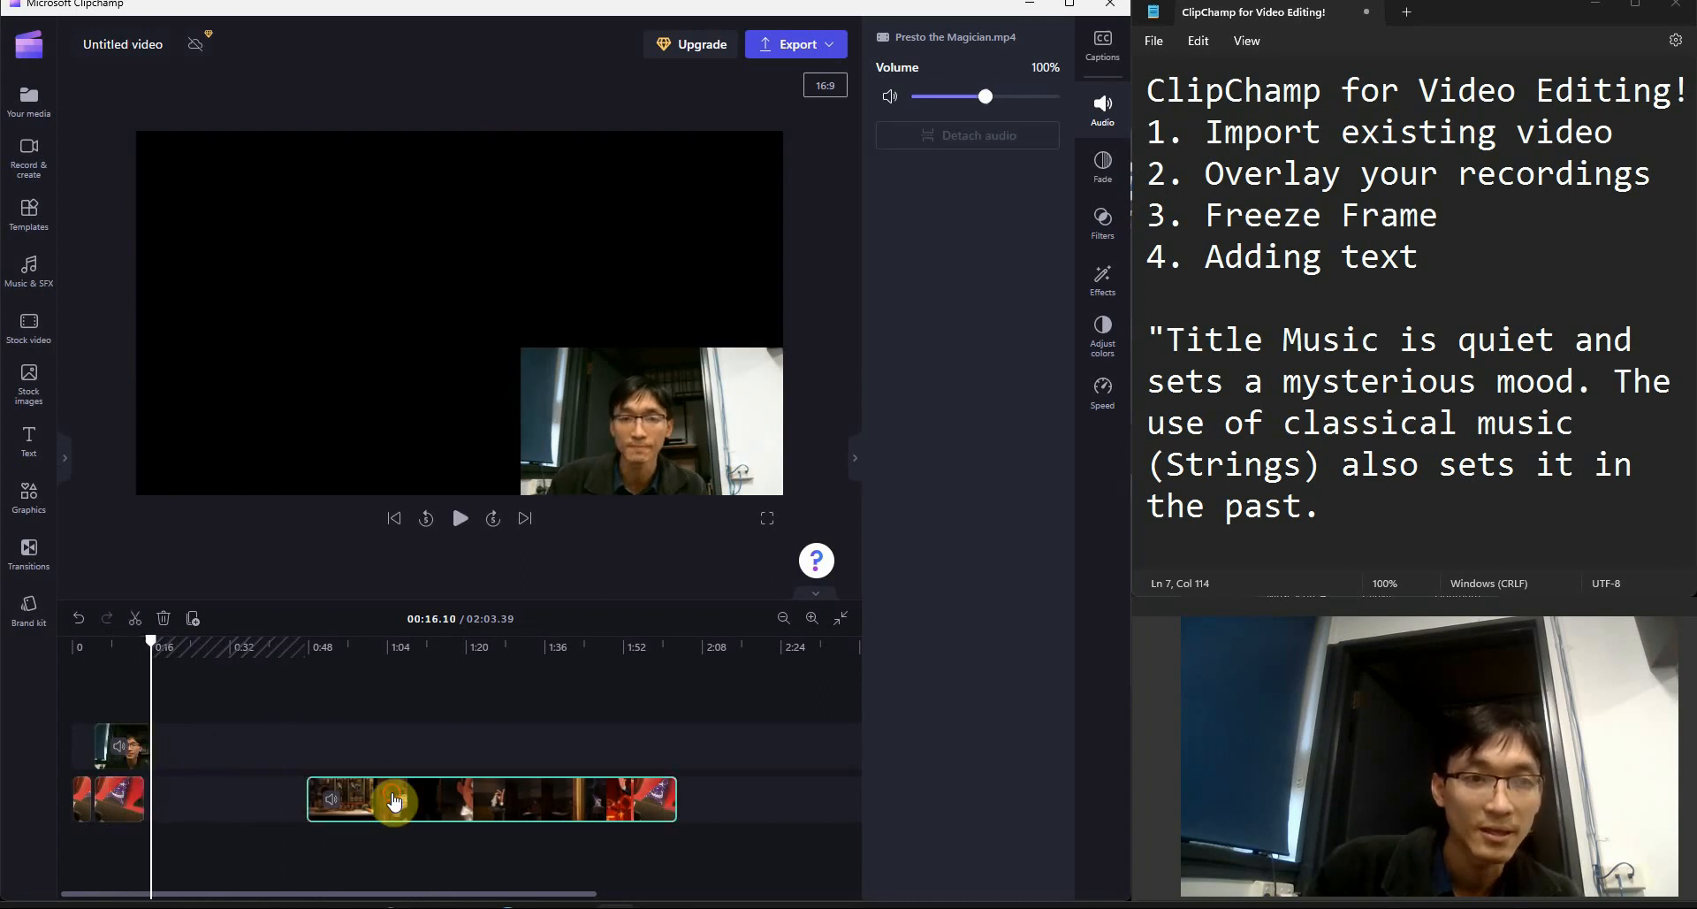
Move the long remaining Presto clip directly behind the slowed clip to close the gap, and play the timeline from the start.
left_click_drag(389, 799, 228, 790)
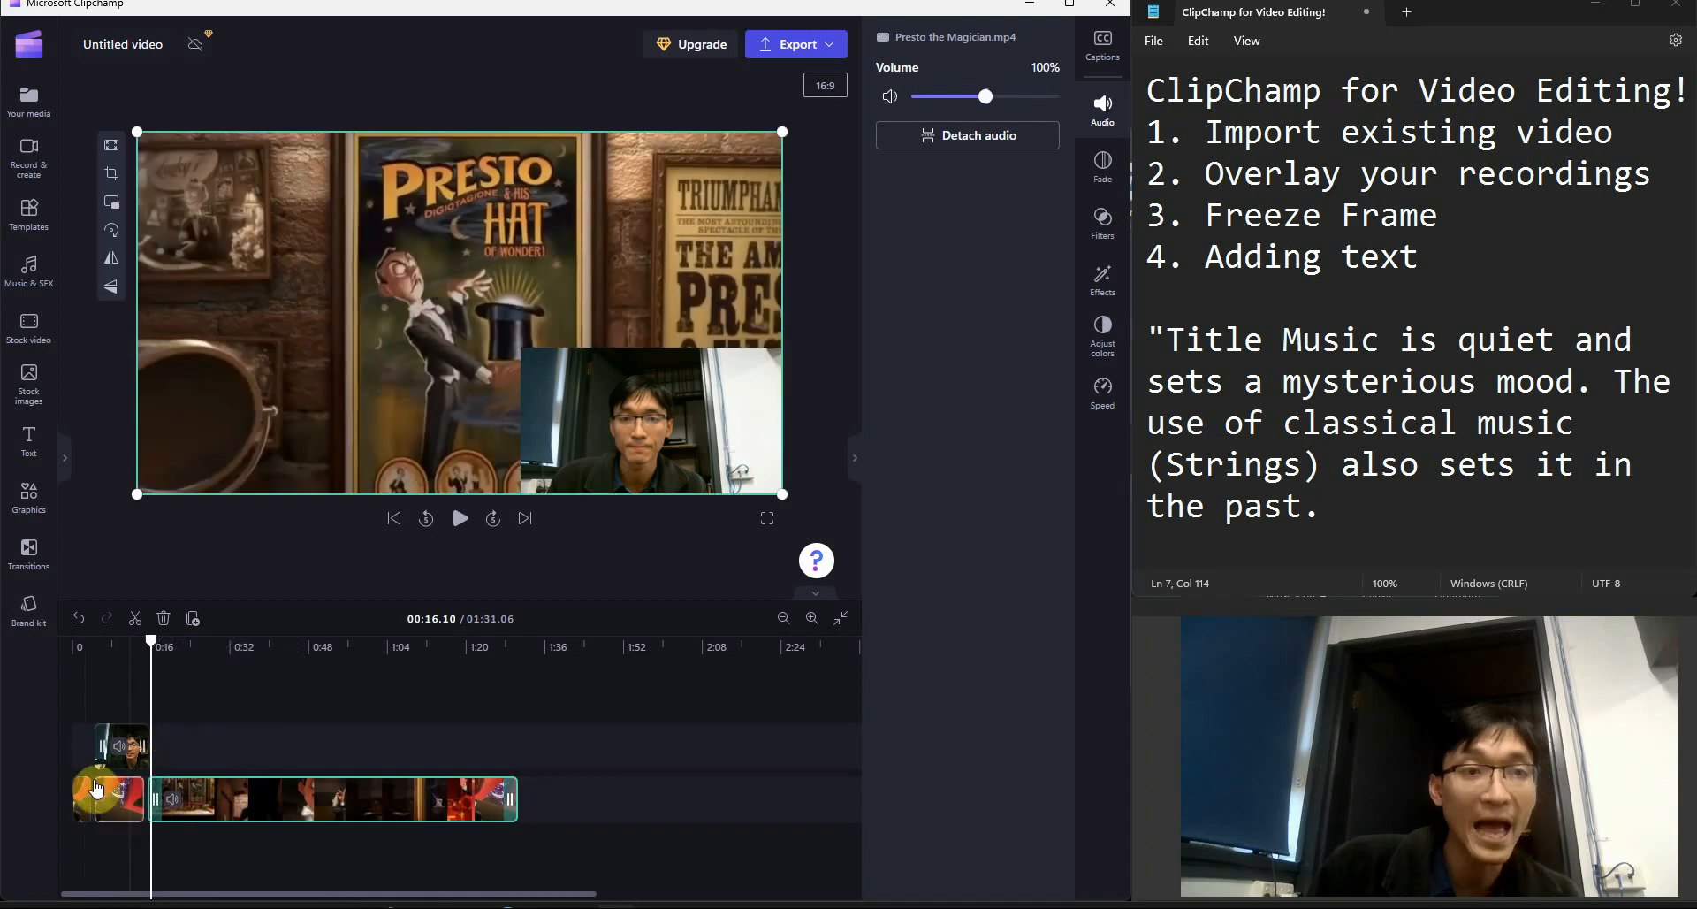
left_click_drag(151, 644, 38, 659)
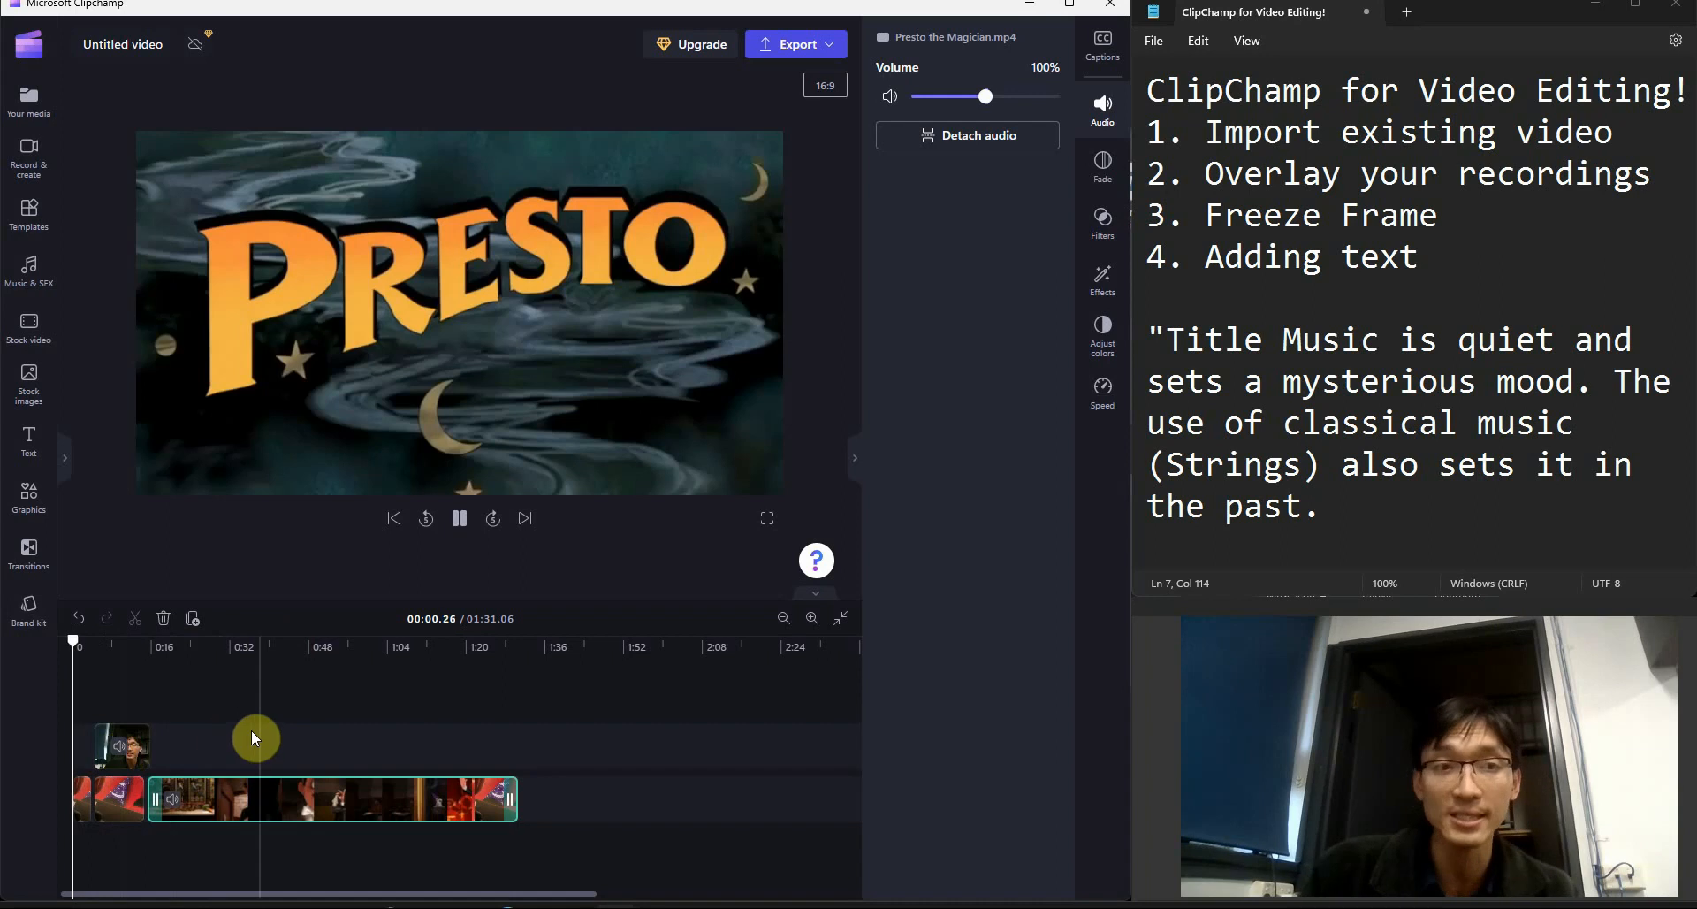
key("space")
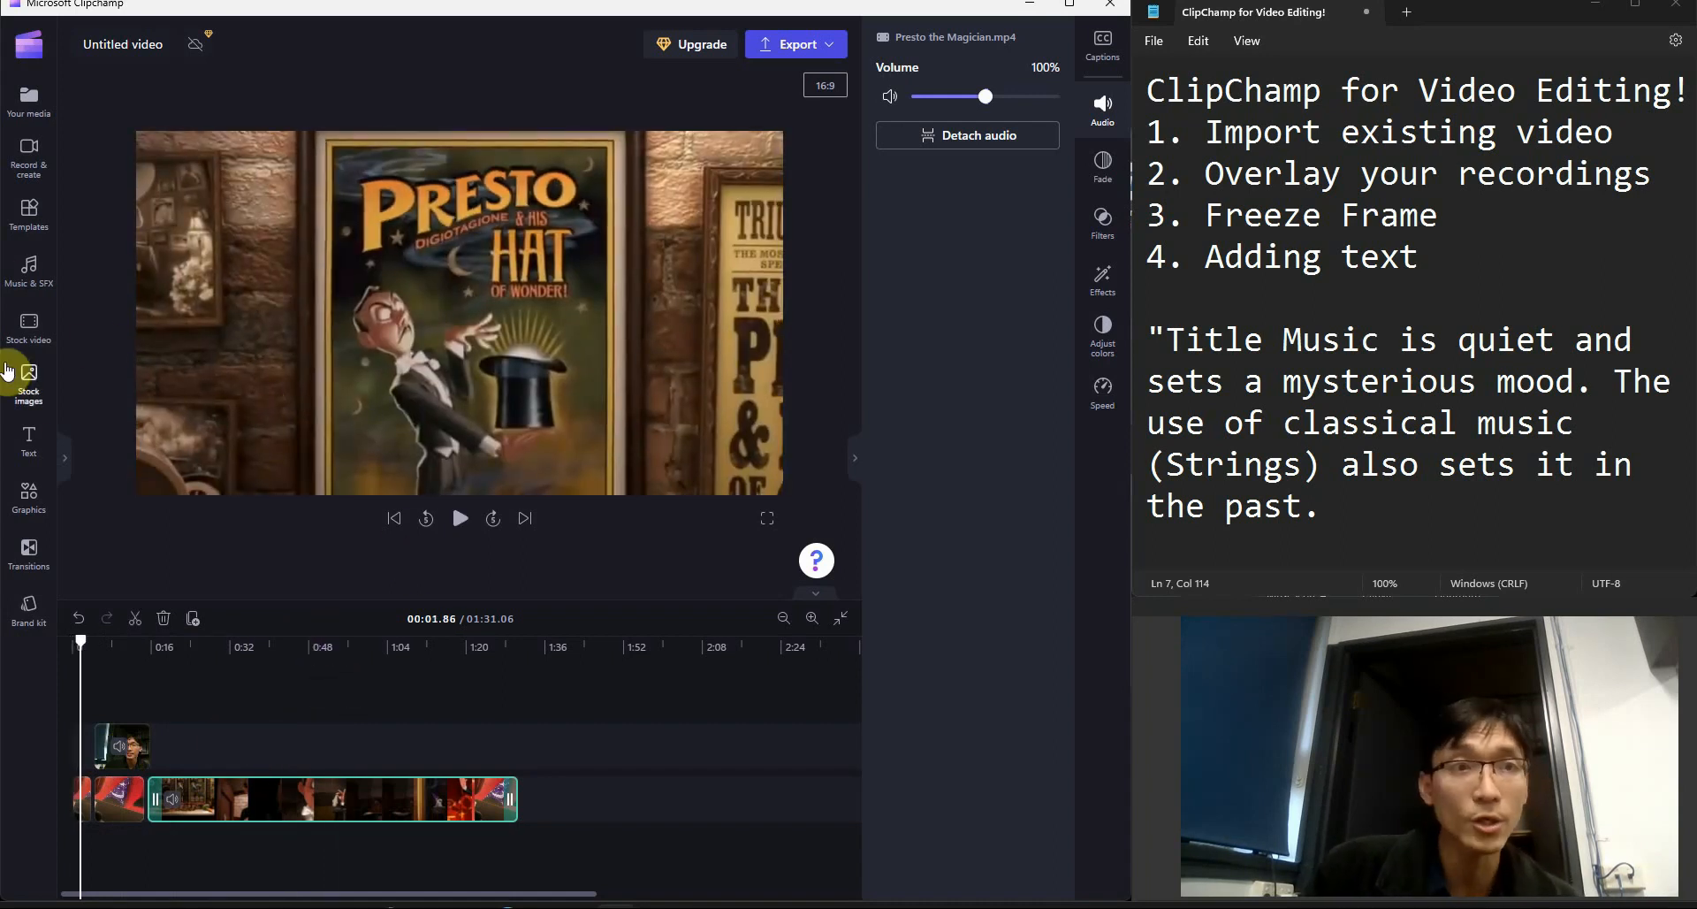
Add a Groovy title to the timeline and align it with the start of the webcam recording.
left_click(29, 450)
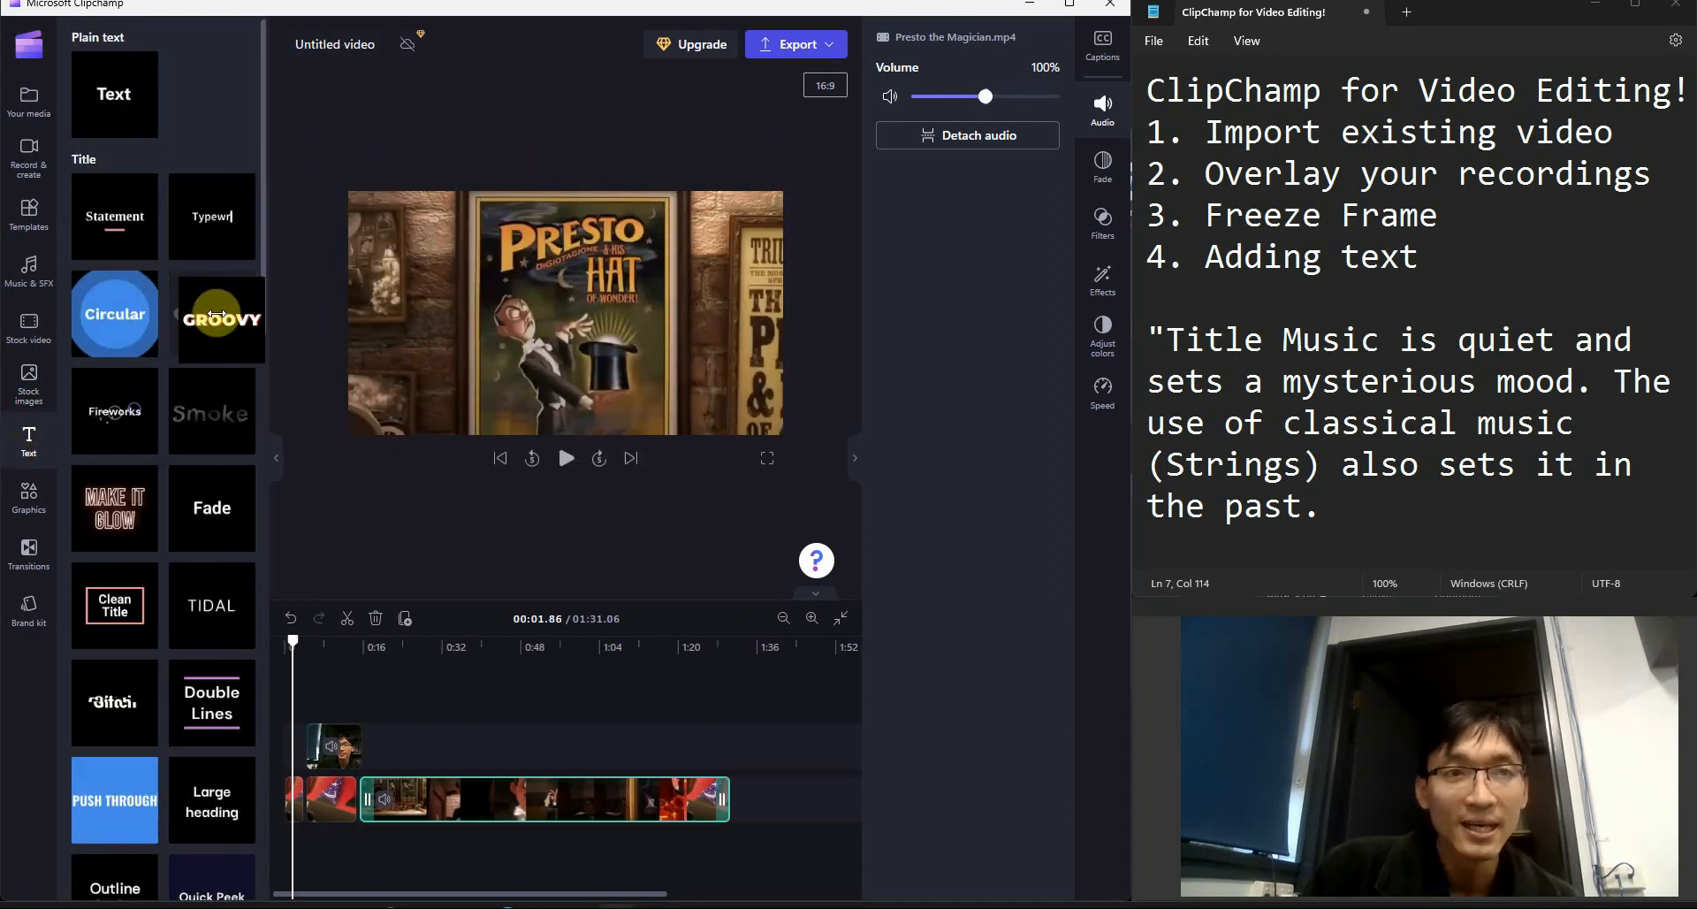
left_click(246, 347)
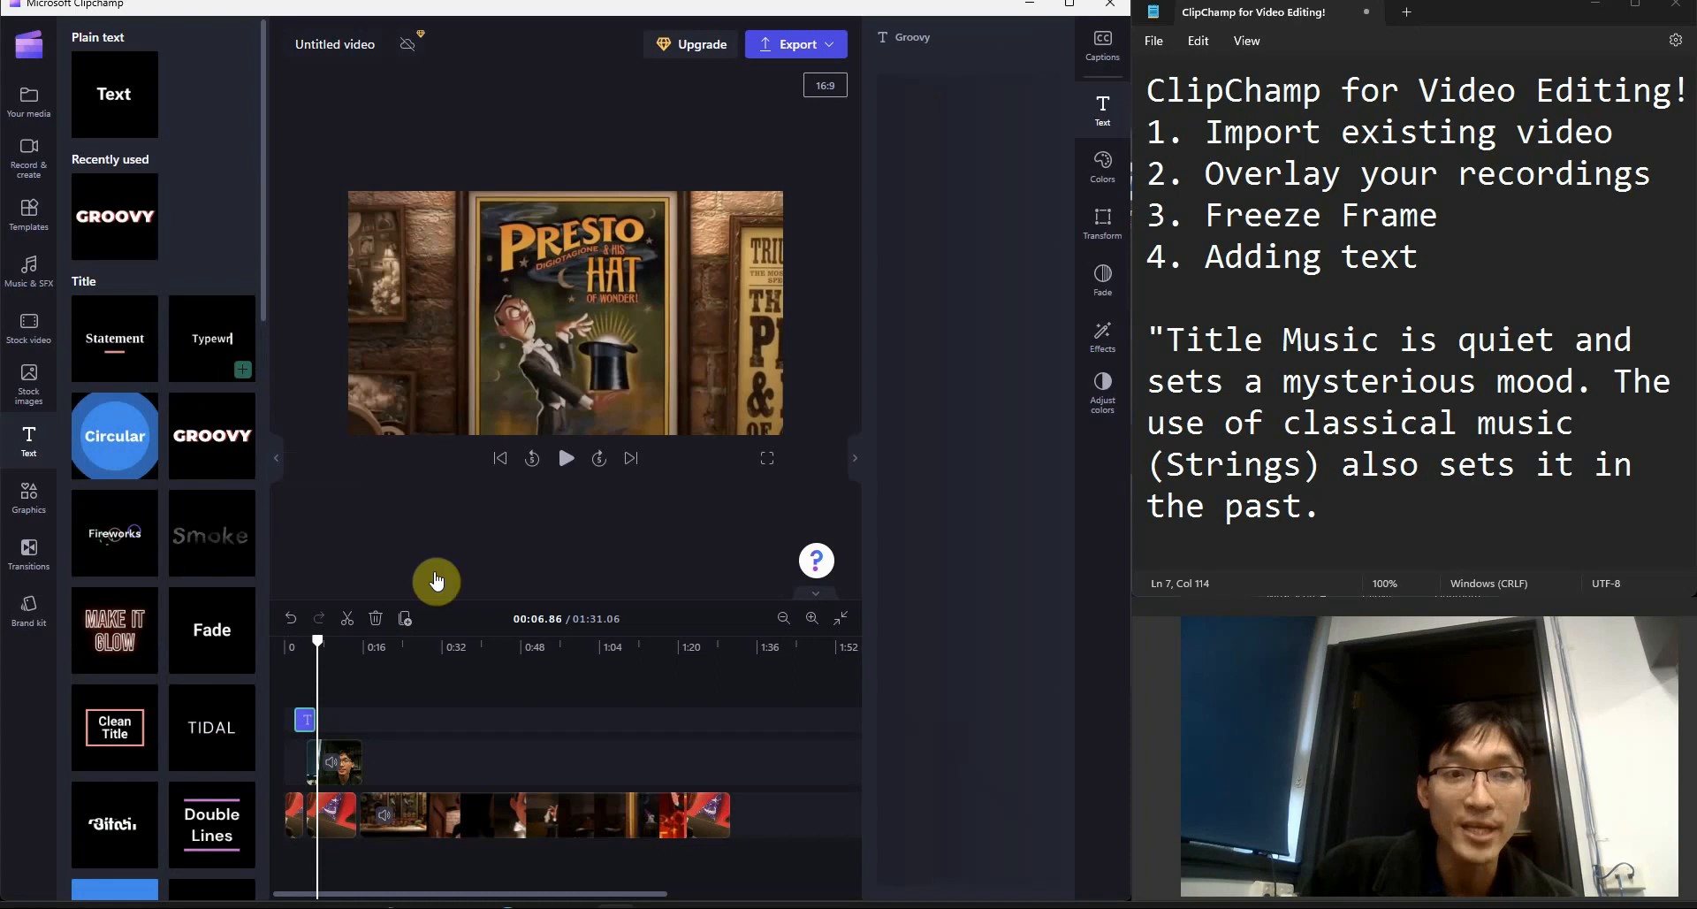
left_click(305, 730)
Replace the Groovy title's text with "Title Music - Setting a mysterious mood".
left_click(555, 311)
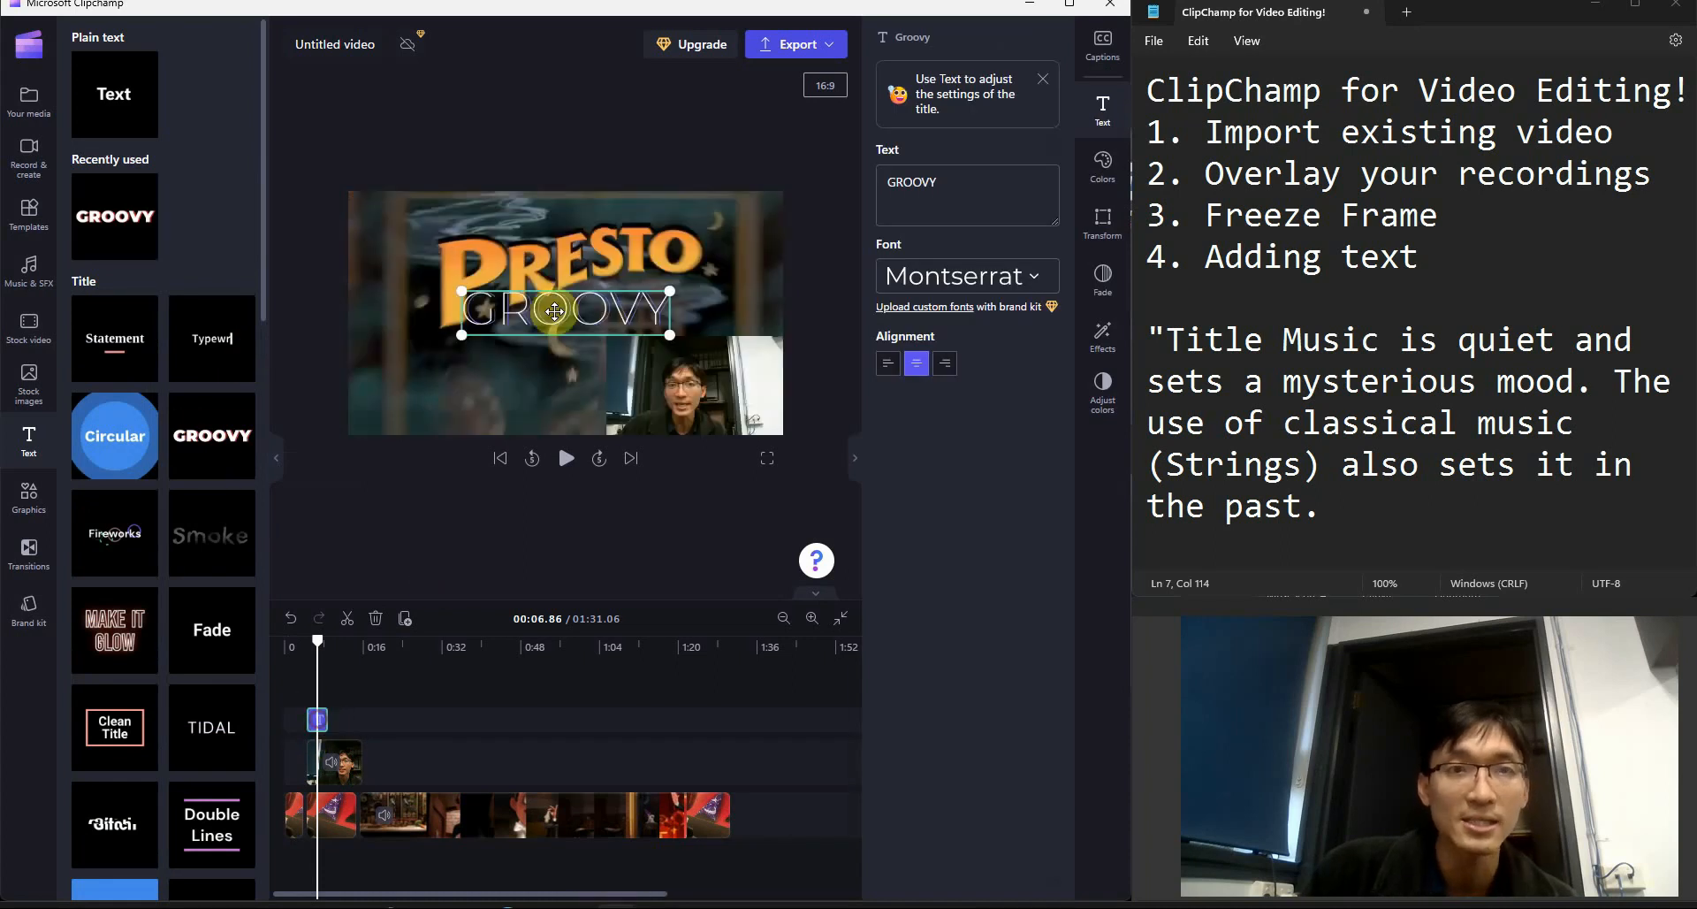
left_click(558, 321)
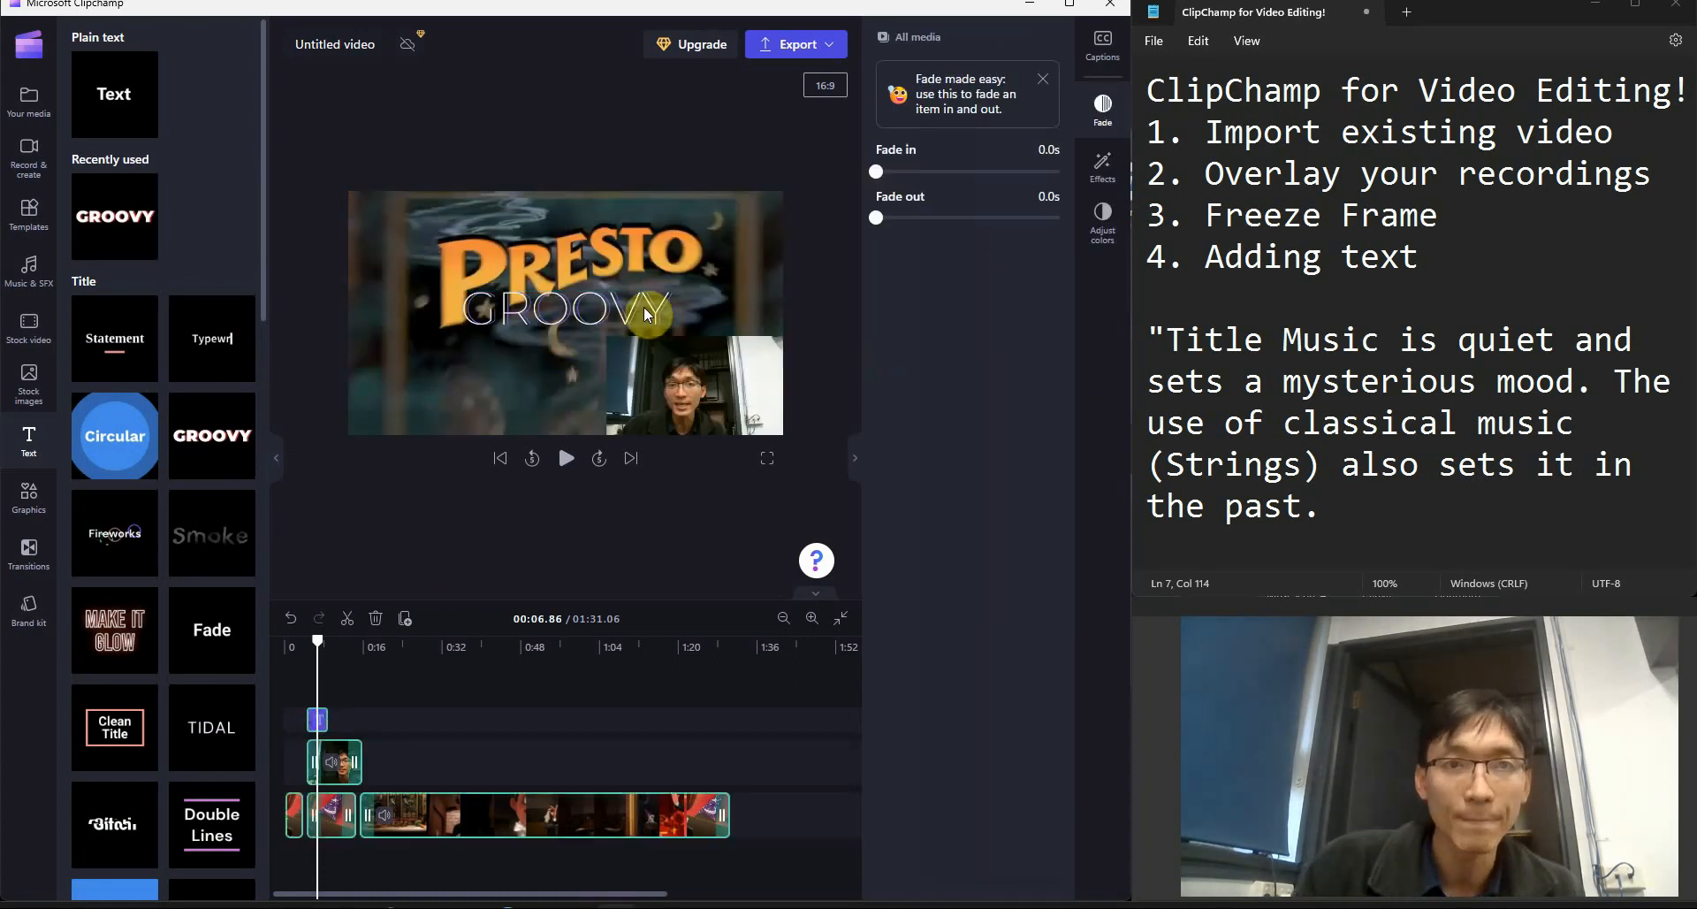
left_click(585, 311)
left_click(925, 186)
type("T")
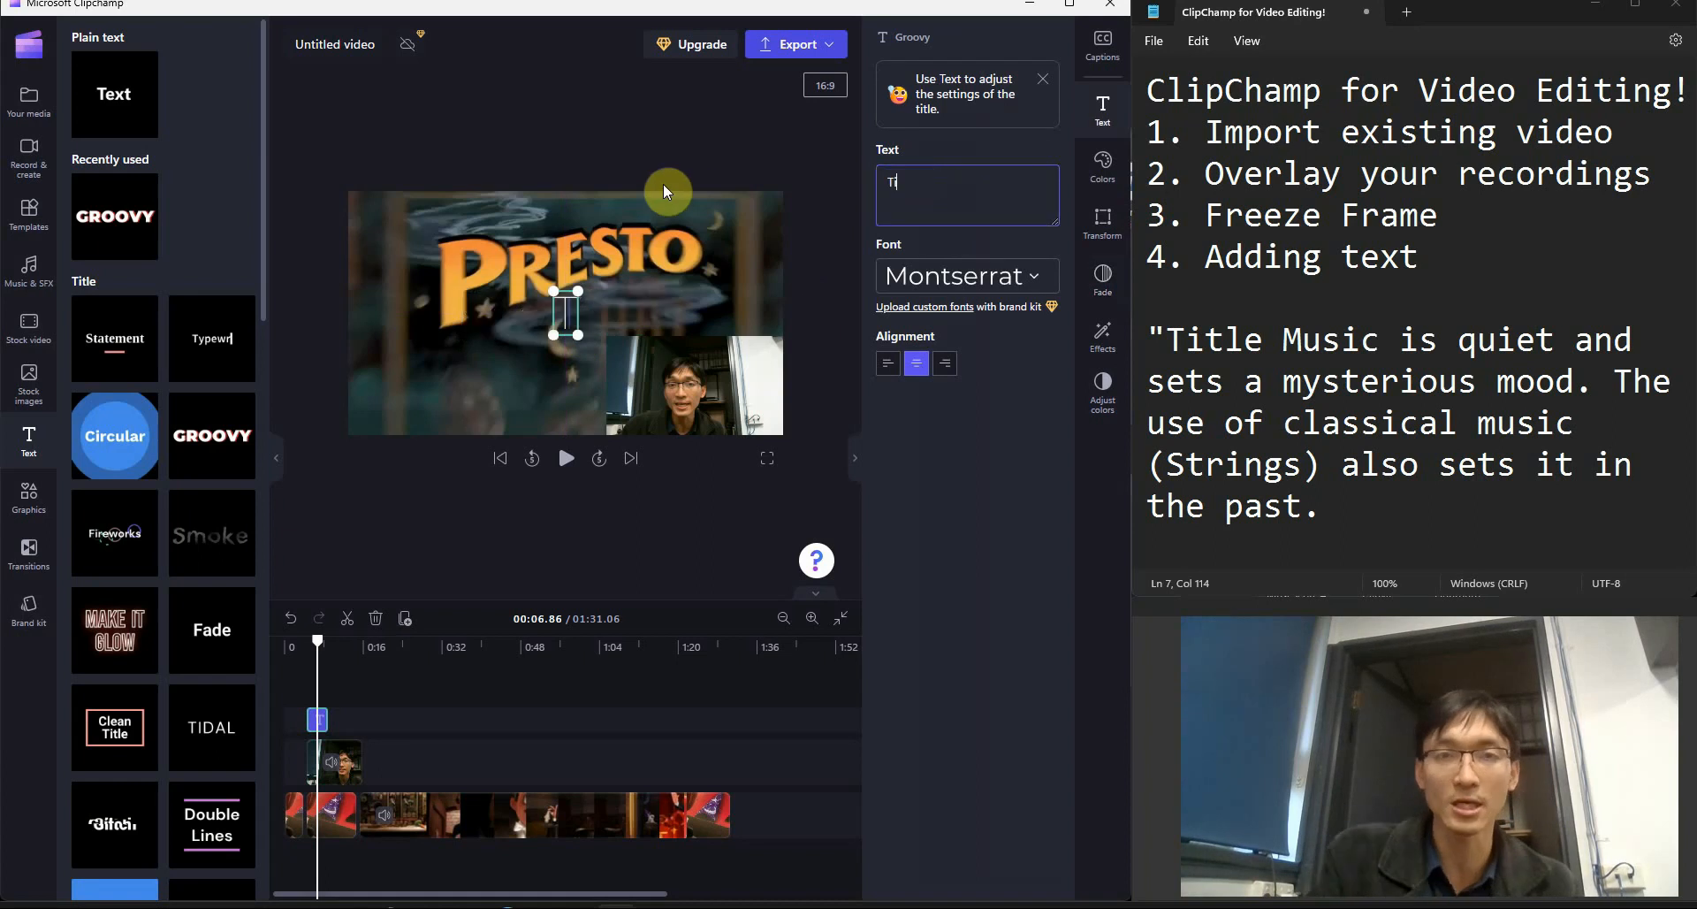
type("itle Music - Set")
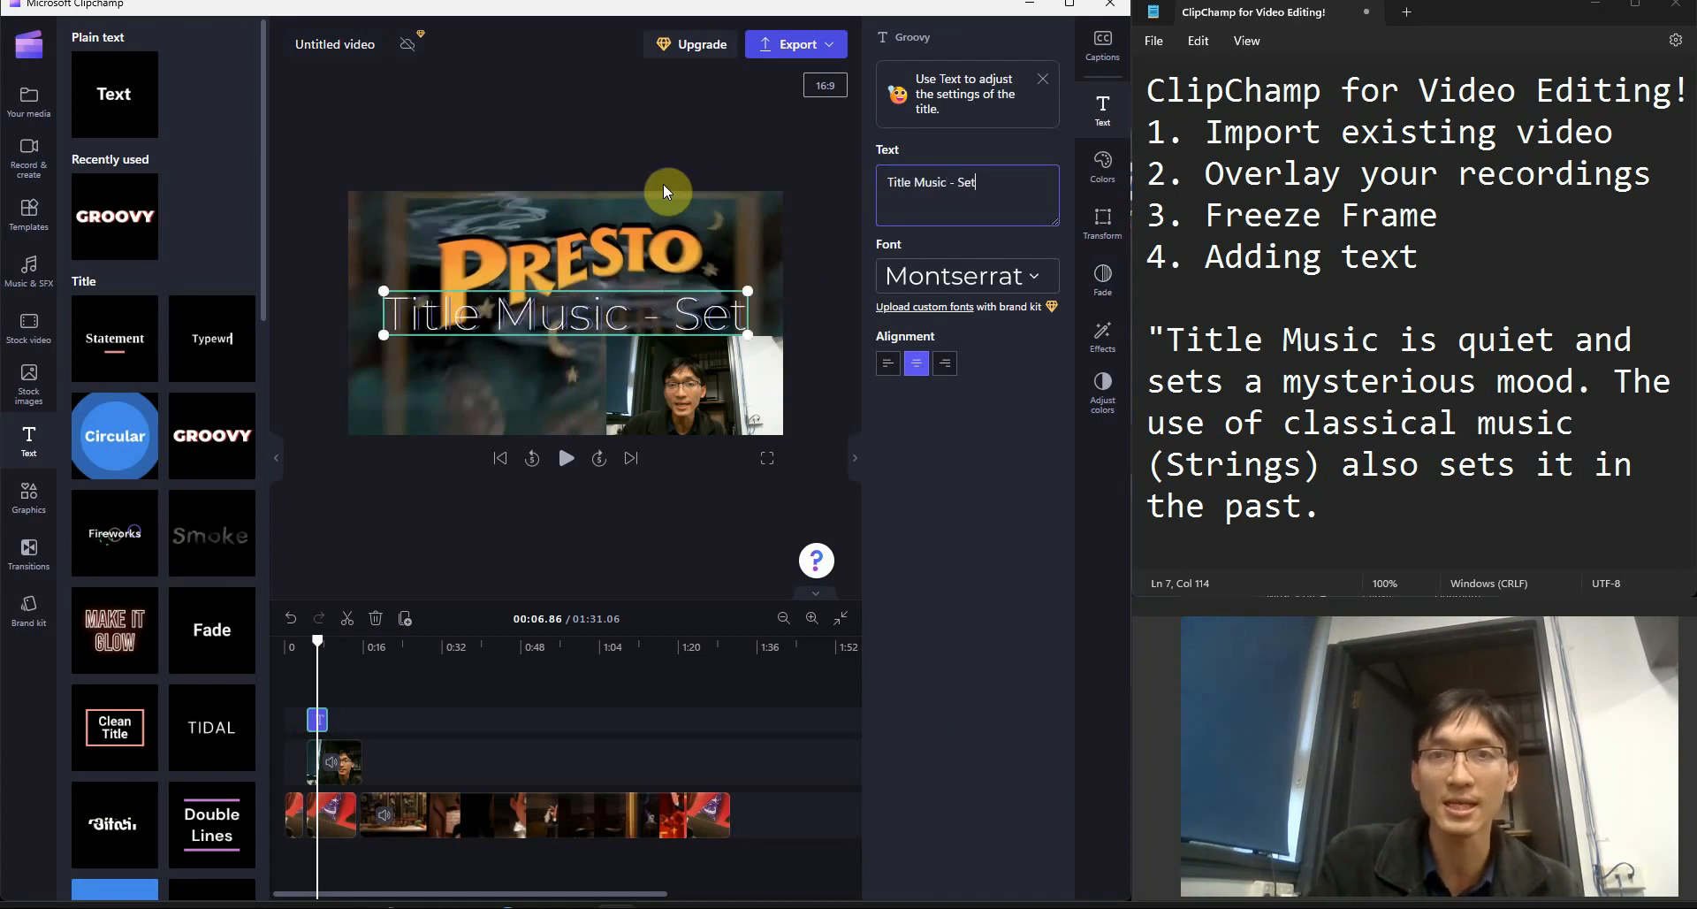
type("ting a mysterious mood")
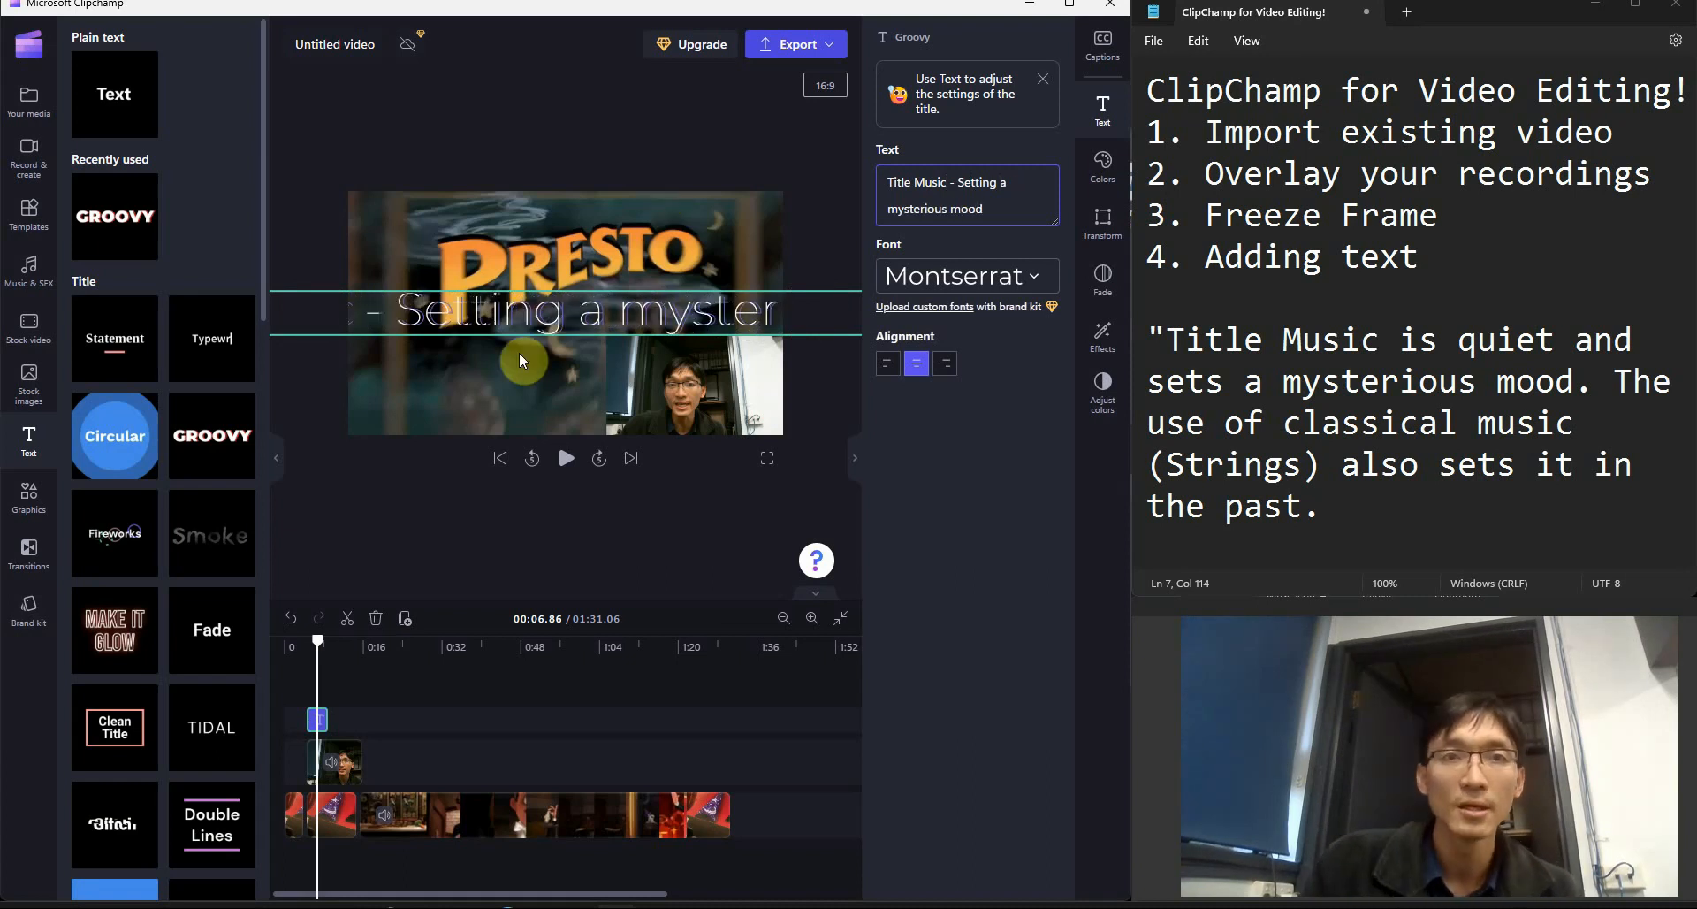
Break the title into three lines before "Setting" and "mysterious", and move it lower in the video frame.
left_click(960, 181)
key("Return")
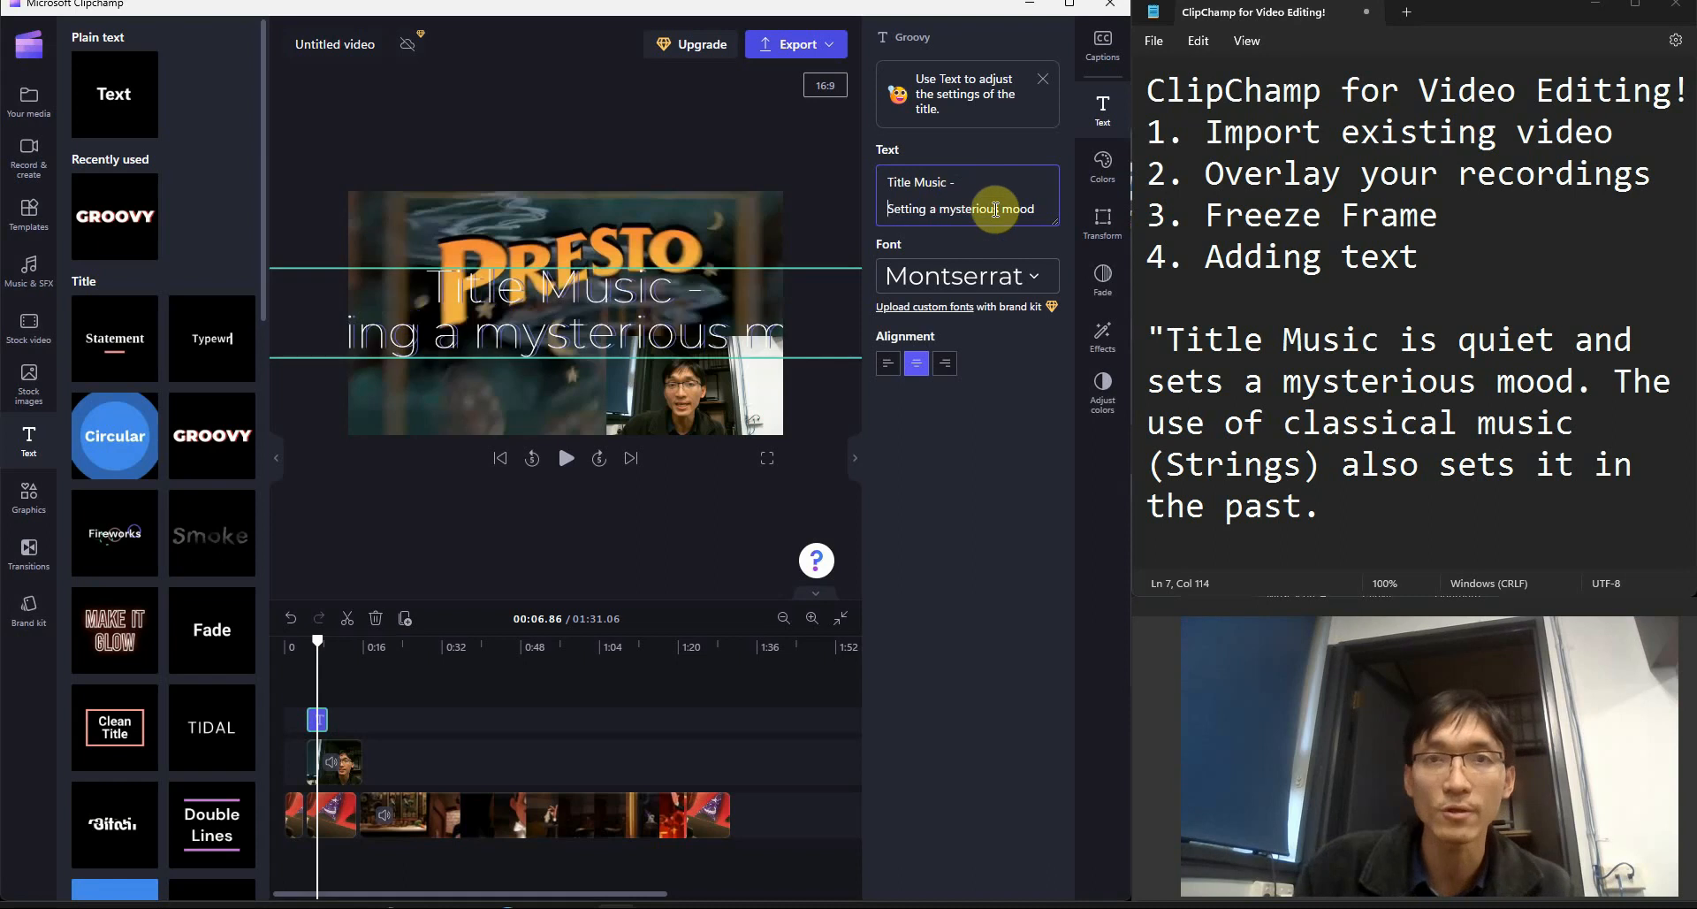
left_click(938, 211)
key("Return")
left_click(570, 322)
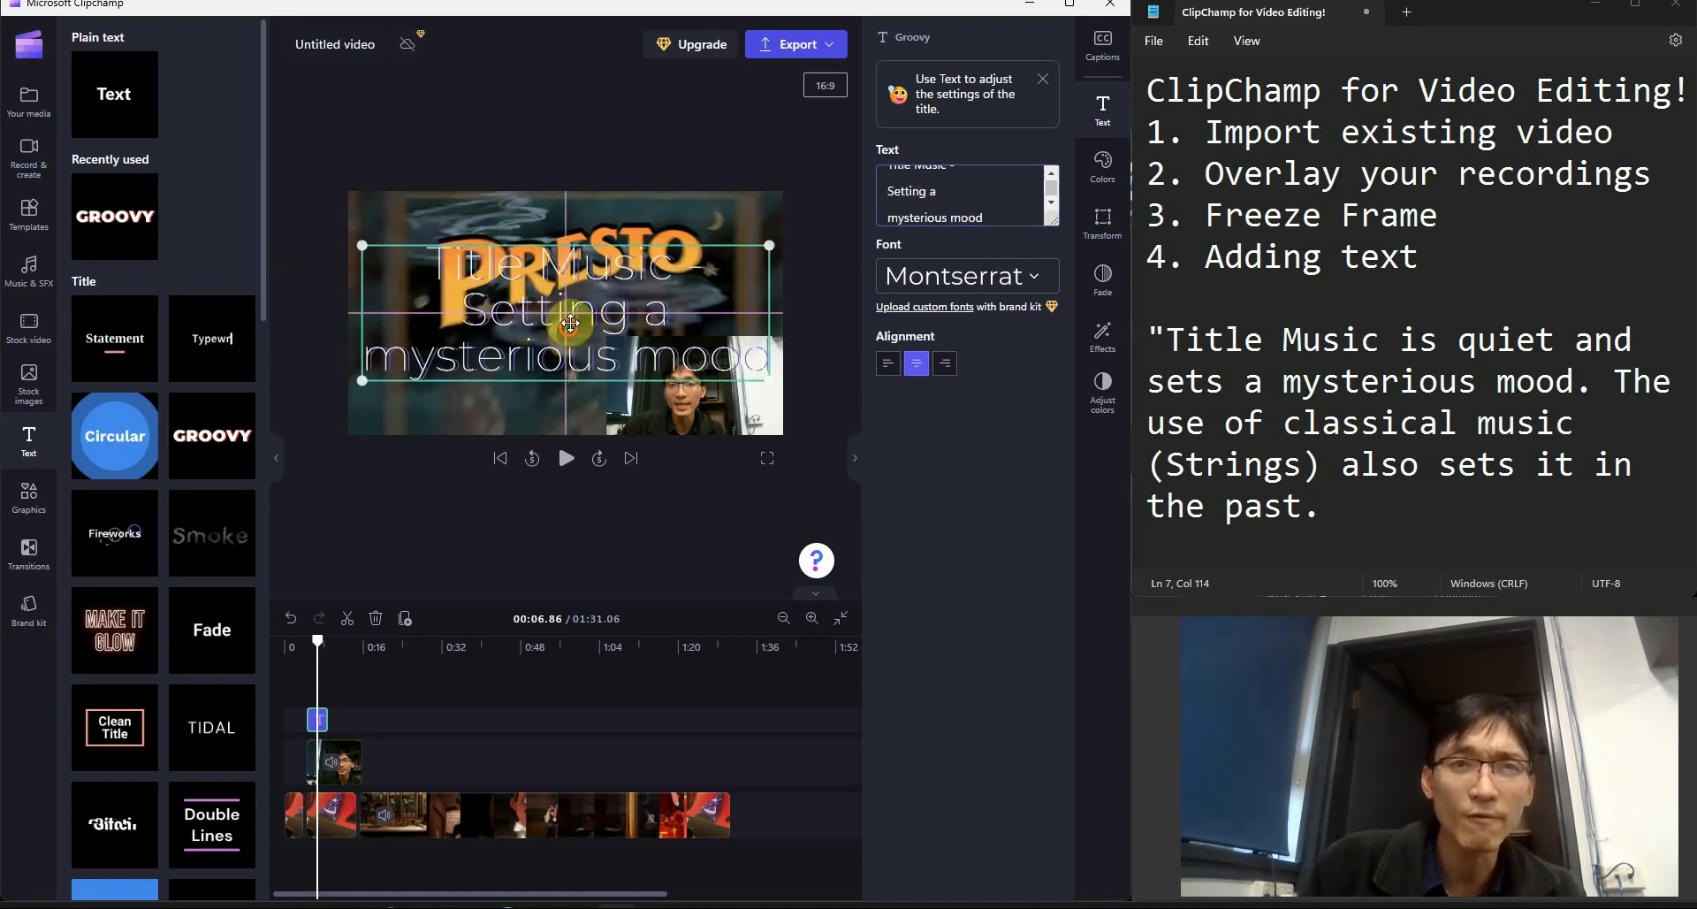
left_click_drag(570, 323, 558, 368)
Play the timeline from the start until the title has appeared over the webcam section.
left_click(311, 637)
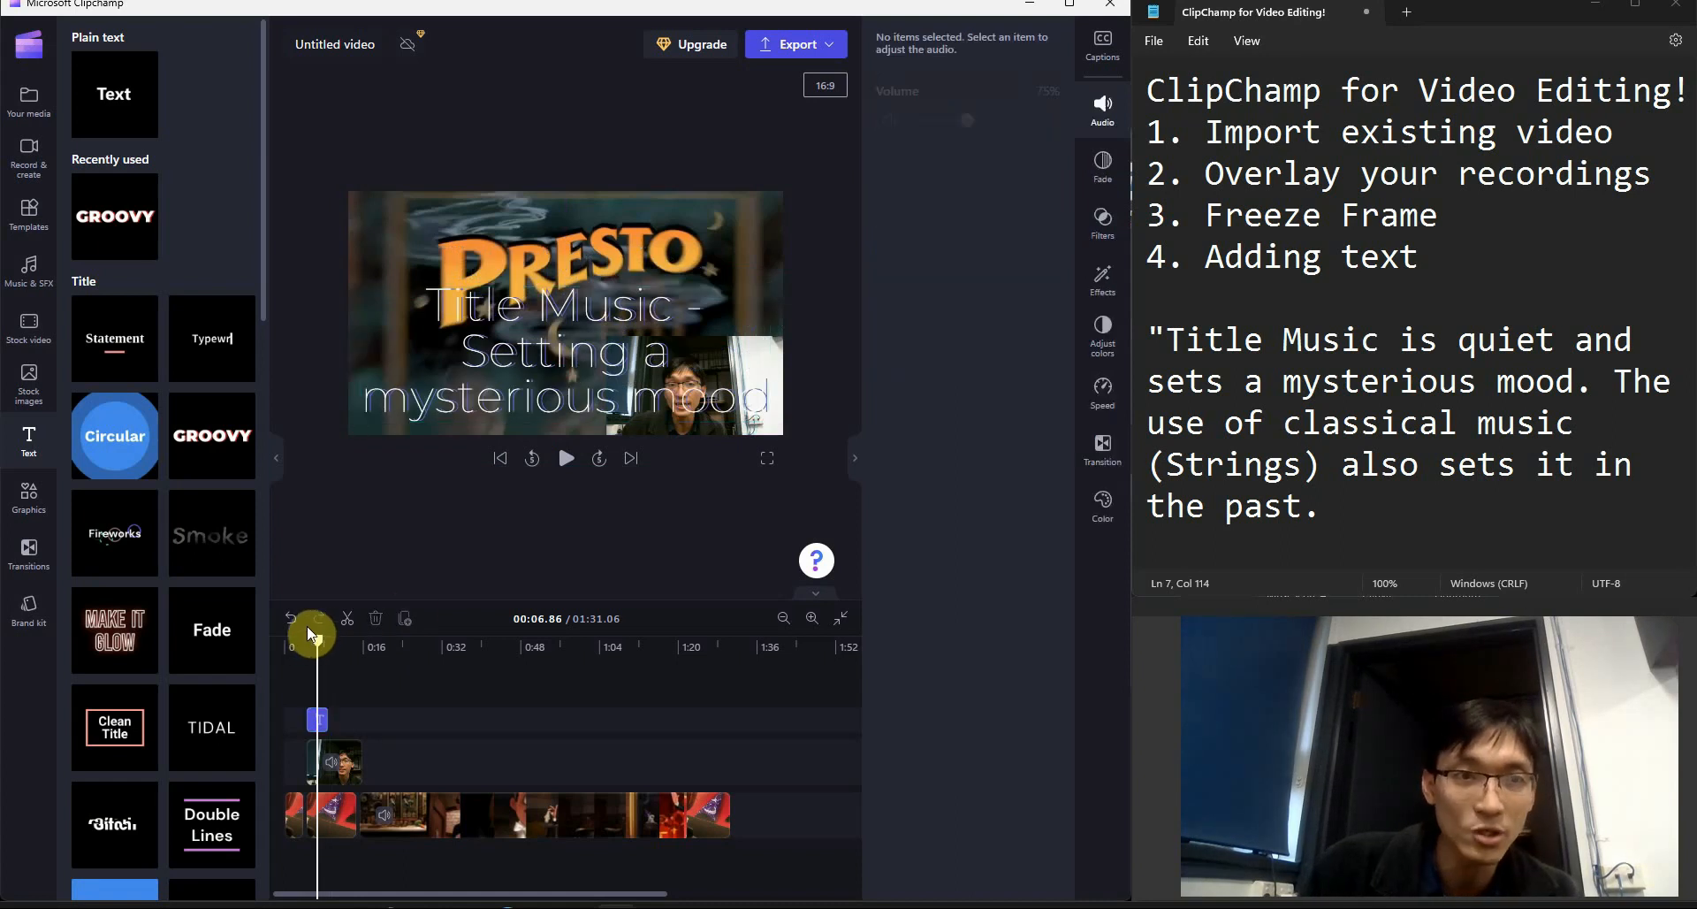
left_click_drag(307, 637, 283, 637)
key("space")
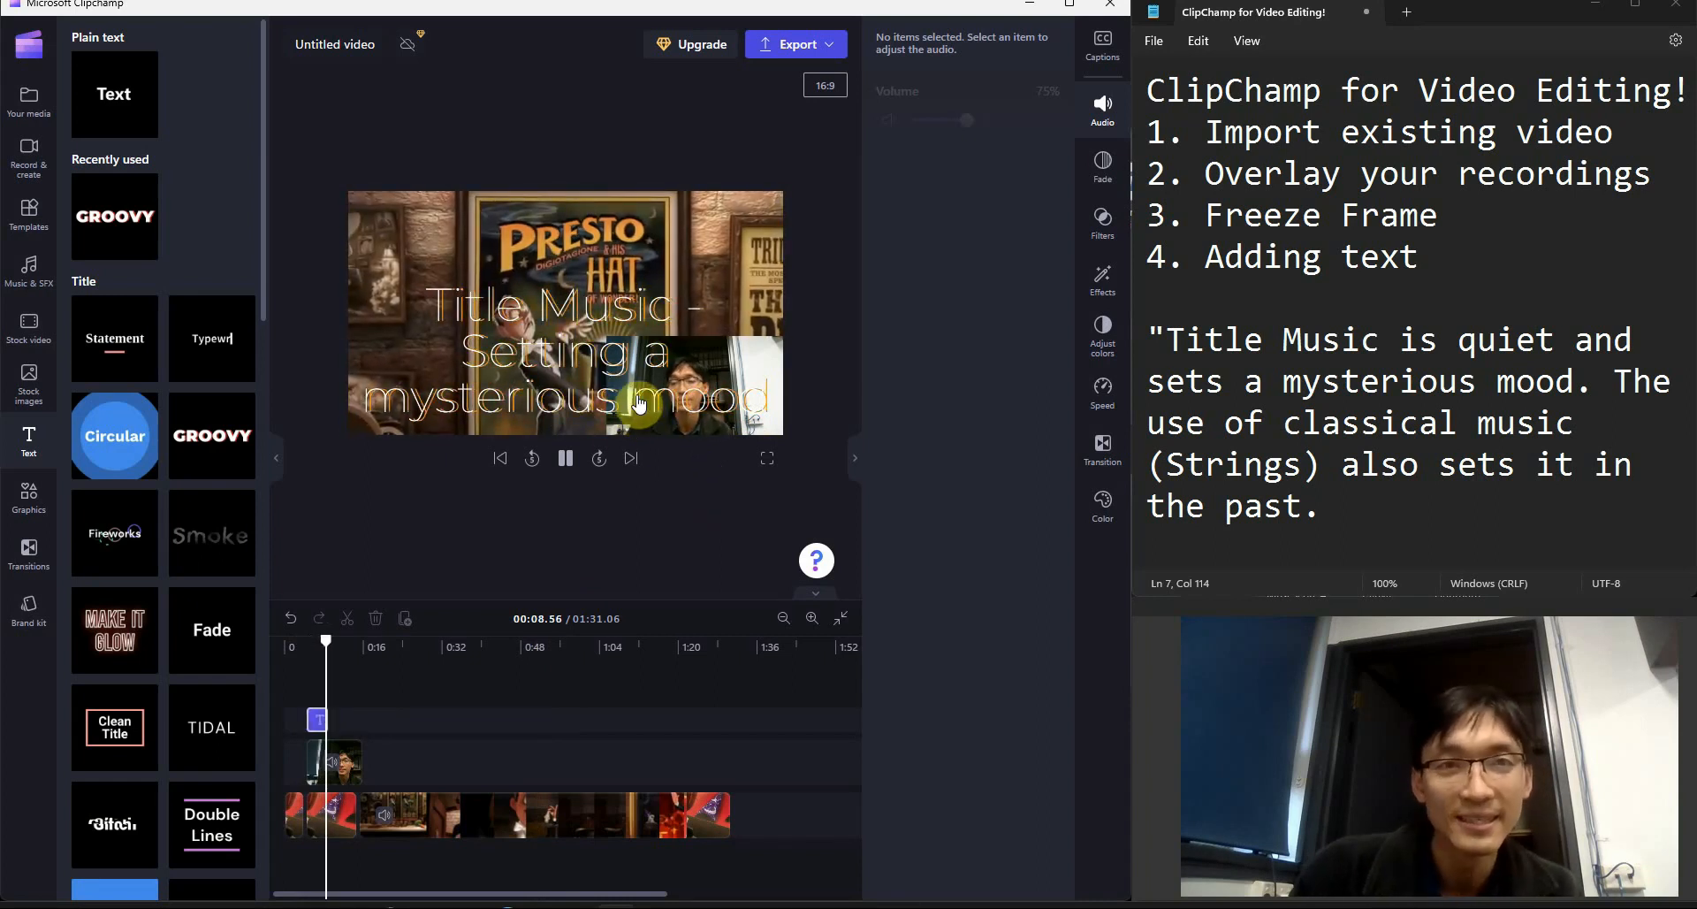
key("space")
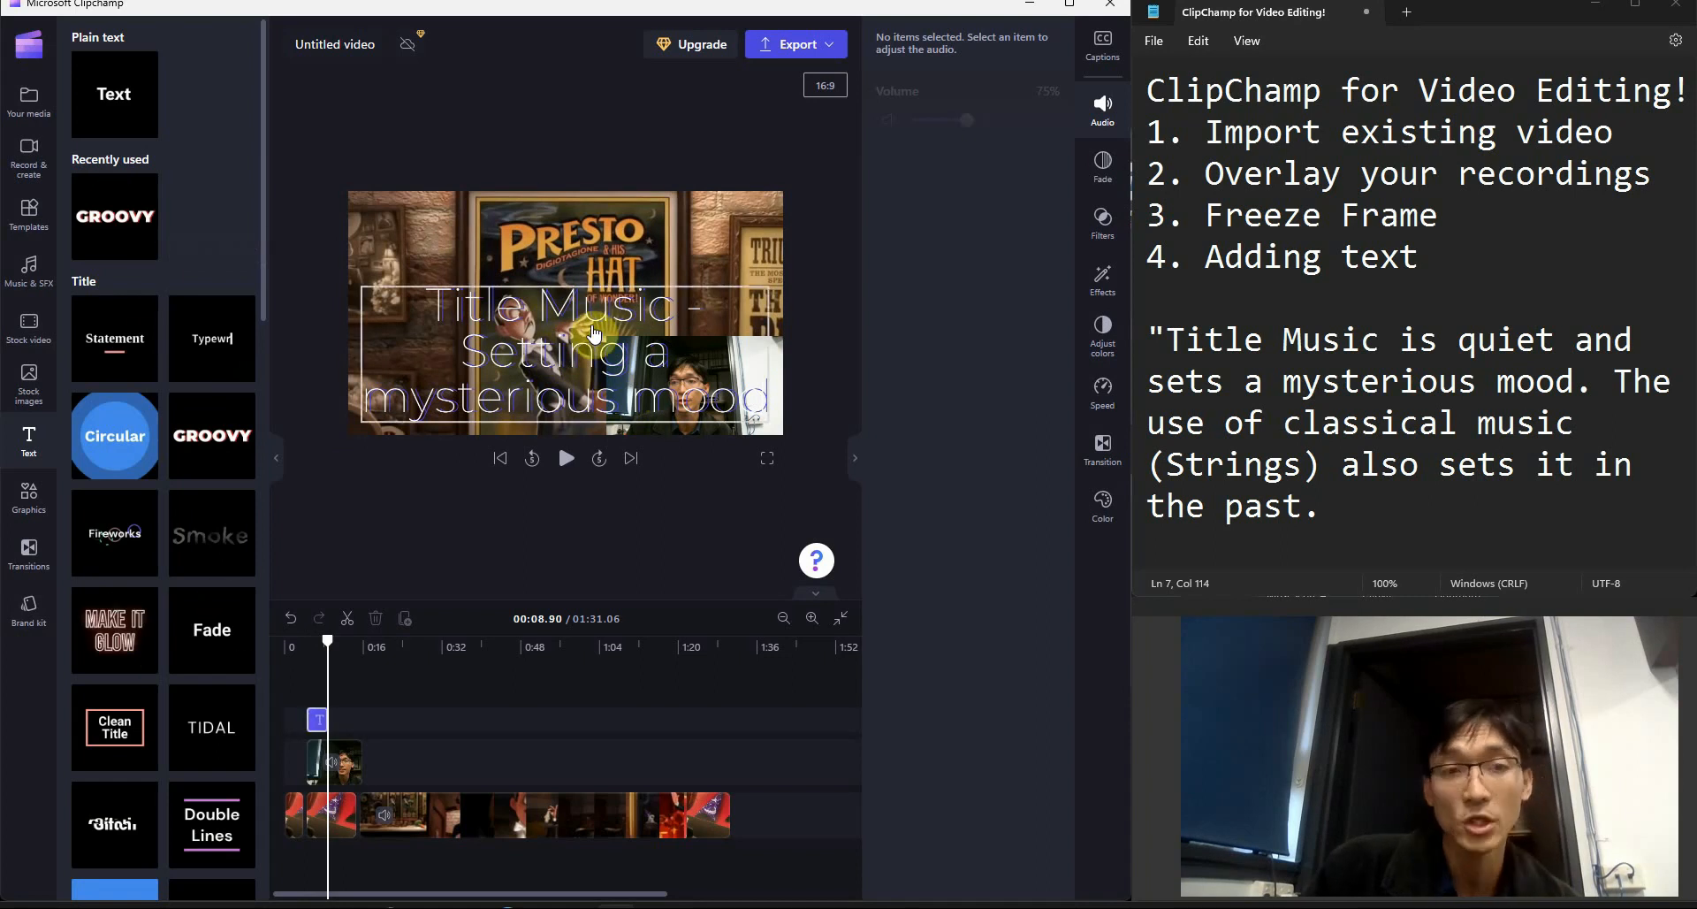
Split the long Presto clip at 00:22.67, with the caged rabbit in view, and shift the remainder about 10 seconds later.
left_click(479, 547)
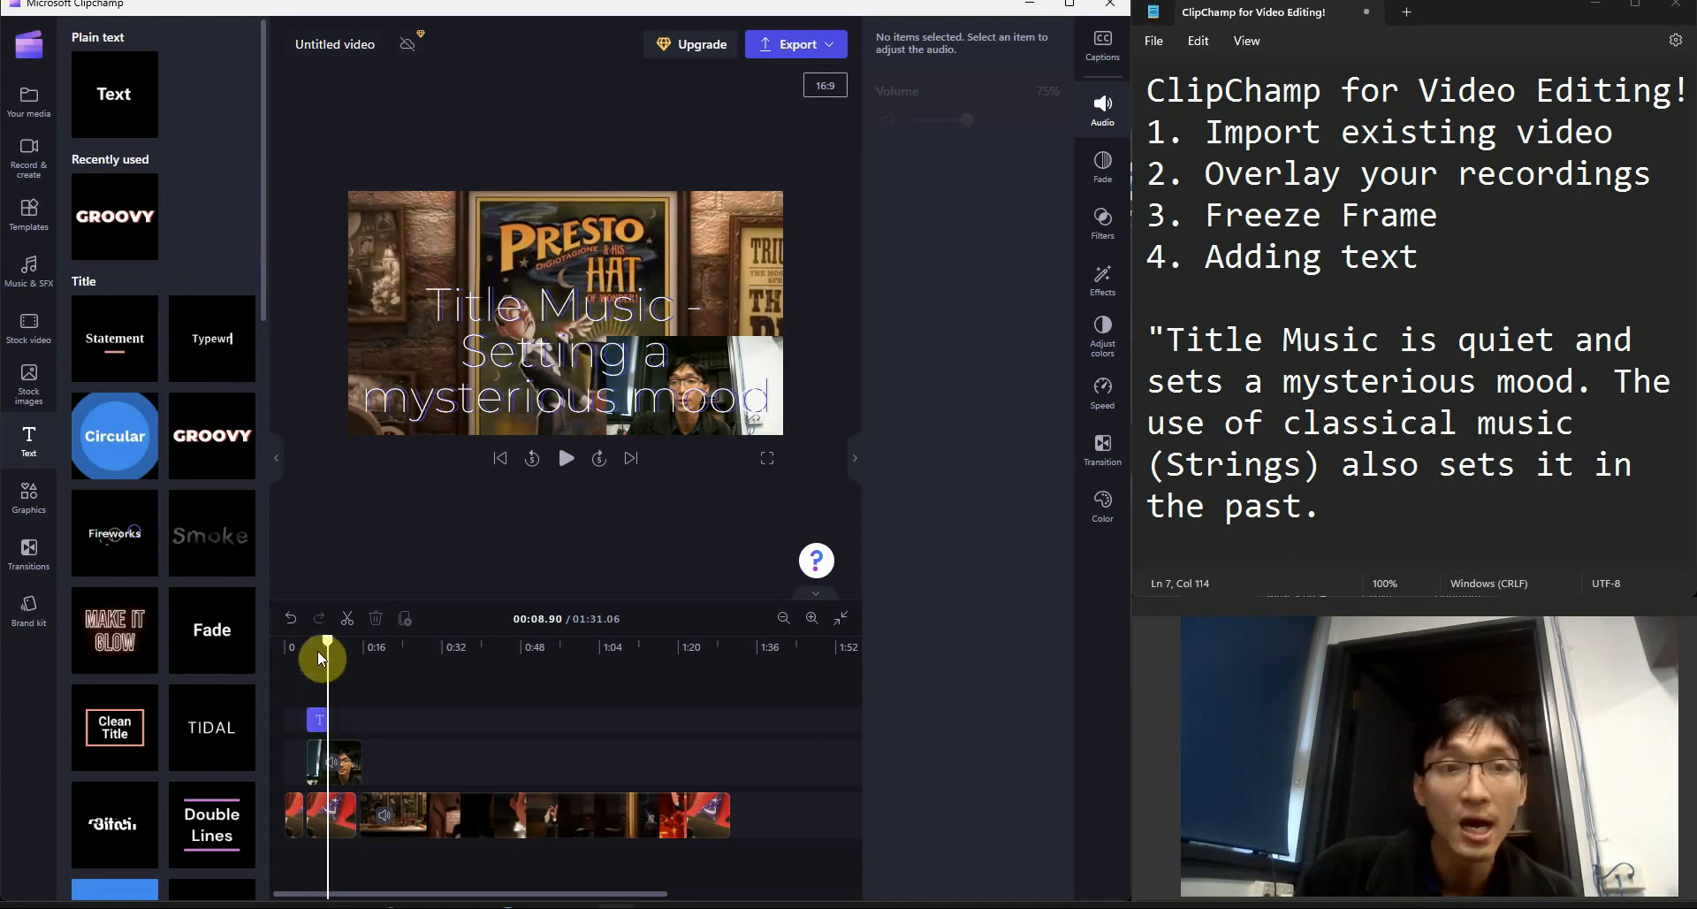
left_click_drag(327, 644, 350, 637)
key("space")
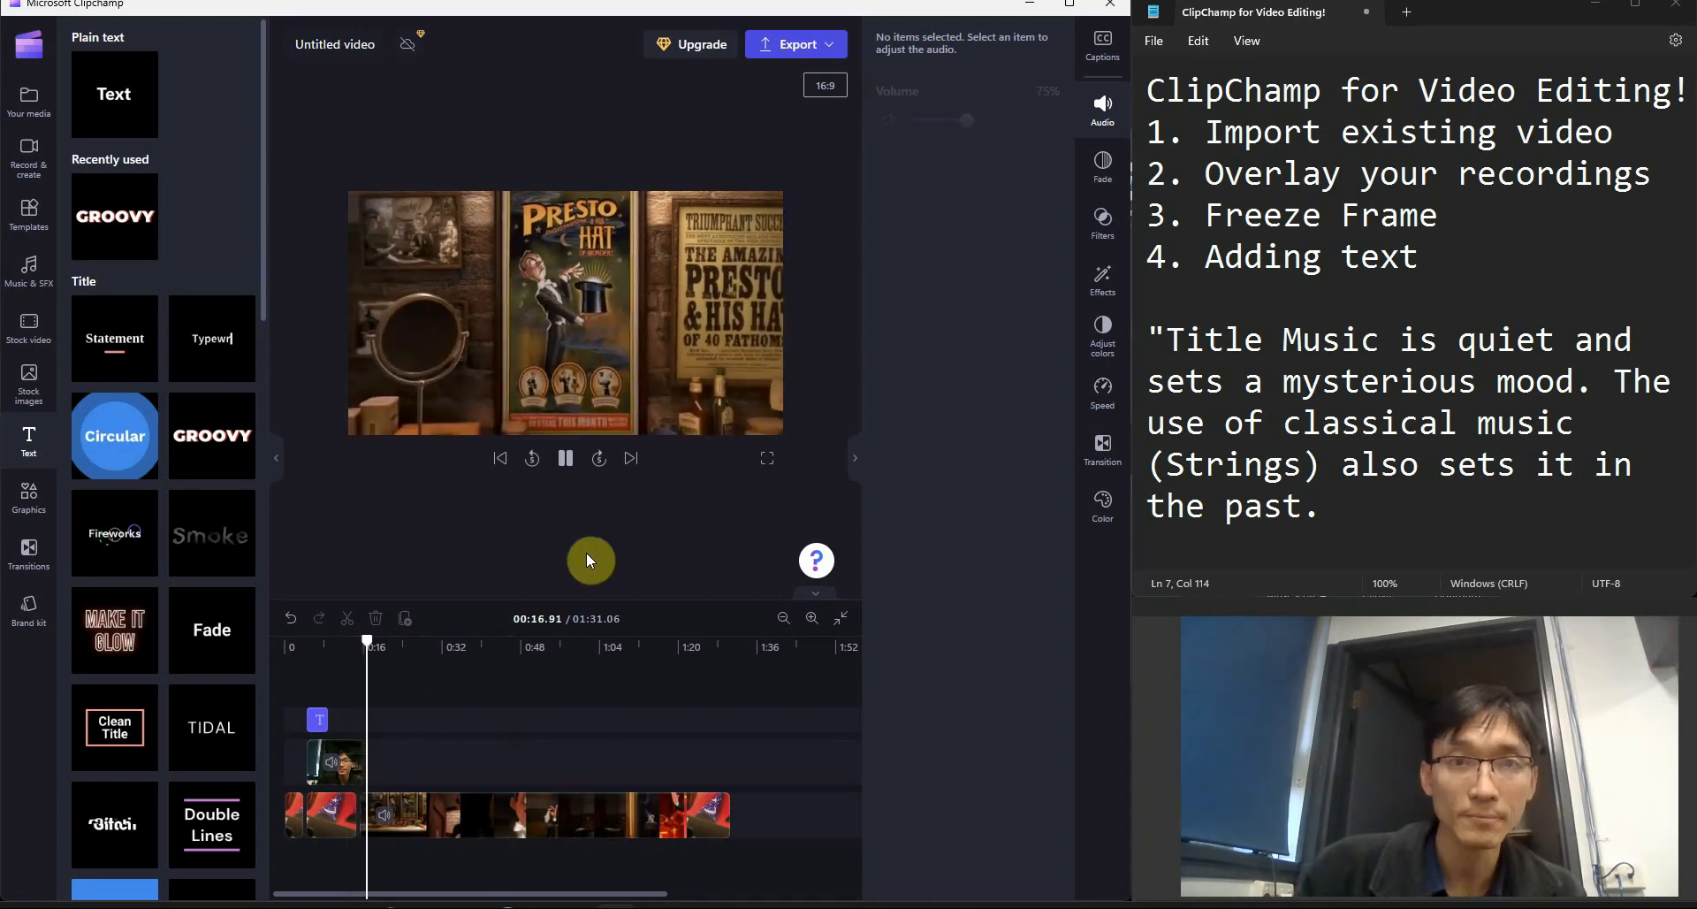
left_click(629, 392)
left_click(579, 351)
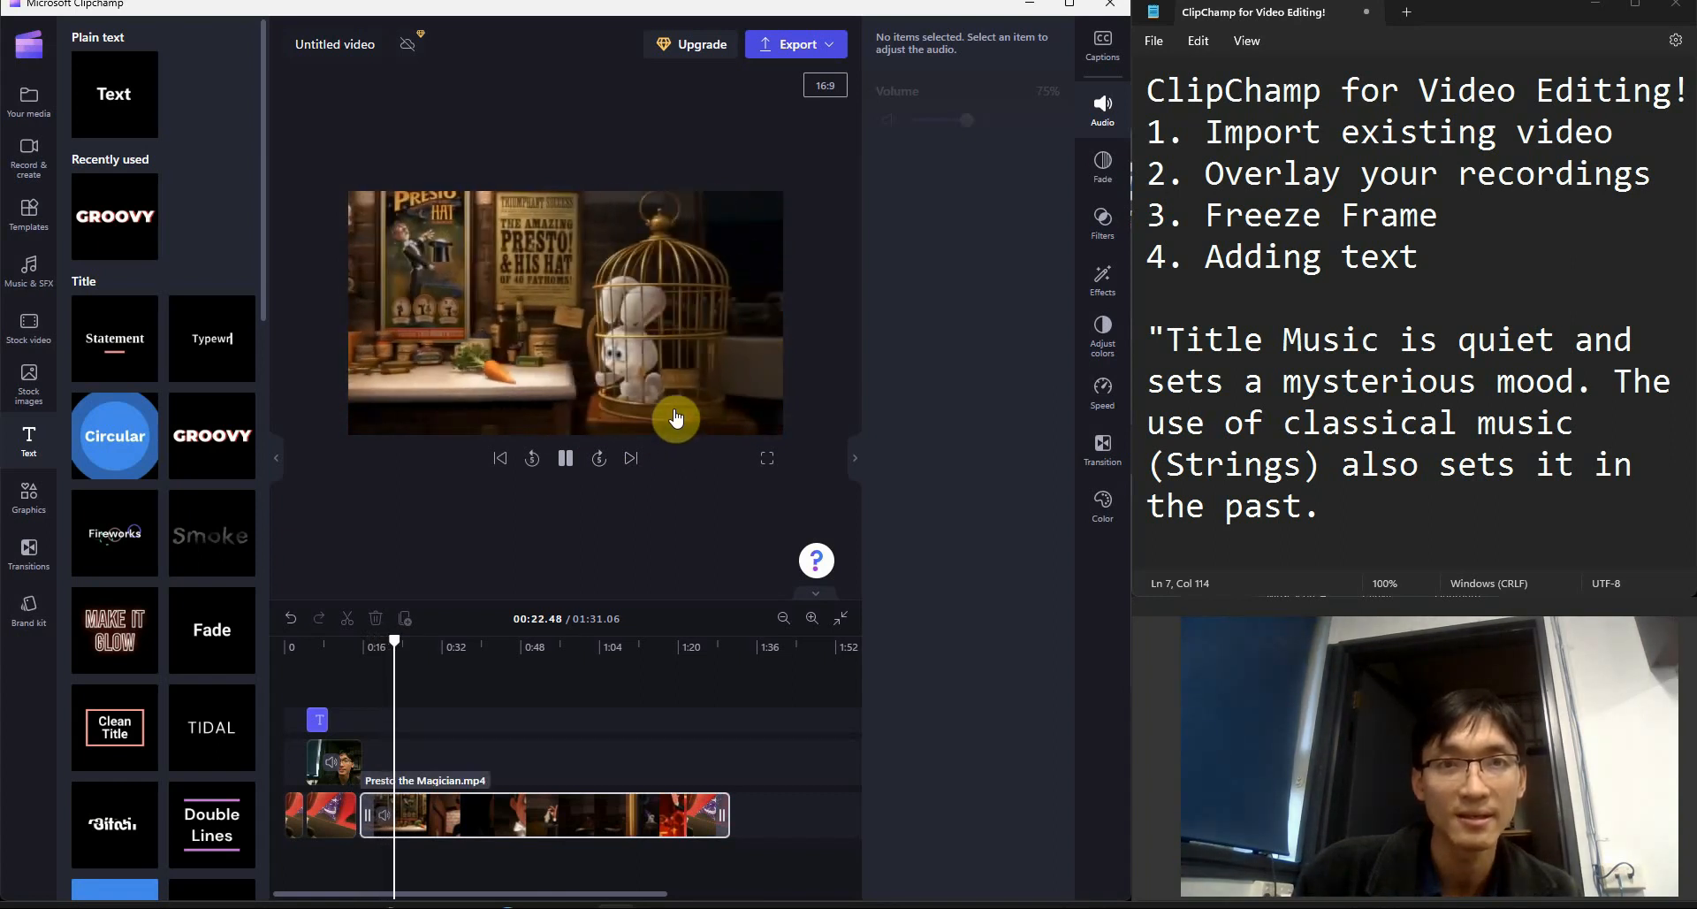
left_click(675, 435)
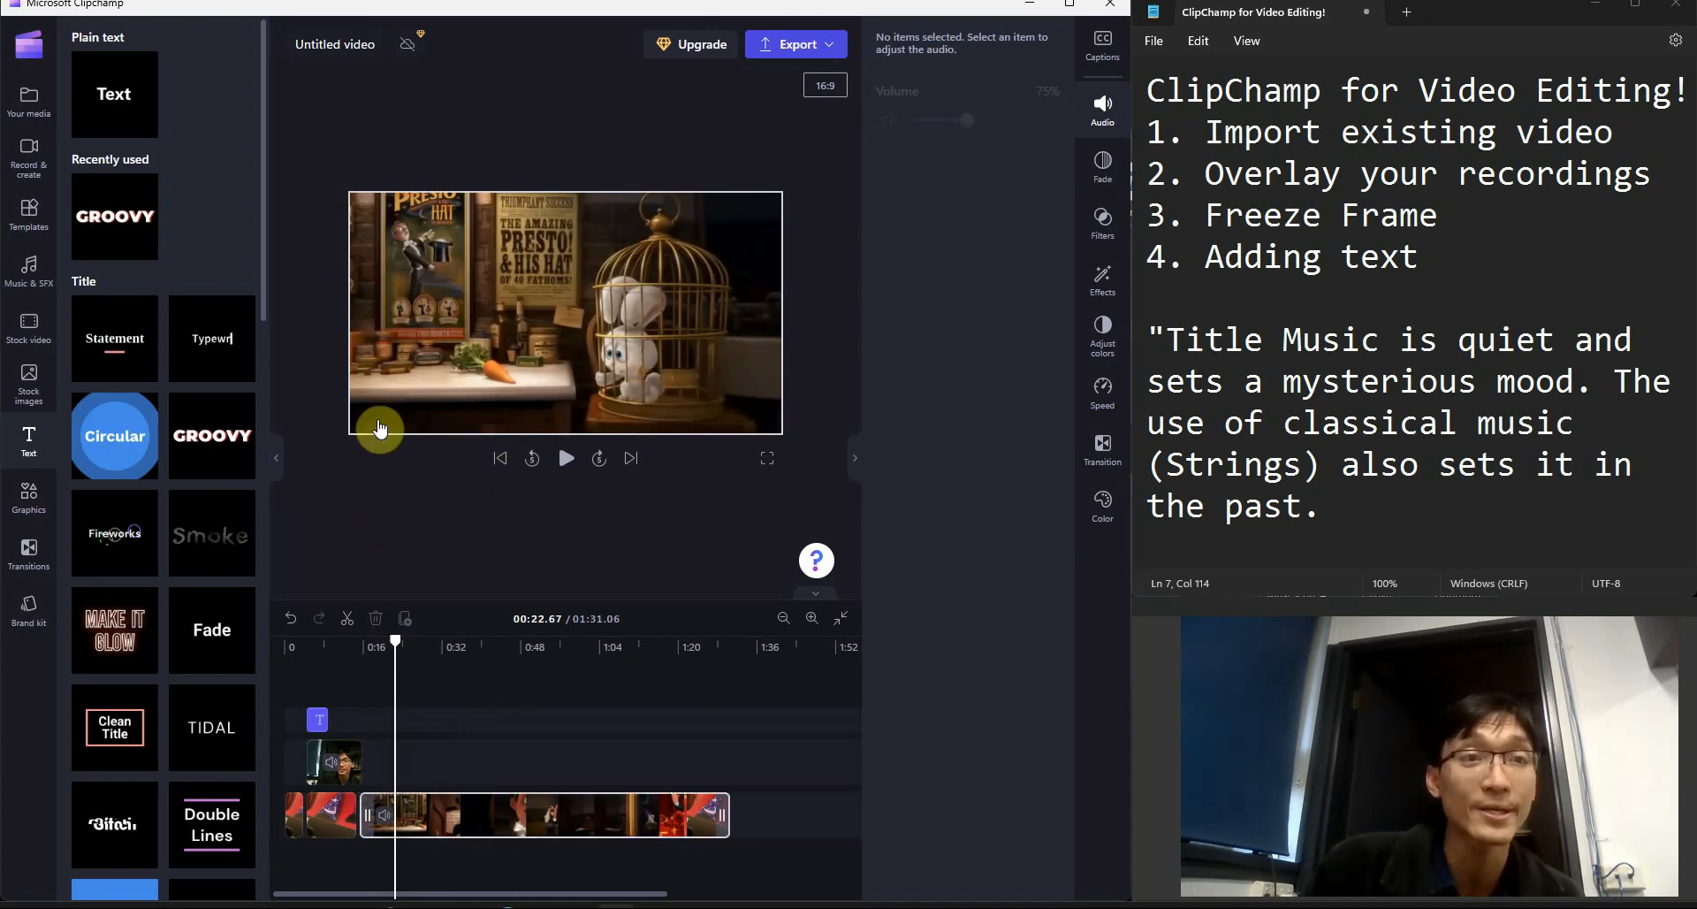
left_click(425, 809)
key("s")
left_click_drag(421, 822, 472, 823)
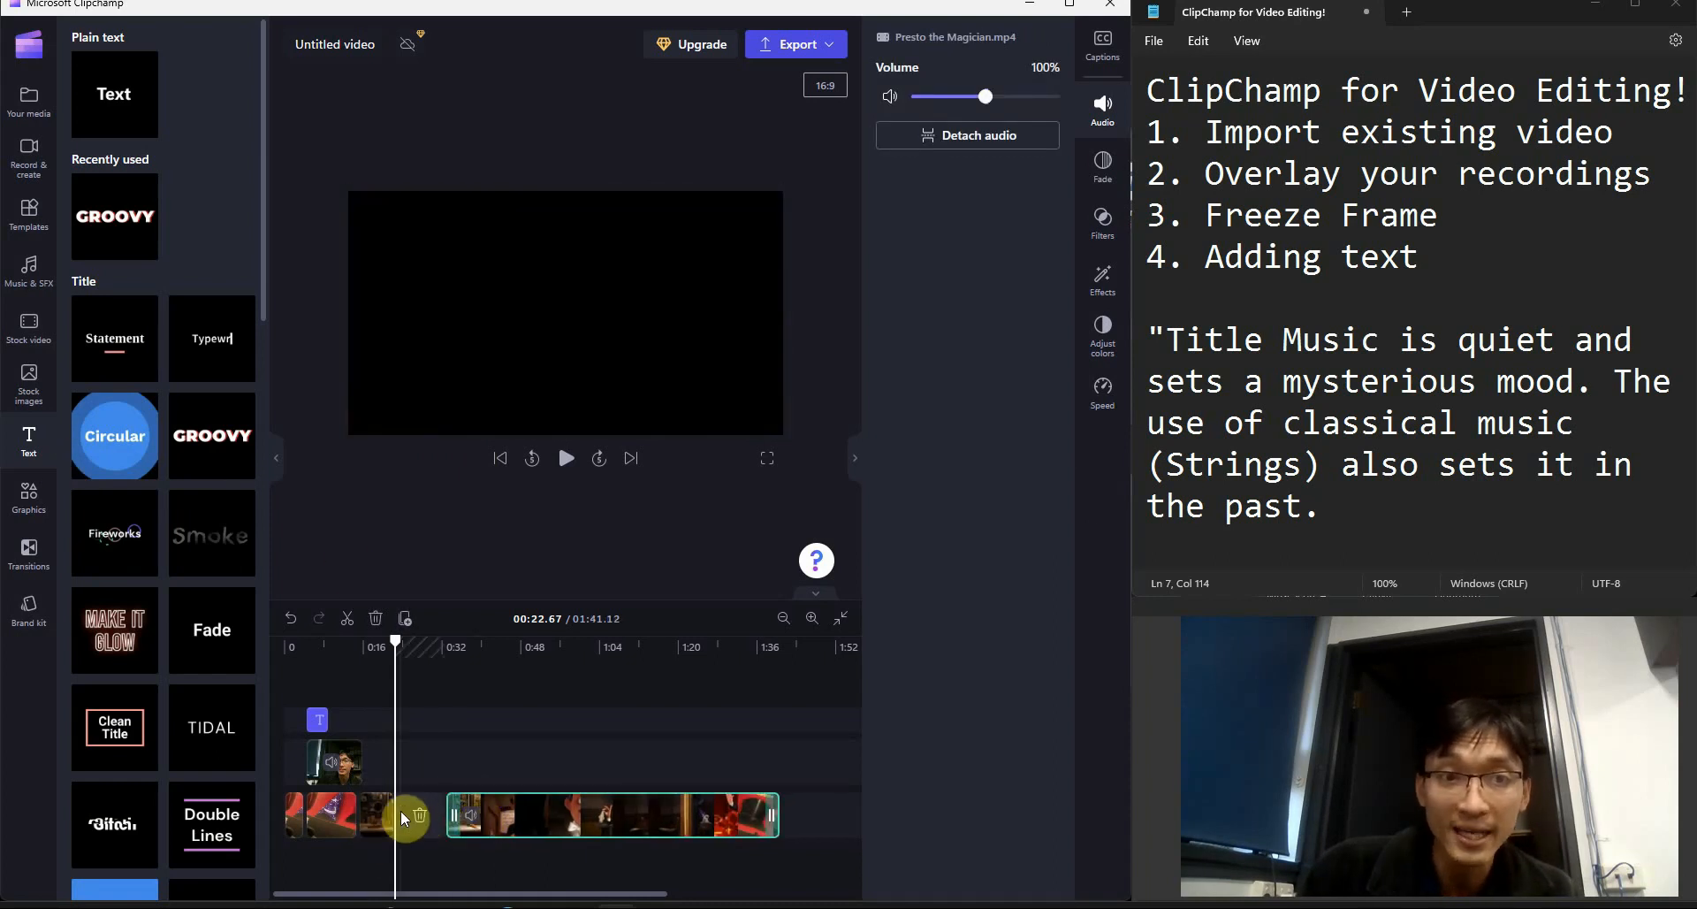
Split the short clip before the gap at 00:19.21 and place a duplicate of its second part directly after it.
left_click(383, 821)
left_click_drag(384, 633, 368, 636)
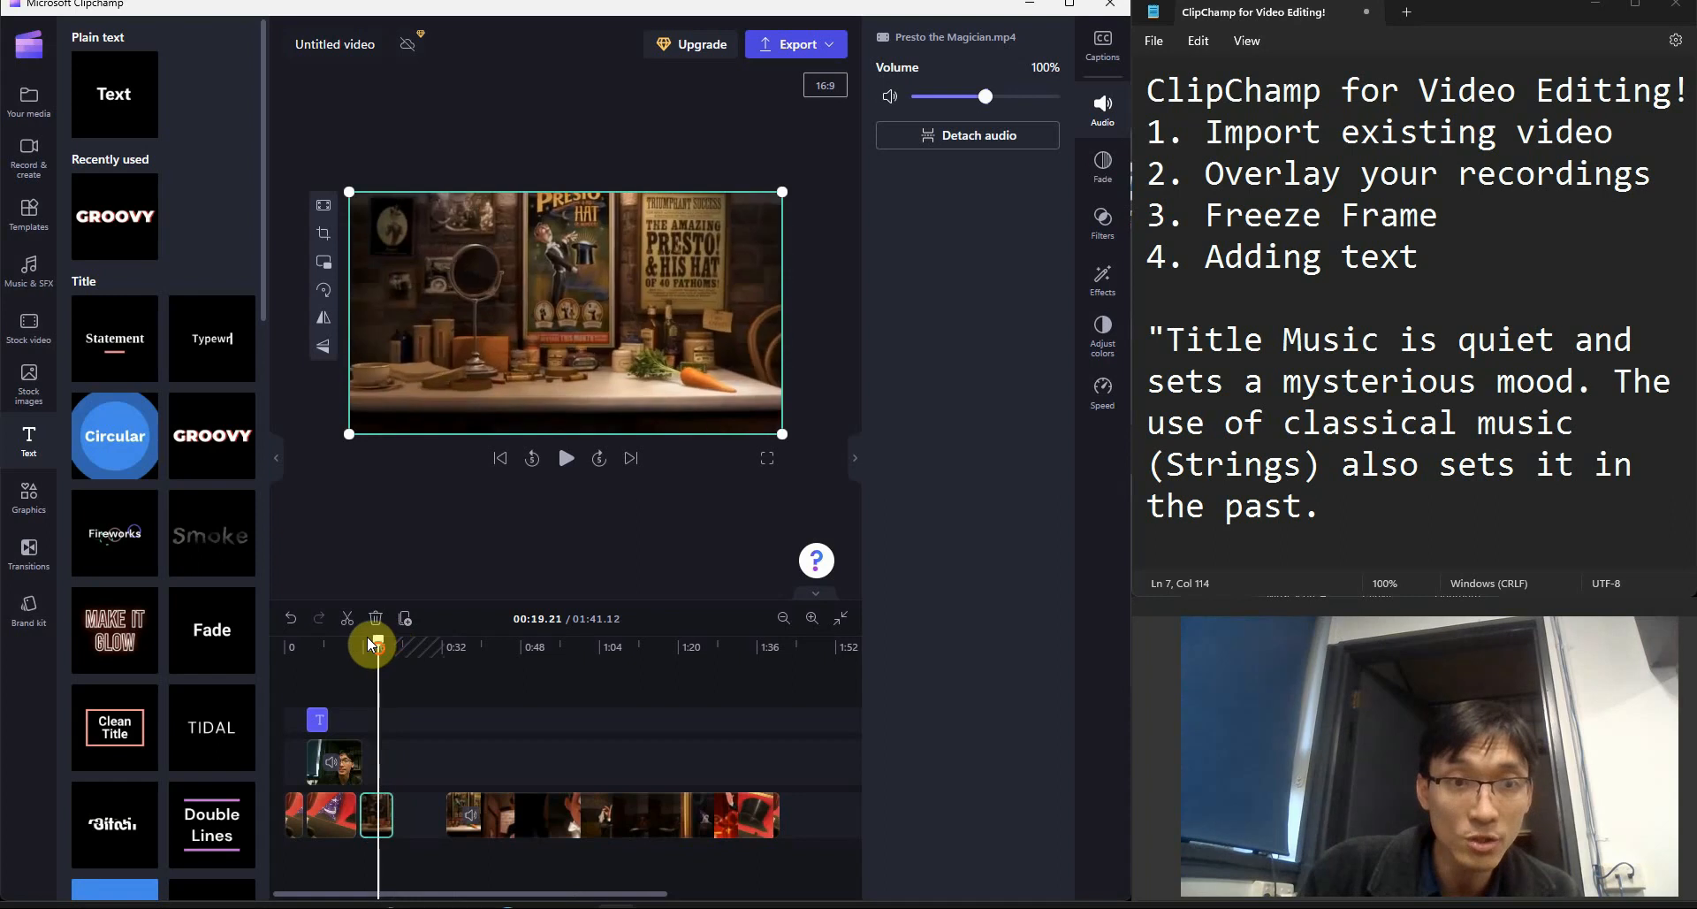
key("s")
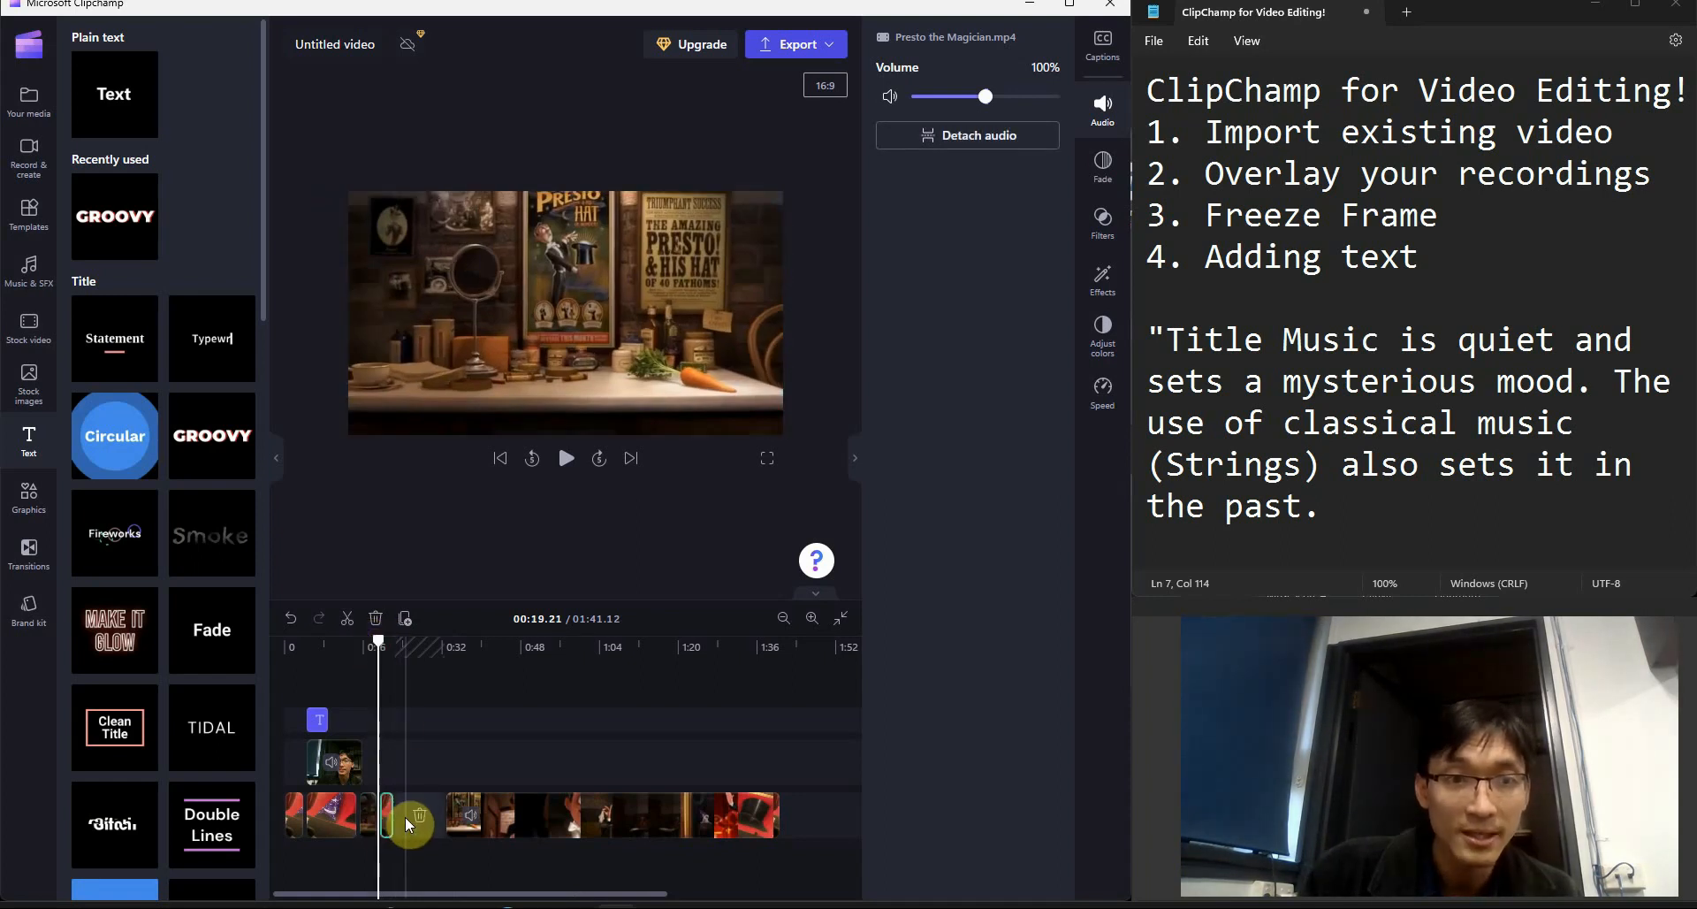
left_click_drag(405, 814, 404, 809)
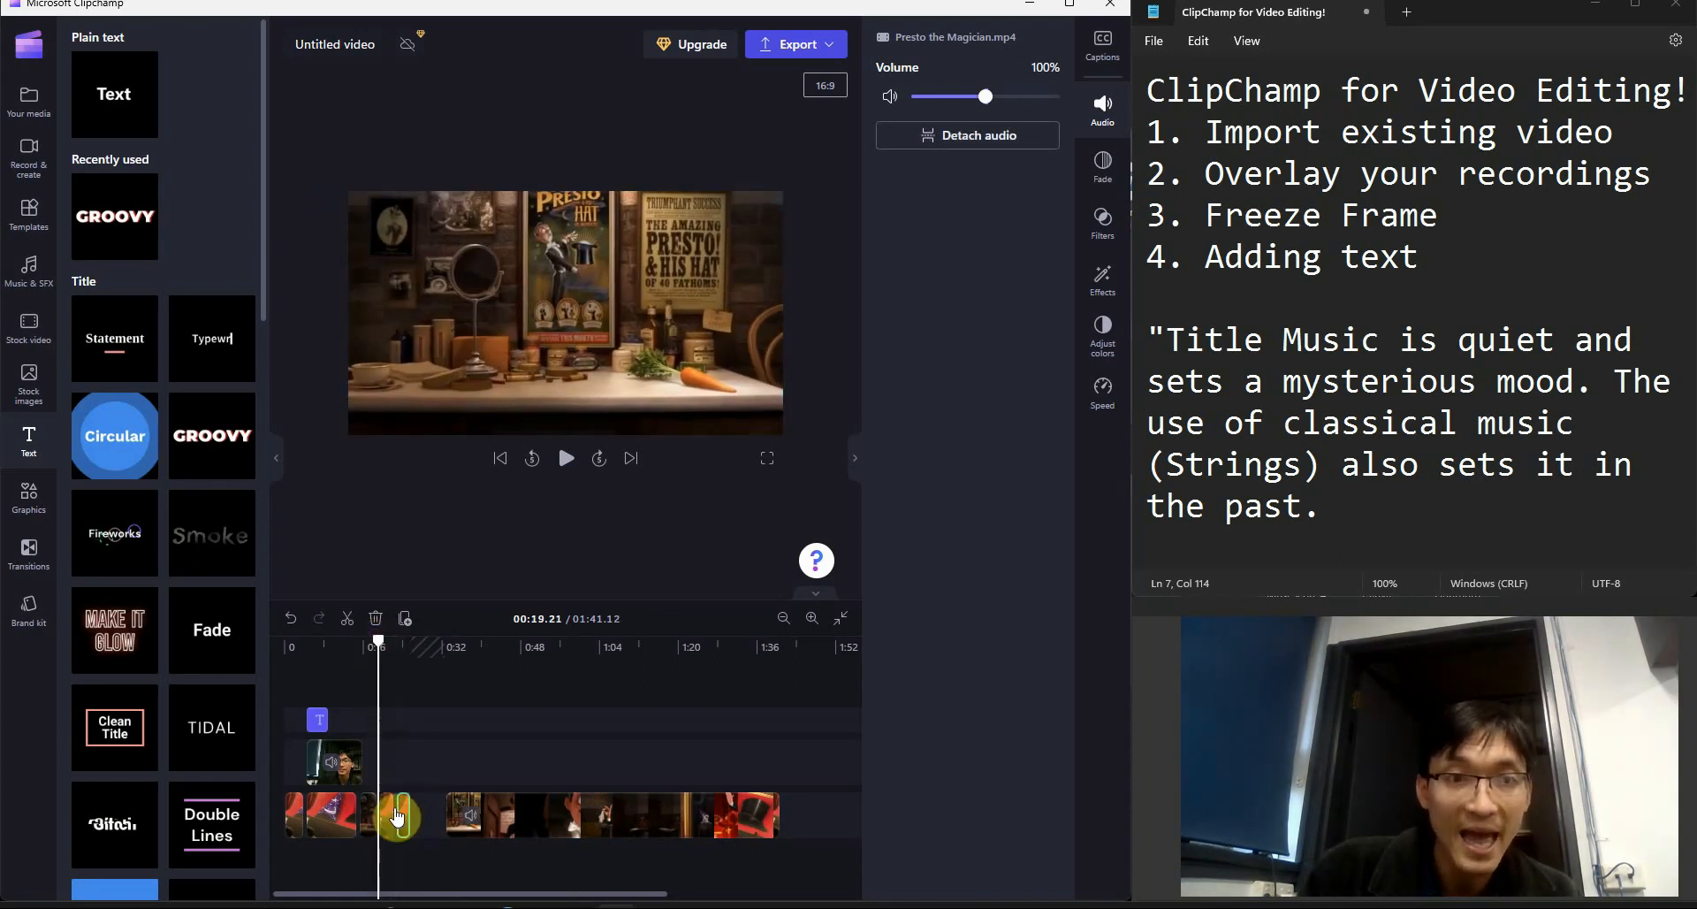
Slow the duplicated table-scene clip to a speed of 0.2 and play it back from its start.
left_click(1102, 393)
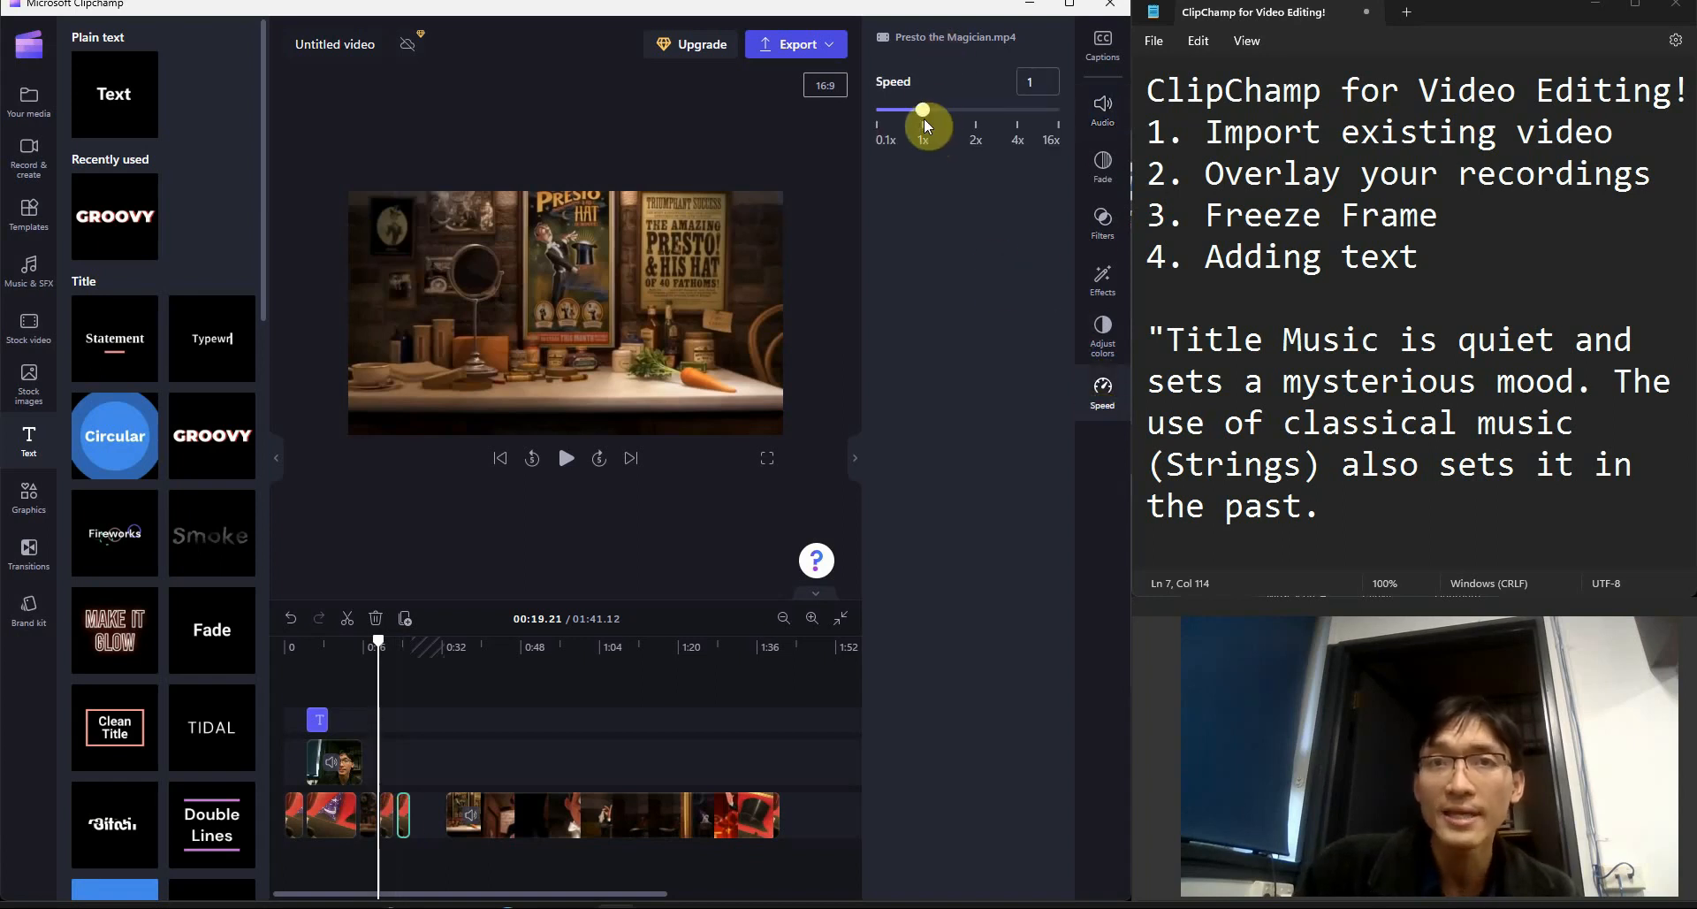
left_click_drag(889, 104, 877, 106)
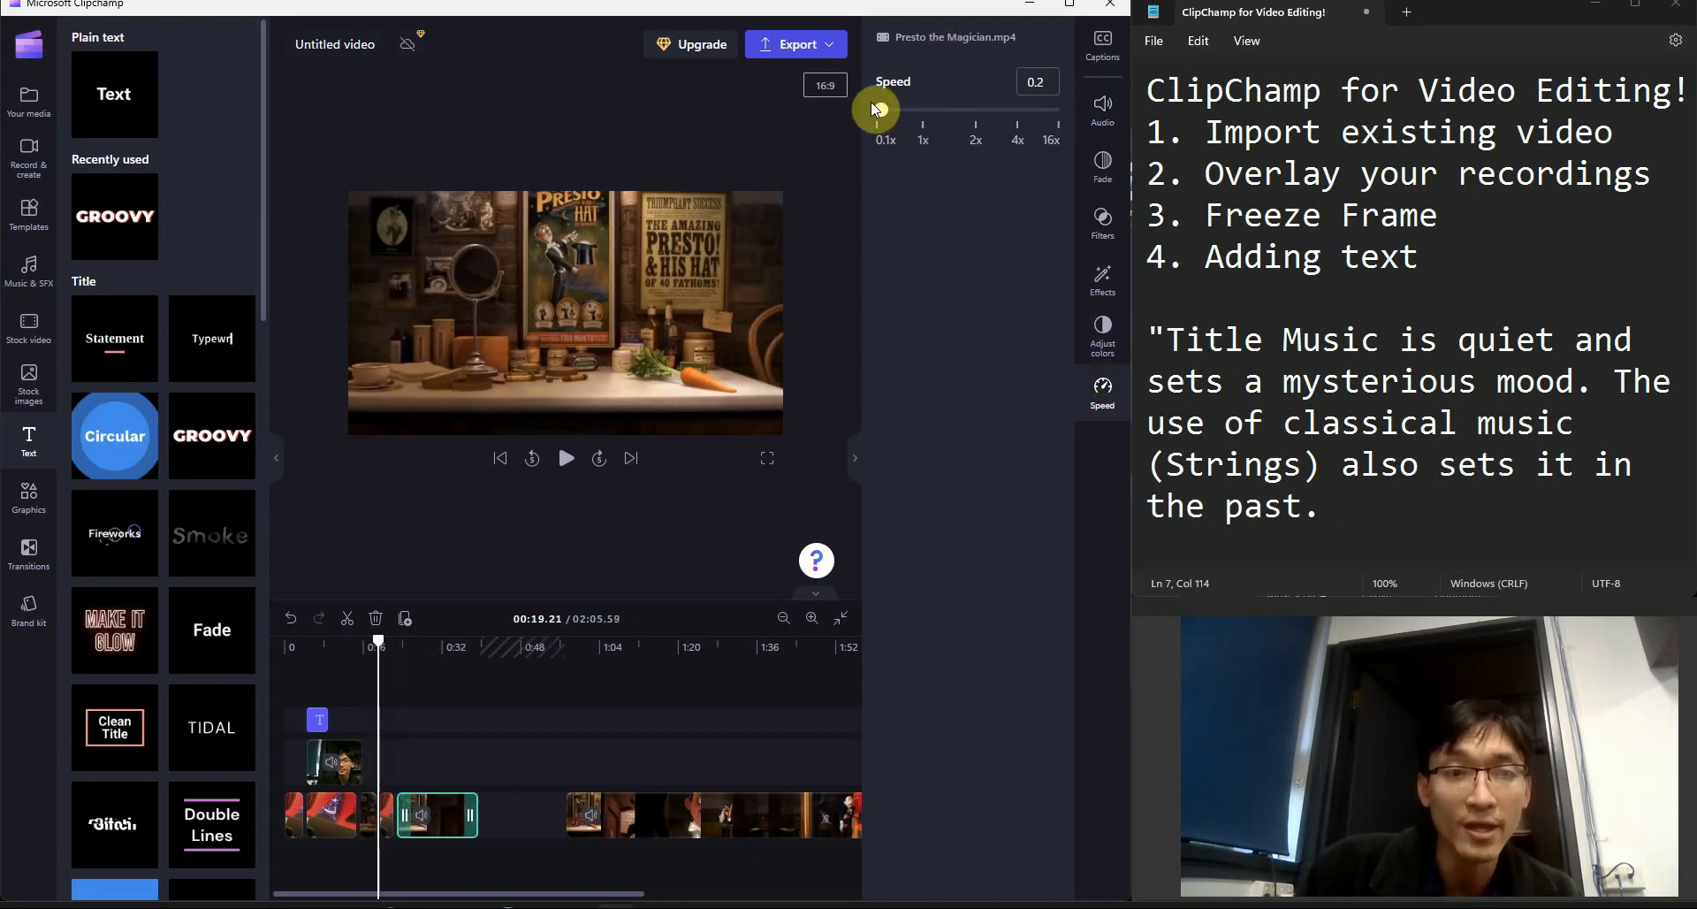
left_click_drag(378, 640, 394, 633)
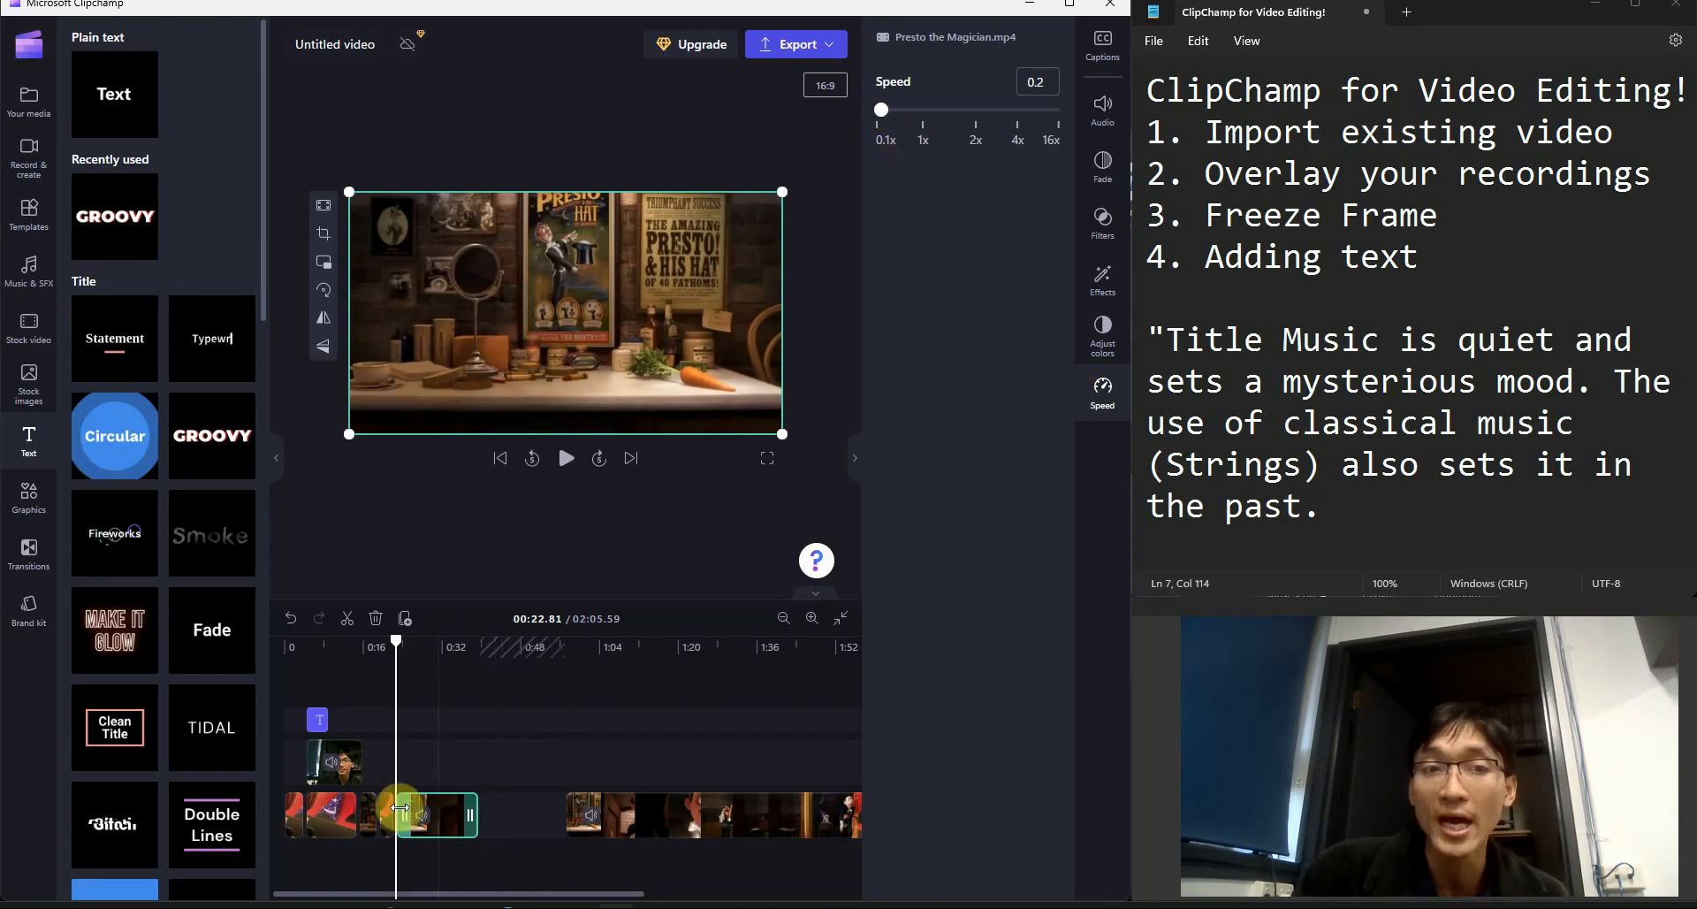
left_click(429, 751)
key("space")
left_click(576, 345)
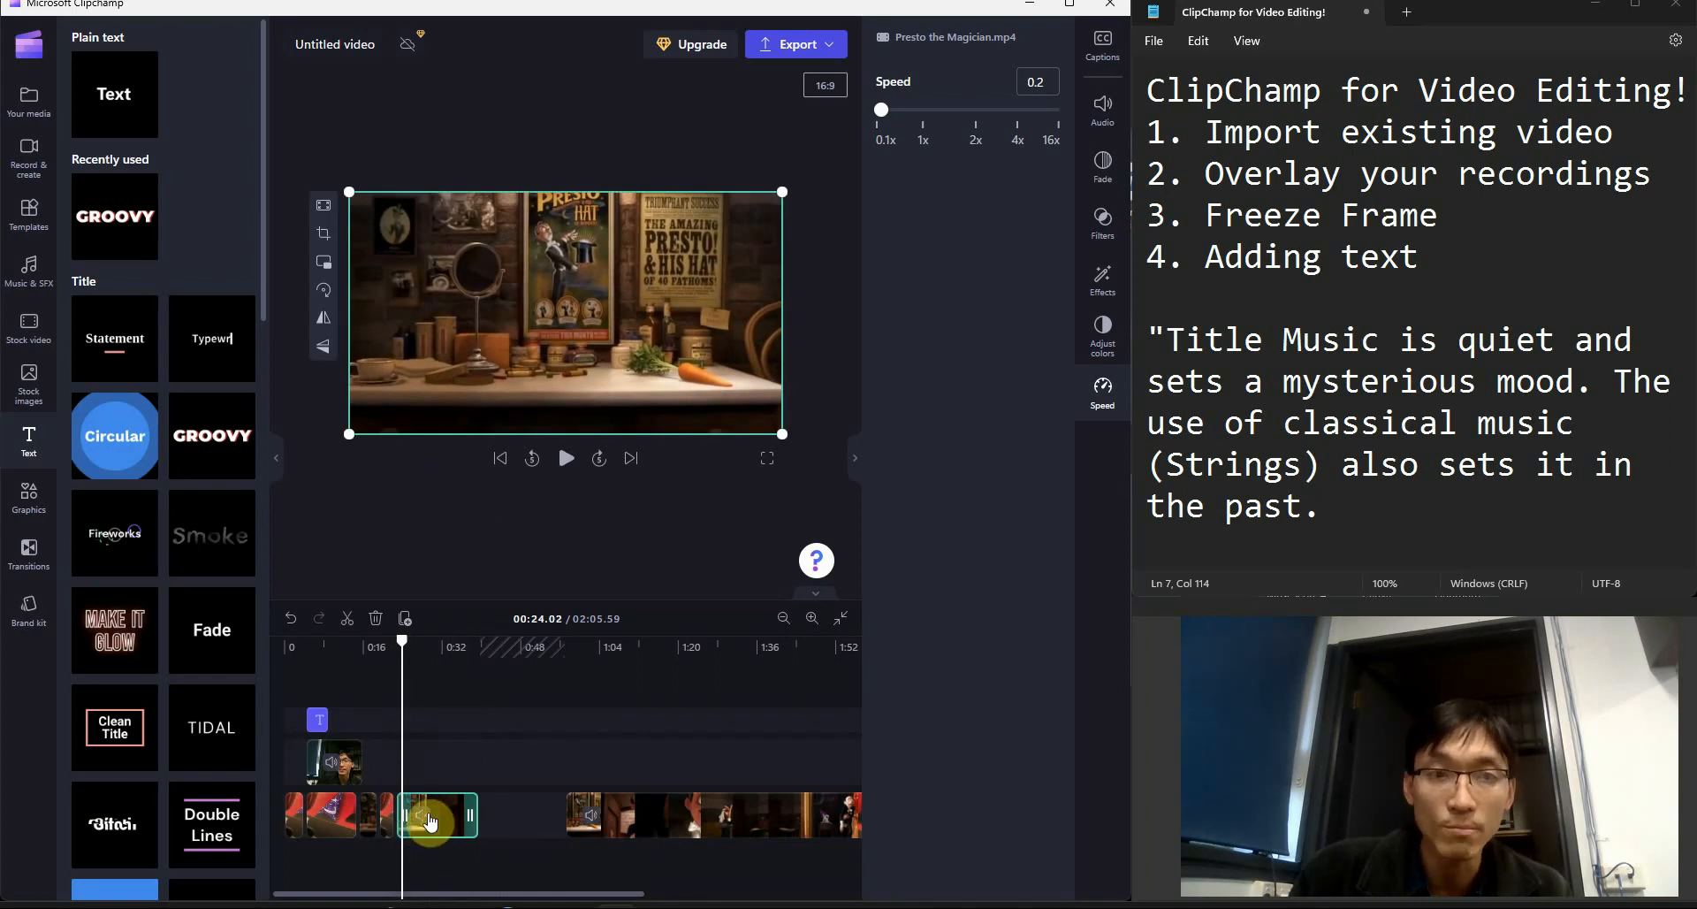
key("space")
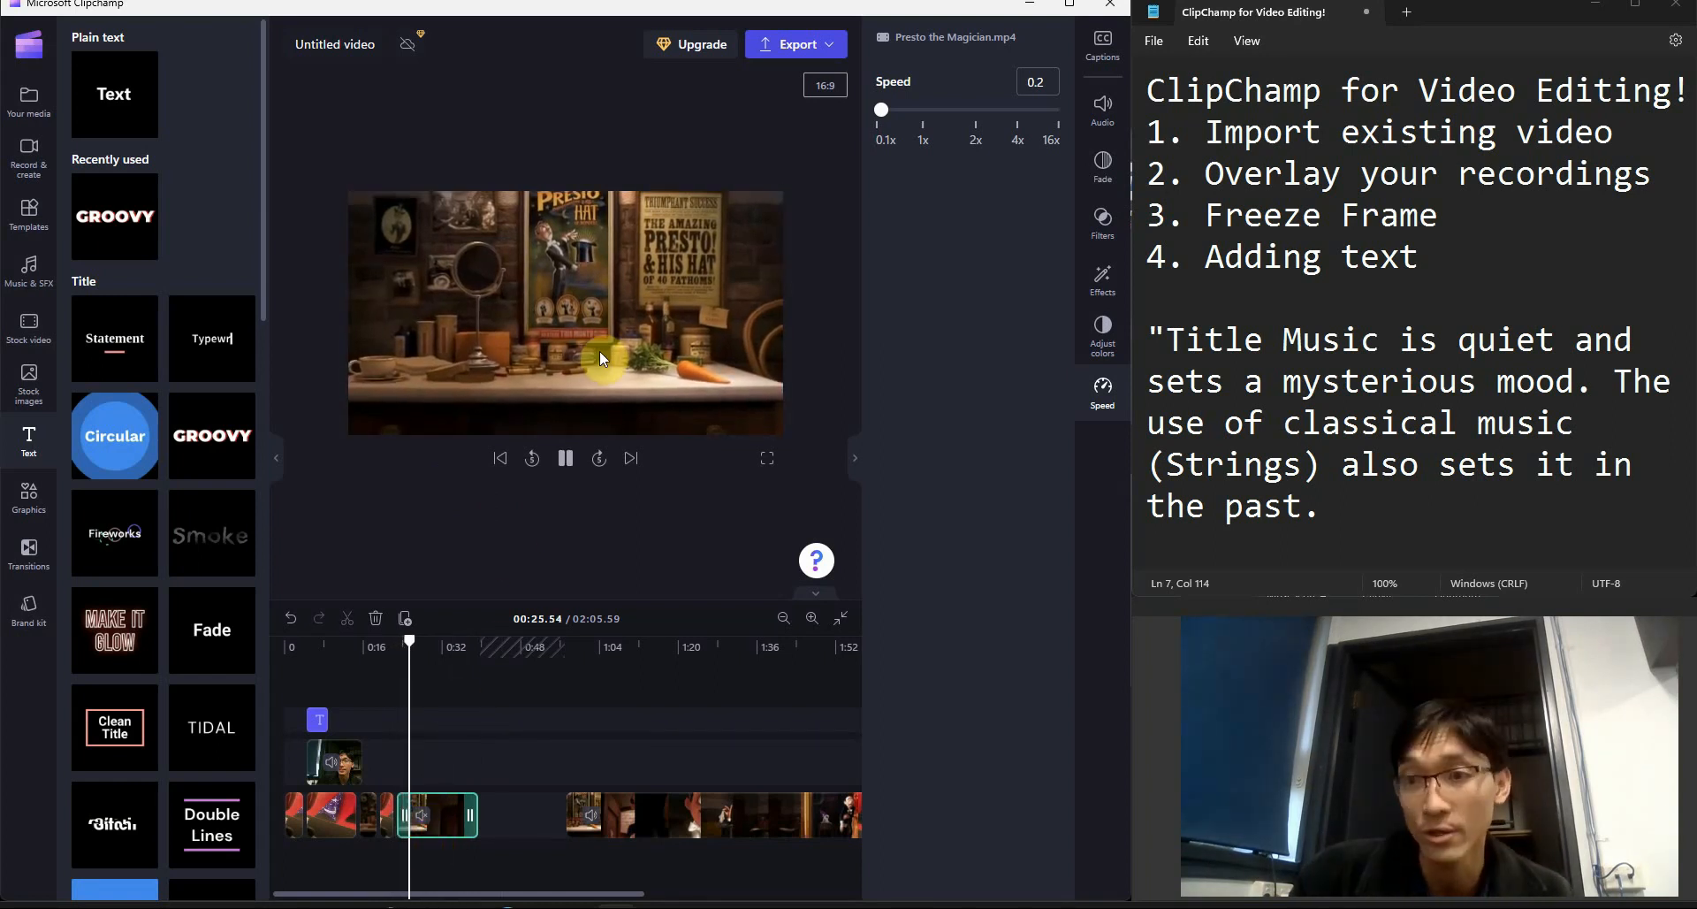
left_click(599, 351)
Record a second webcam commentary of about 11 seconds and save it into the project.
left_click(396, 641)
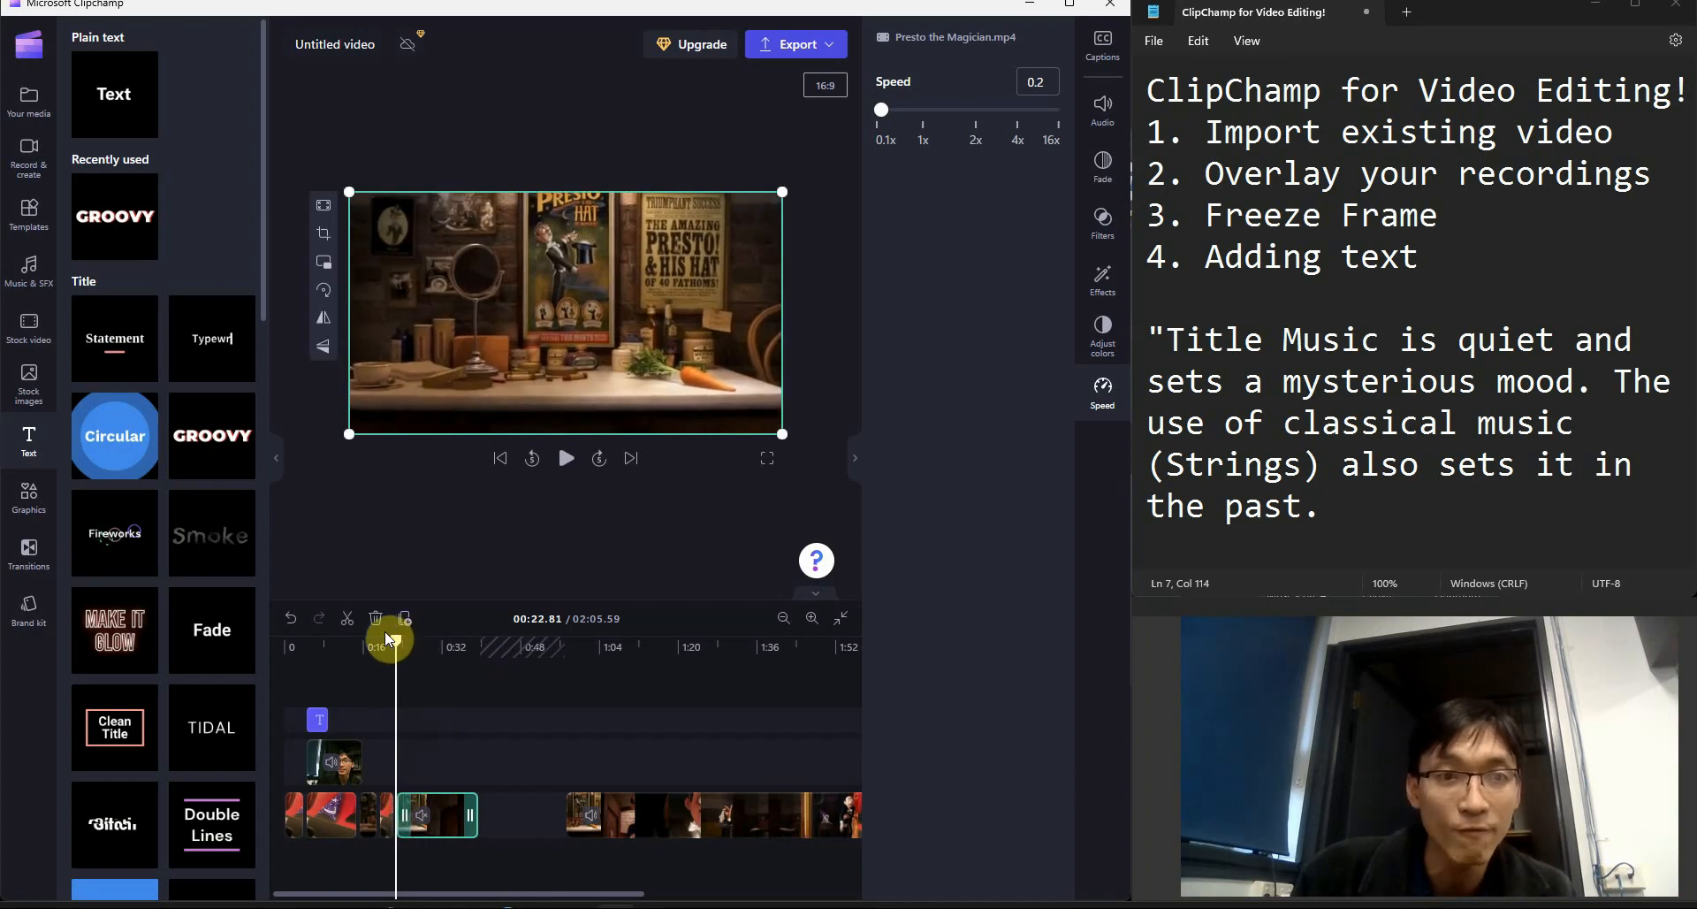
left_click(28, 155)
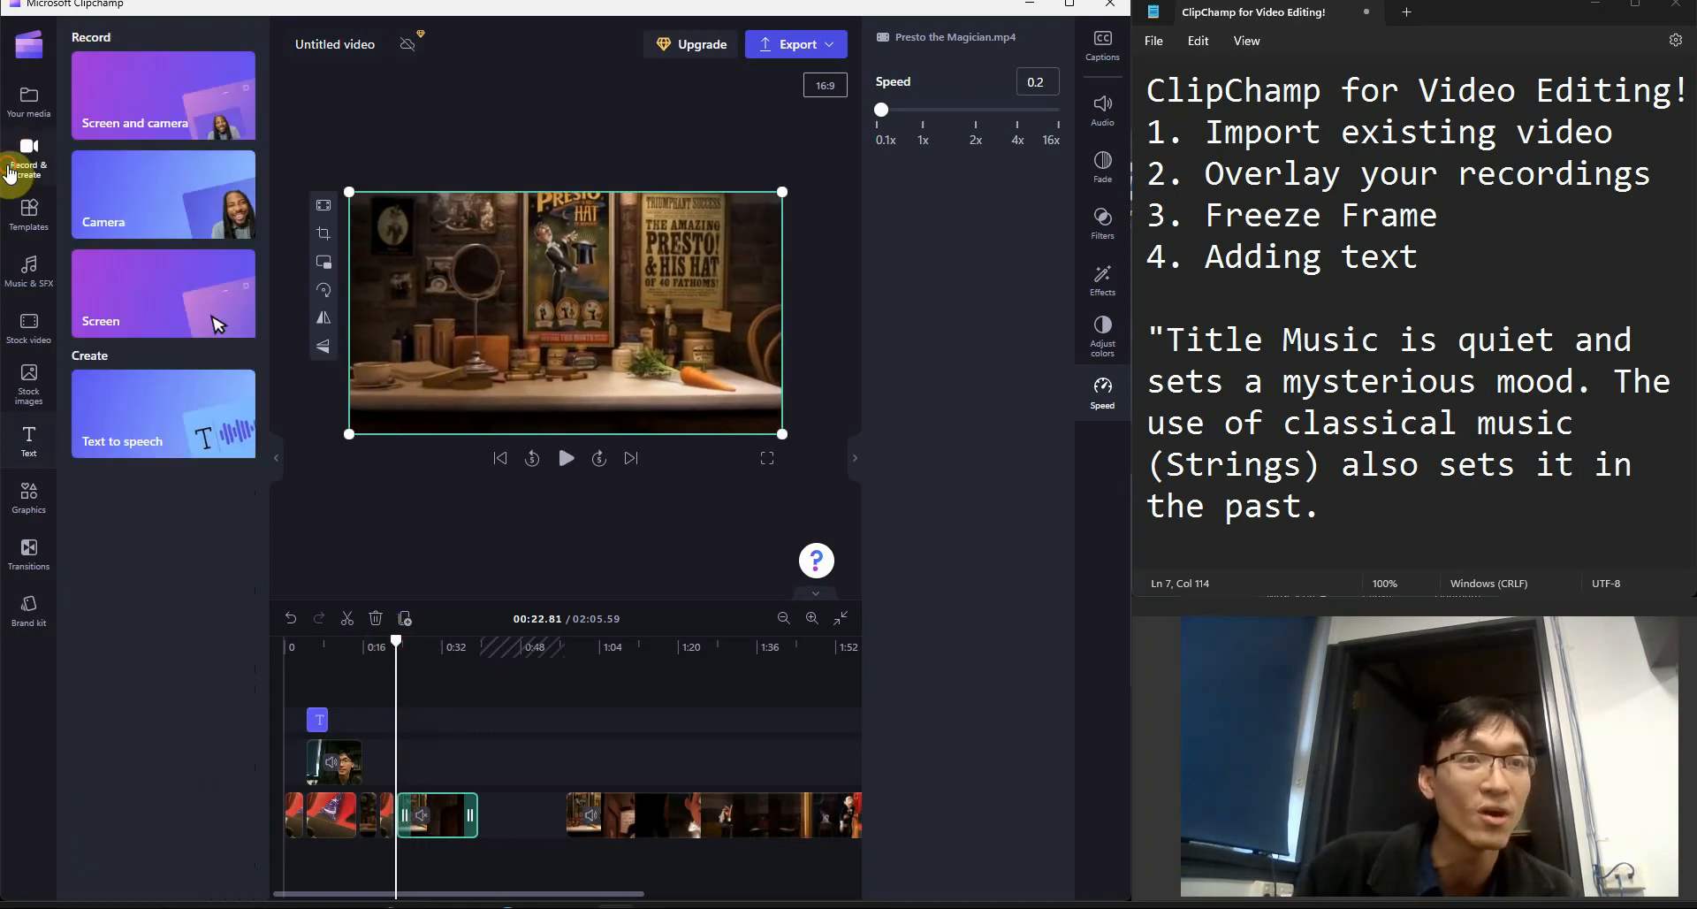
left_click(130, 219)
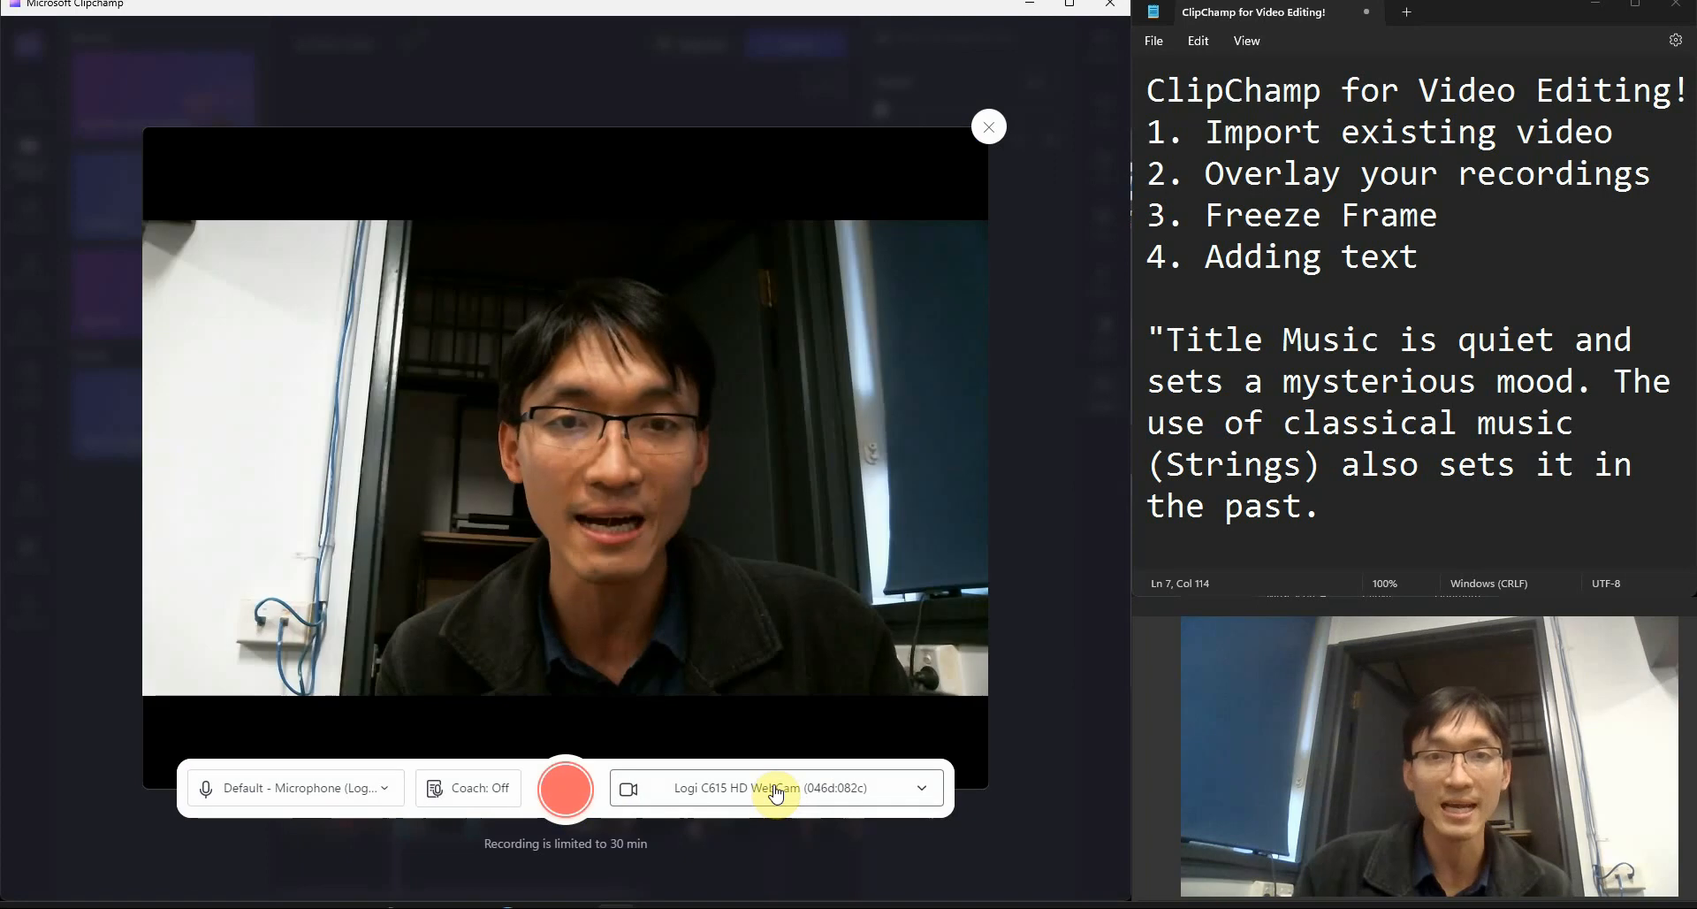
left_click(572, 787)
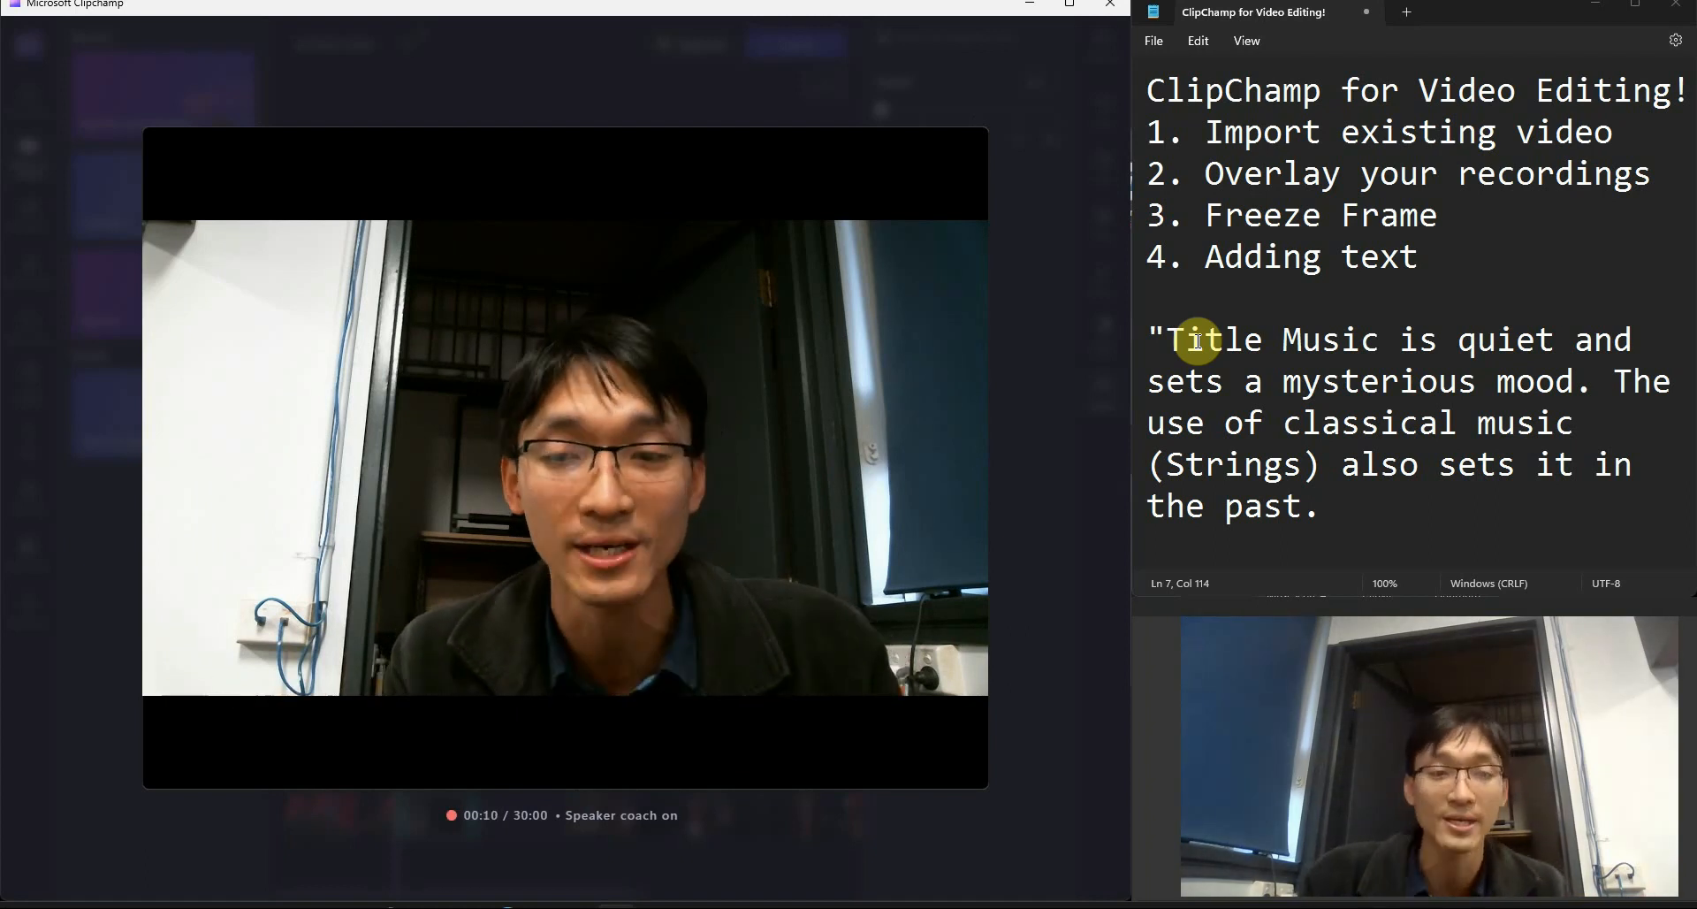
mouse_move(562, 531)
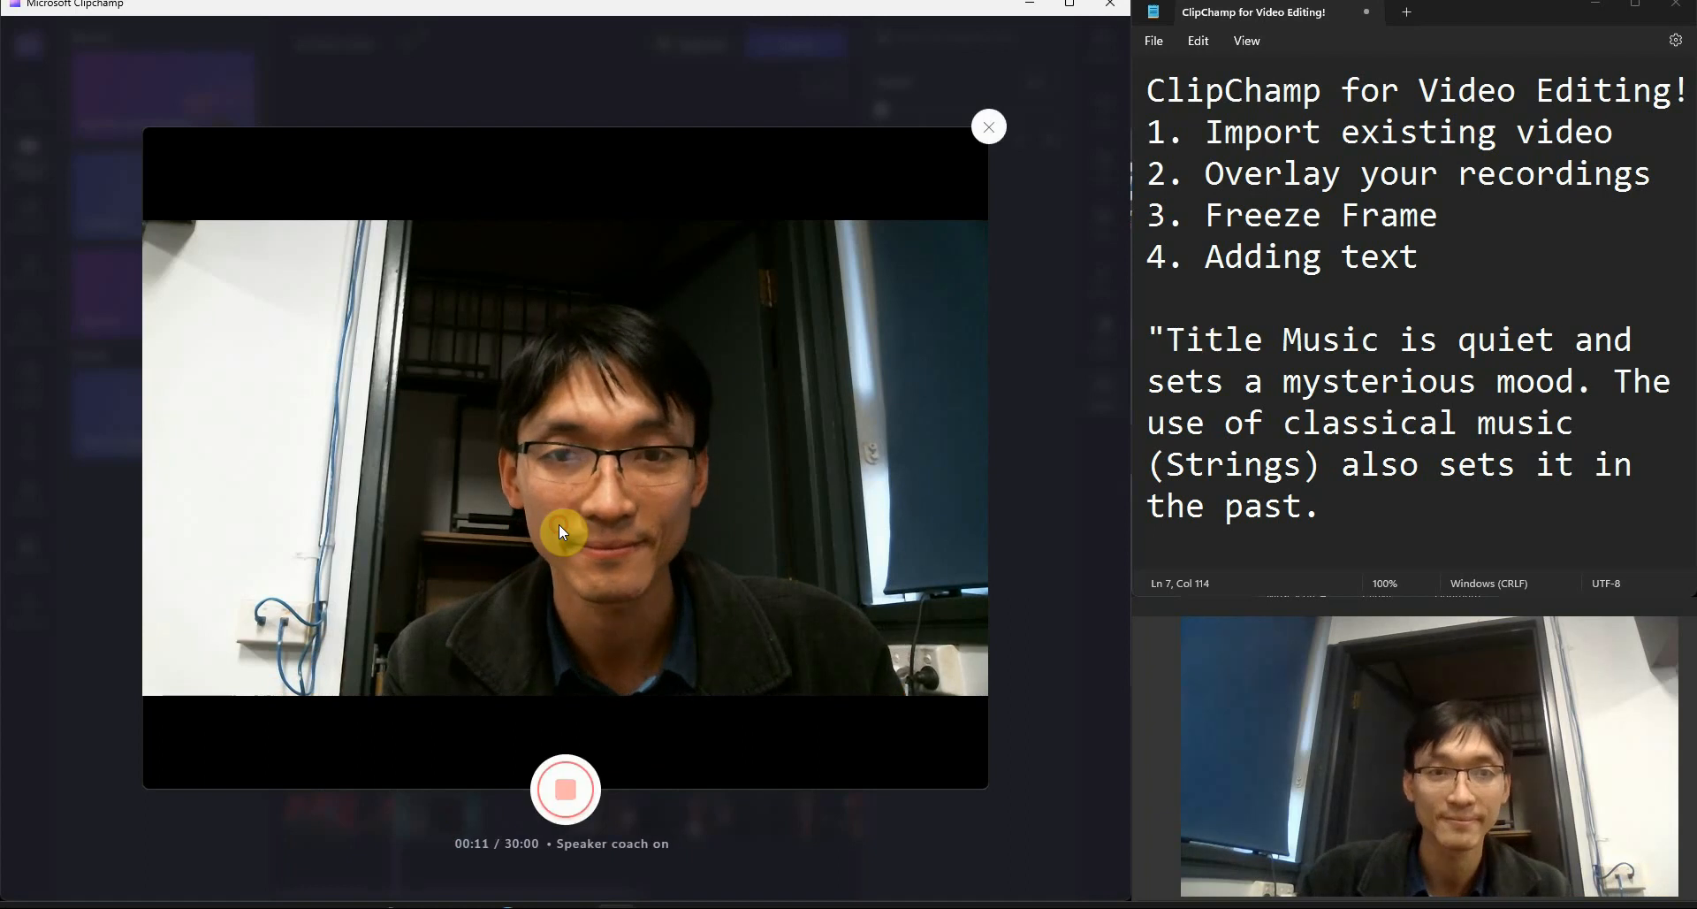
left_click(565, 788)
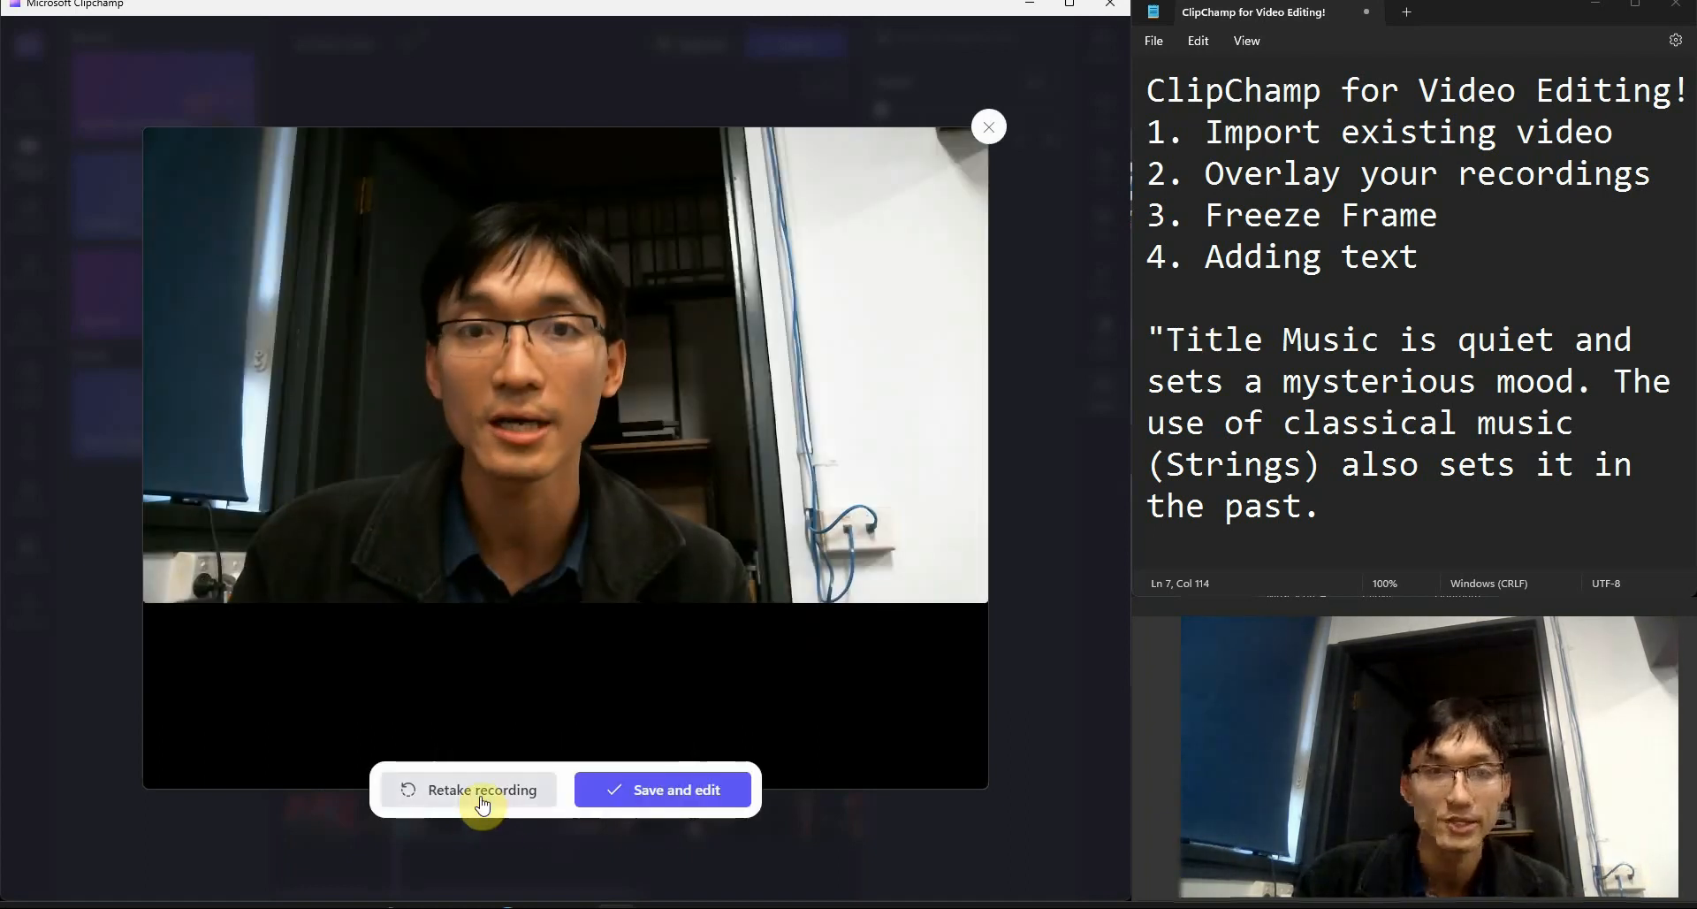
left_click(610, 787)
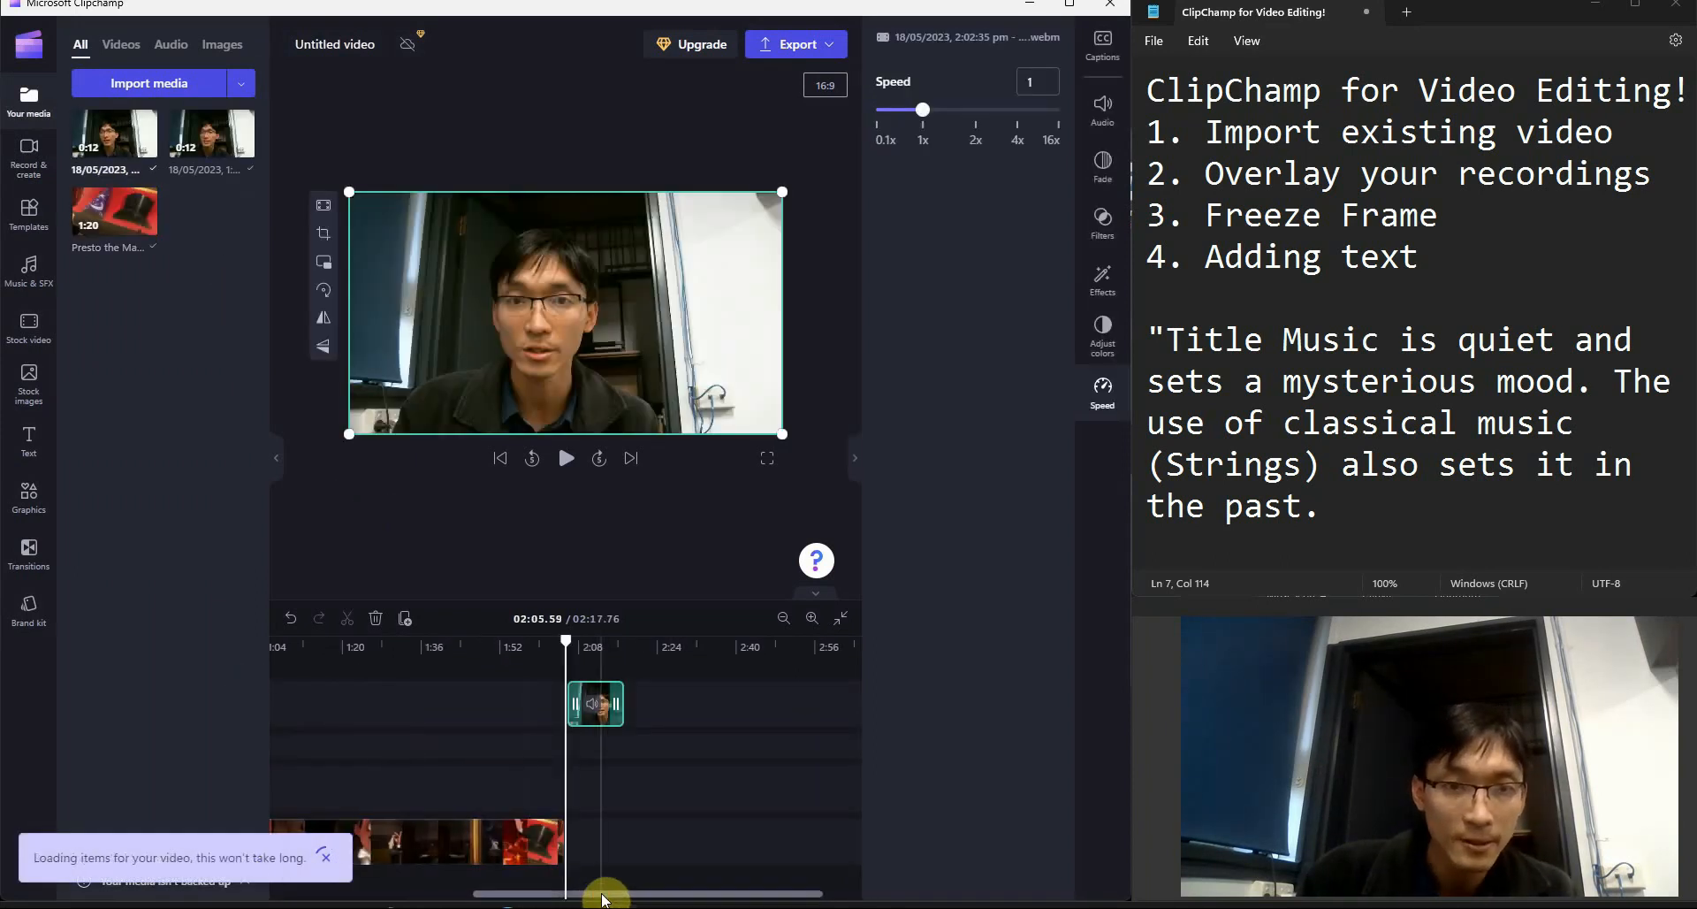
Move the second webcam recording from the timeline's end onto the track above the slowed table-scene clip, starting with it, and play it.
left_click_drag(607, 893, 470, 894)
left_click_drag(791, 704, 345, 705)
left_click_drag(484, 895, 314, 888)
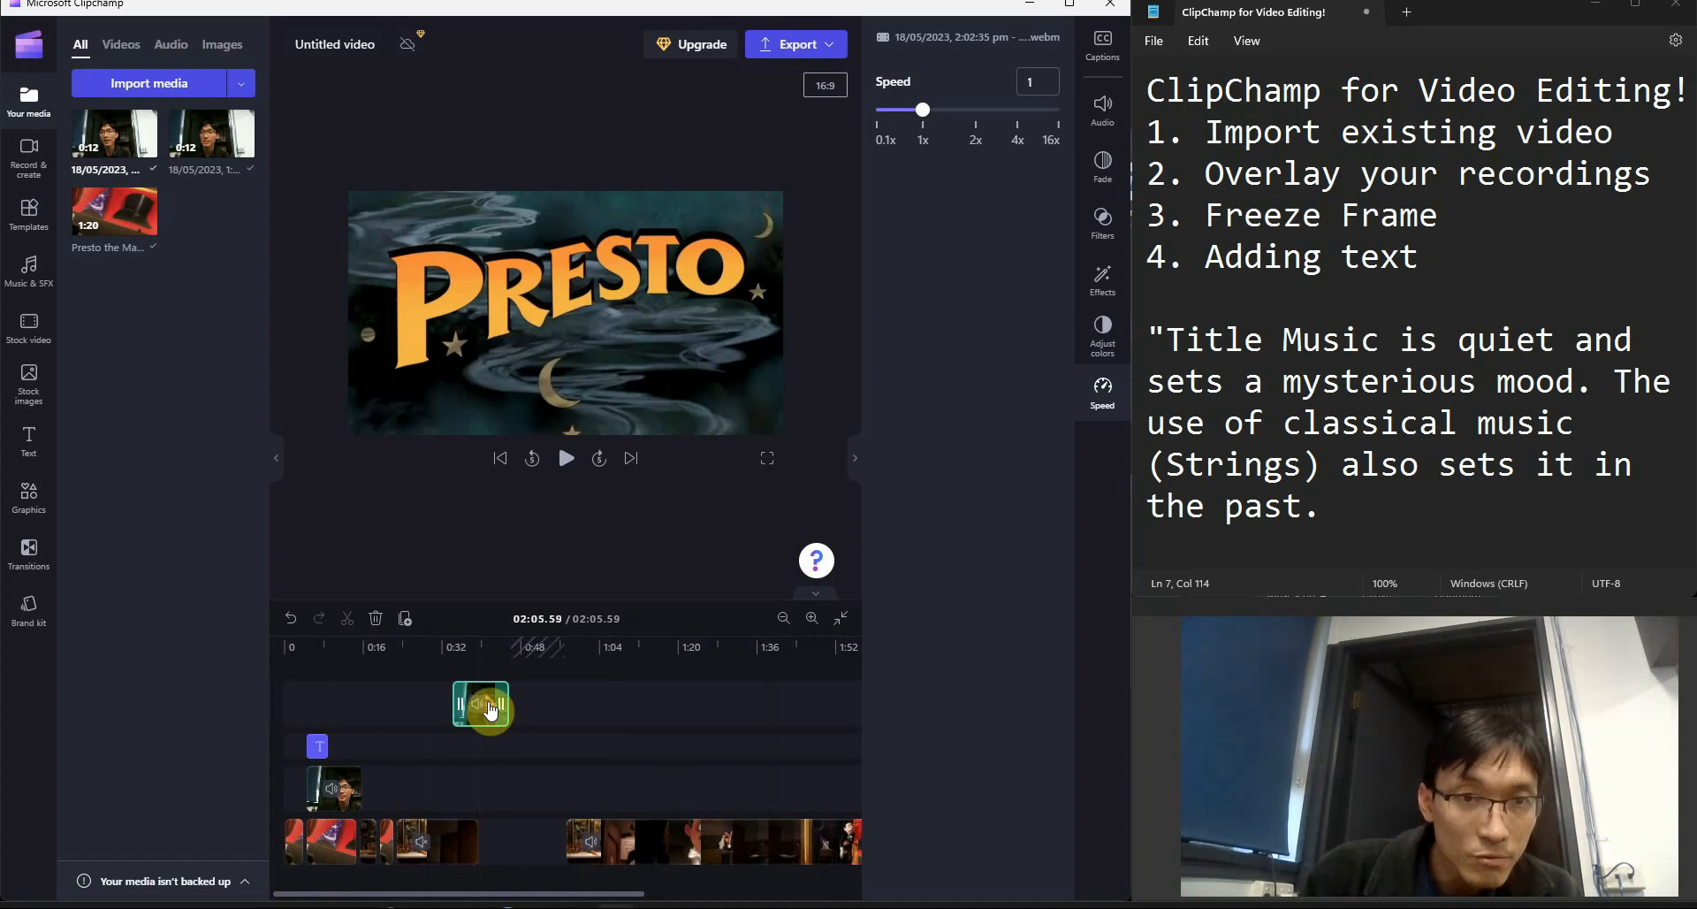
left_click_drag(491, 710, 422, 795)
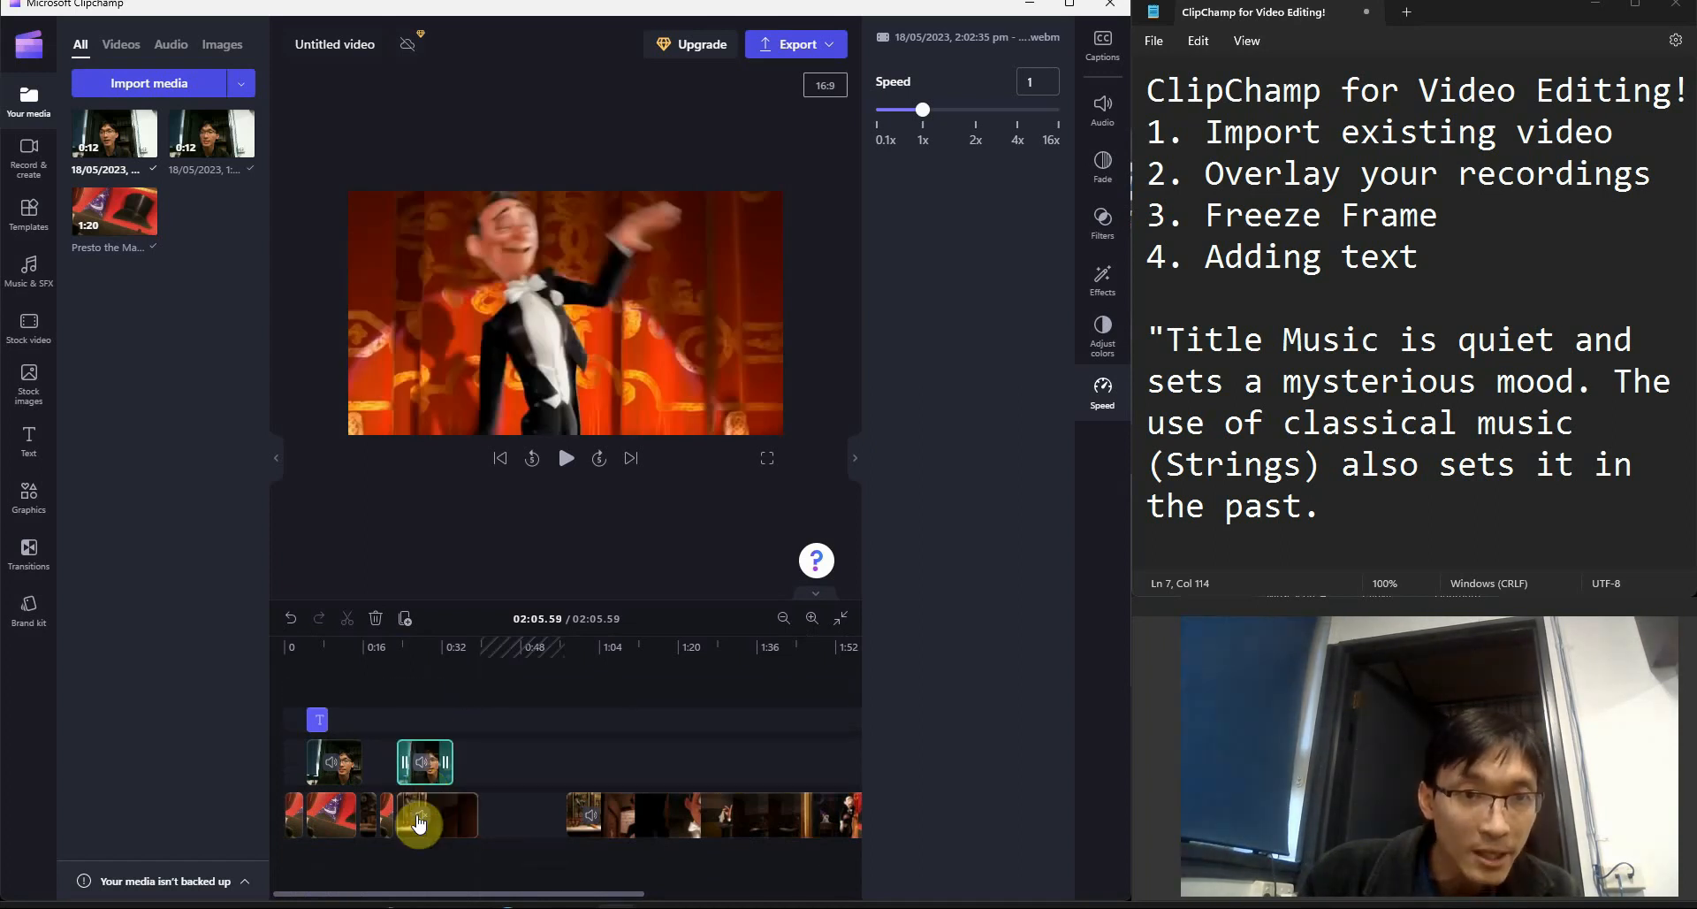
left_click(372, 634)
key("space")
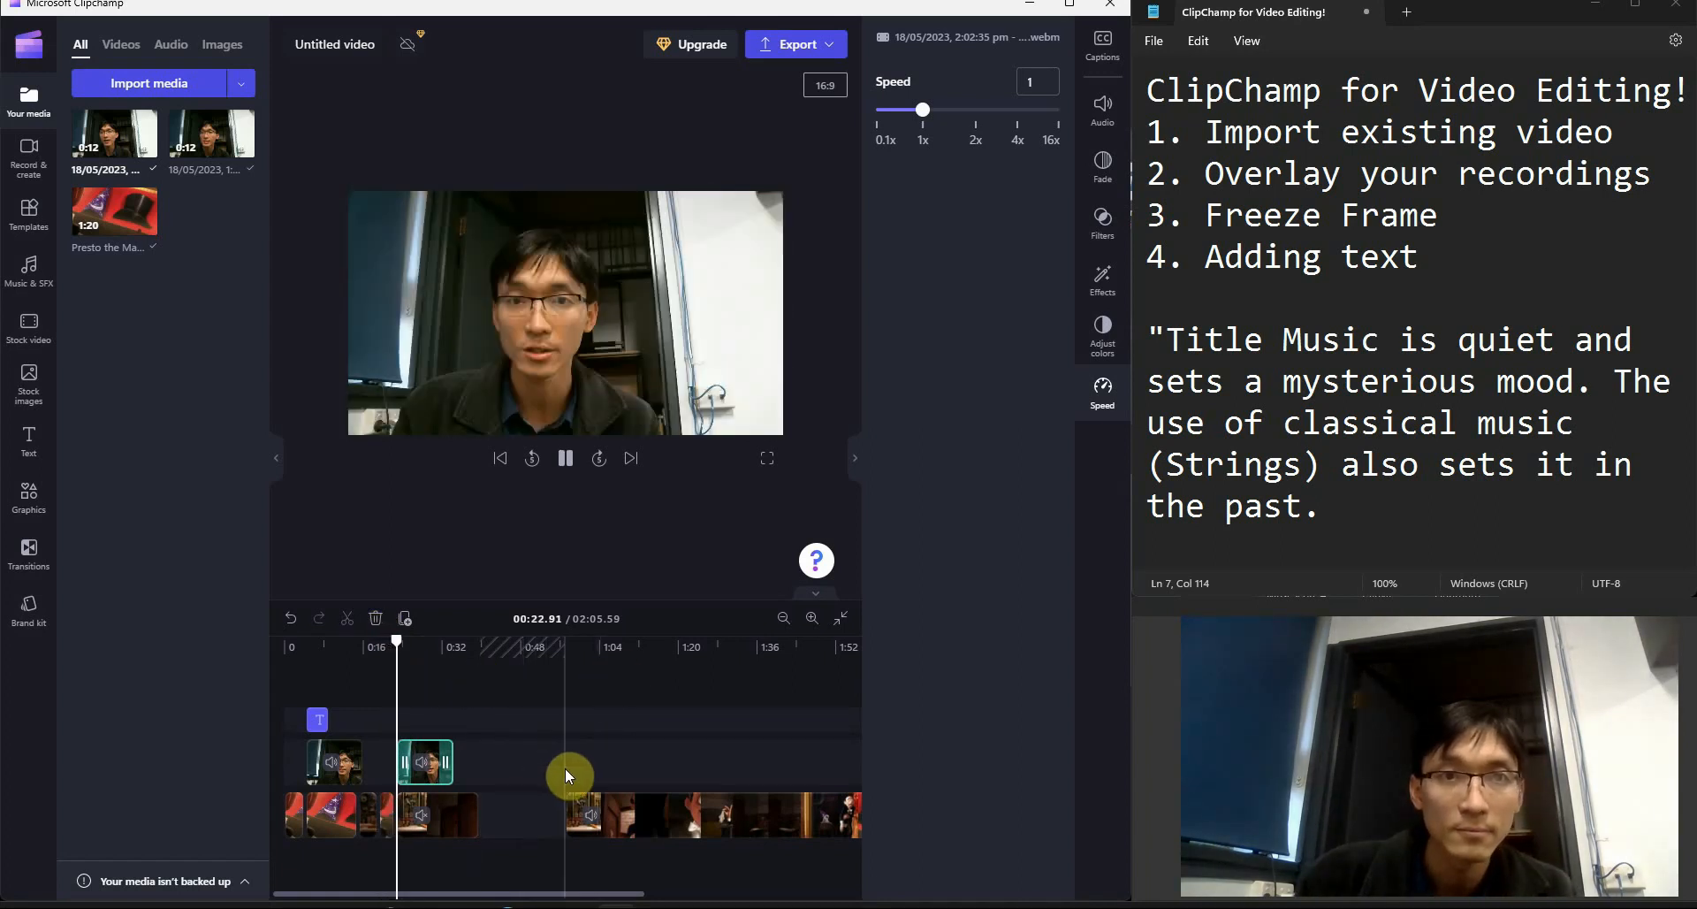
Shrink the second webcam overlay to less than half the frame's width, place it in the frame's upper-left corner, and play it back.
left_click(362, 208)
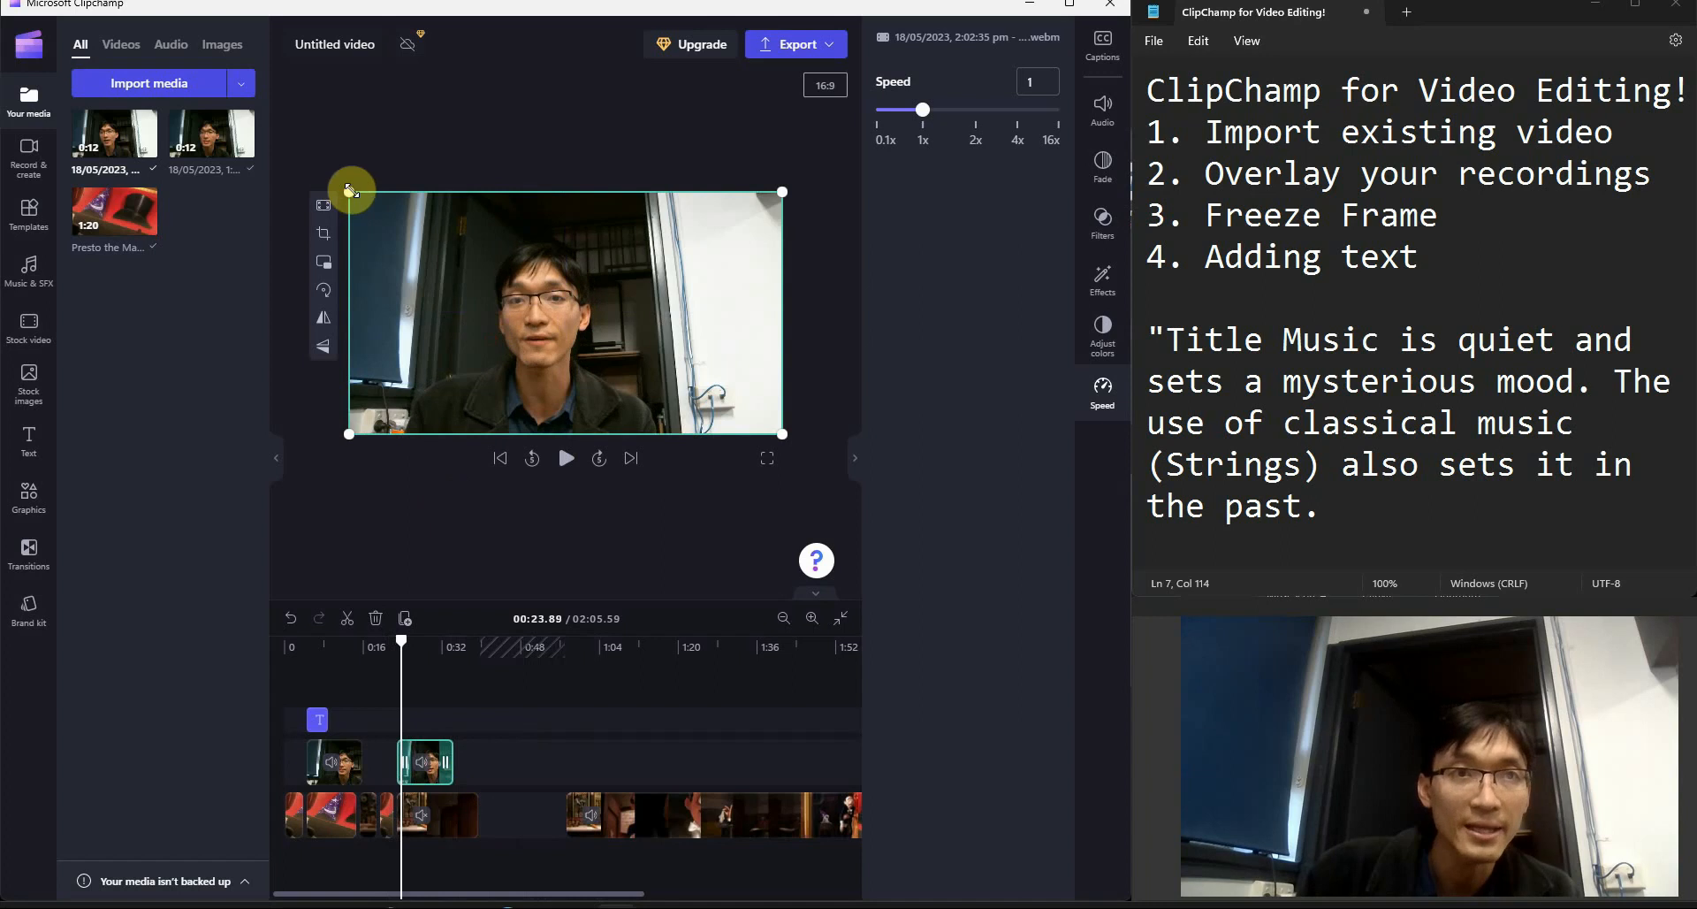
left_click_drag(349, 189, 587, 329)
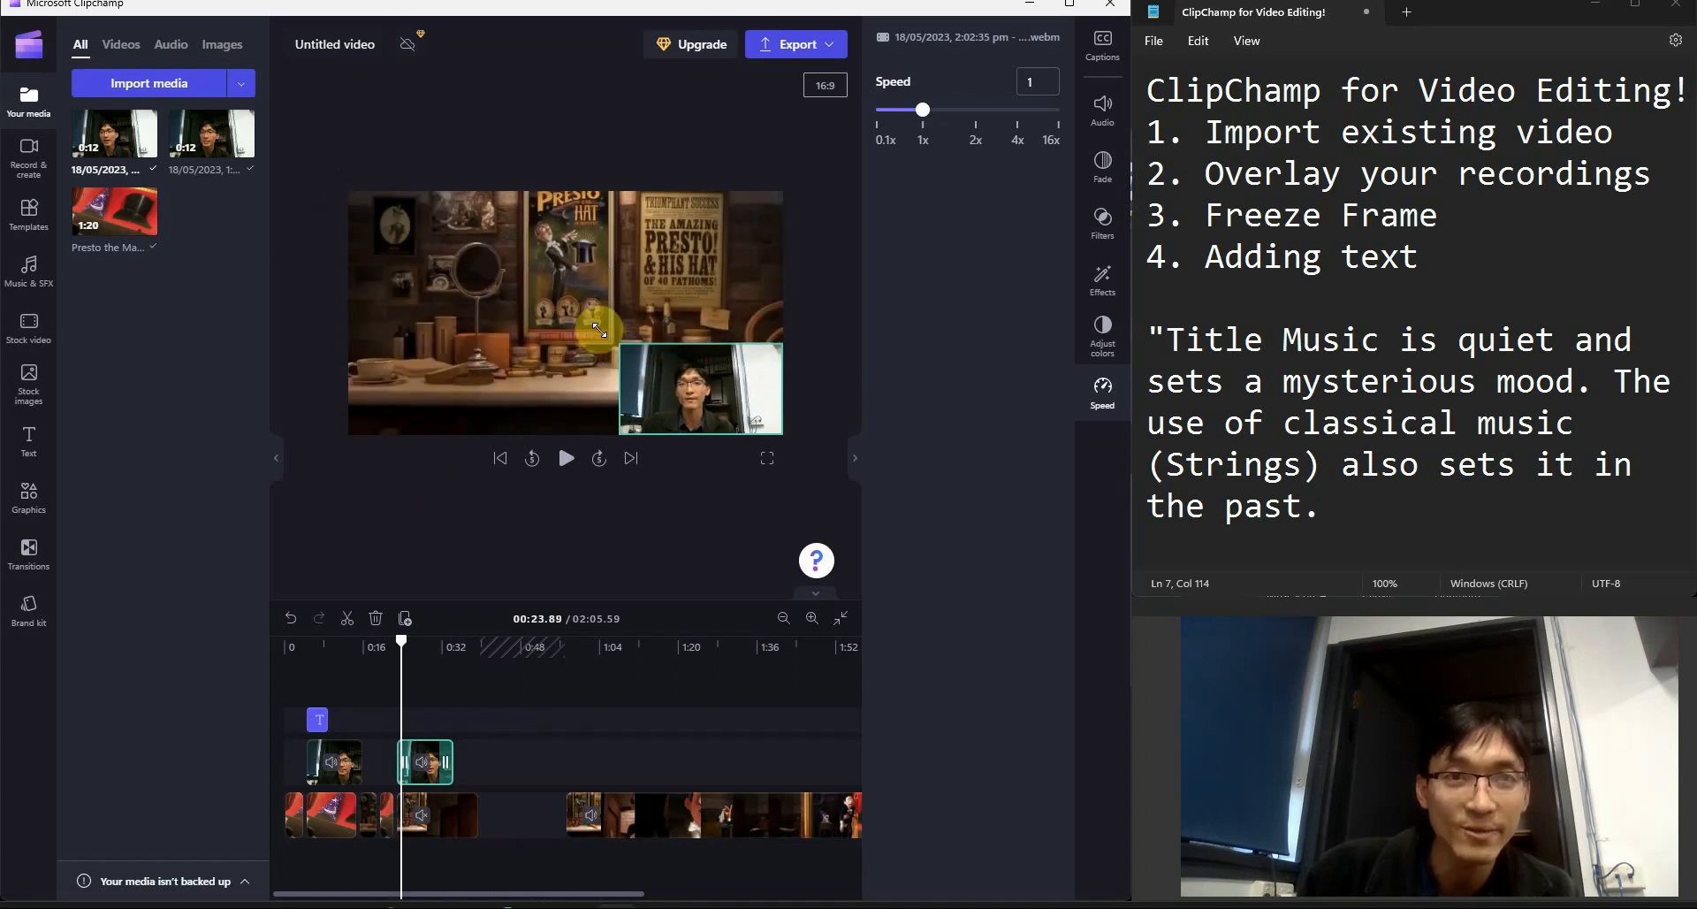
left_click_drag(684, 376, 433, 236)
key("space")
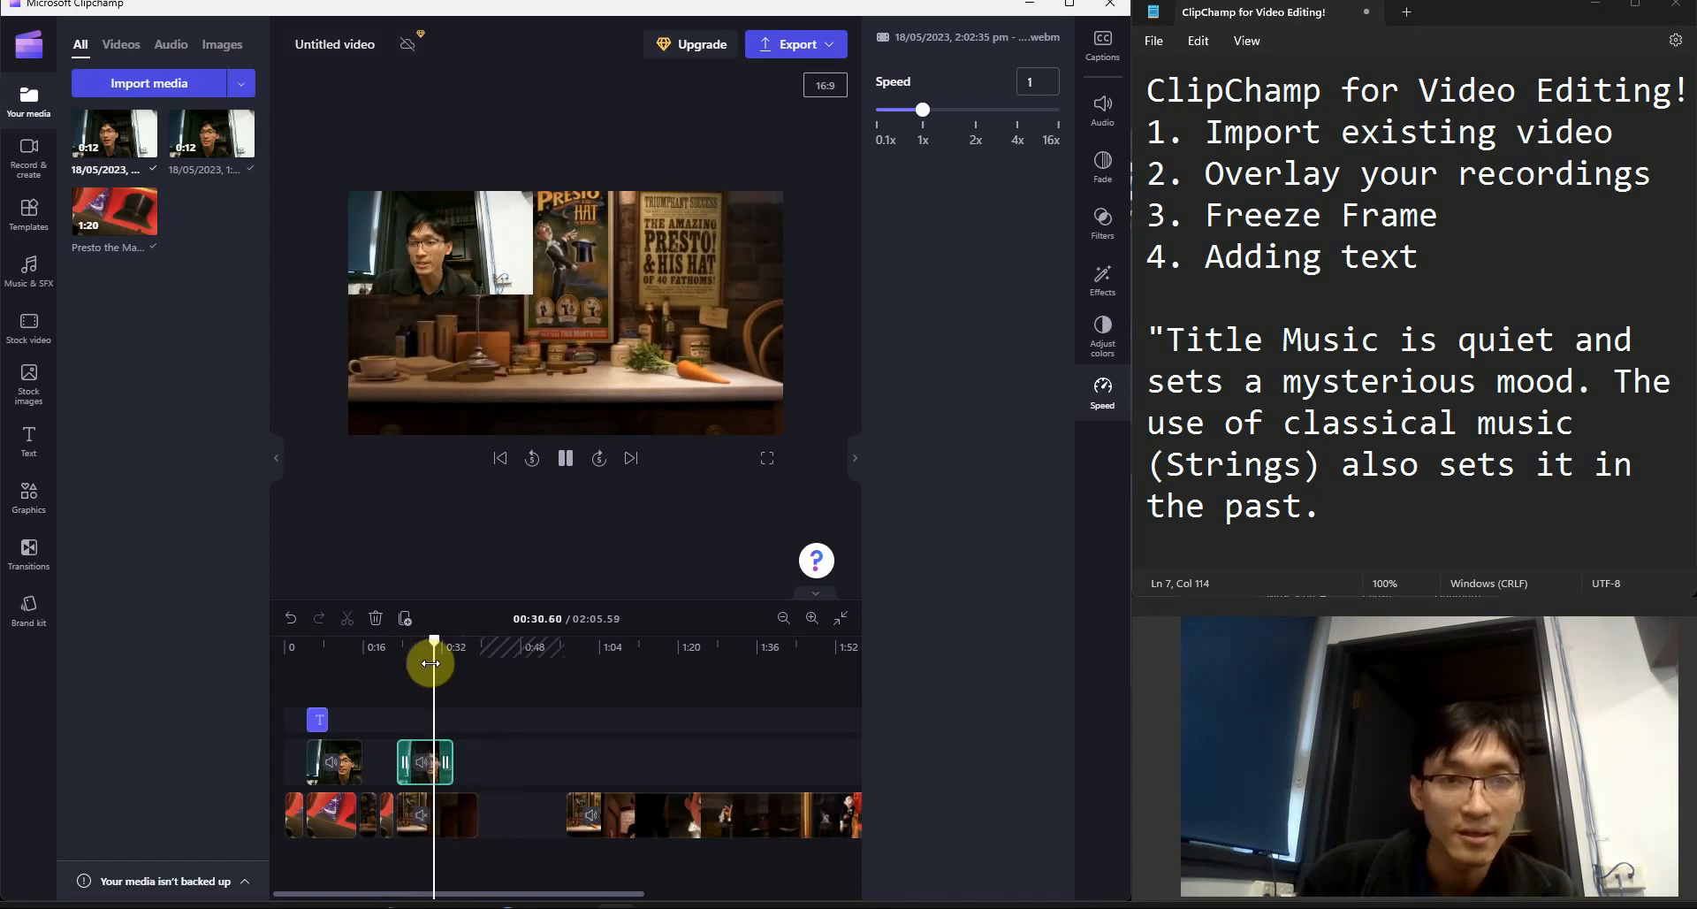
Trim the opening and closing moments off the second webcam clip and play its new start.
left_click_drag(438, 636, 389, 650)
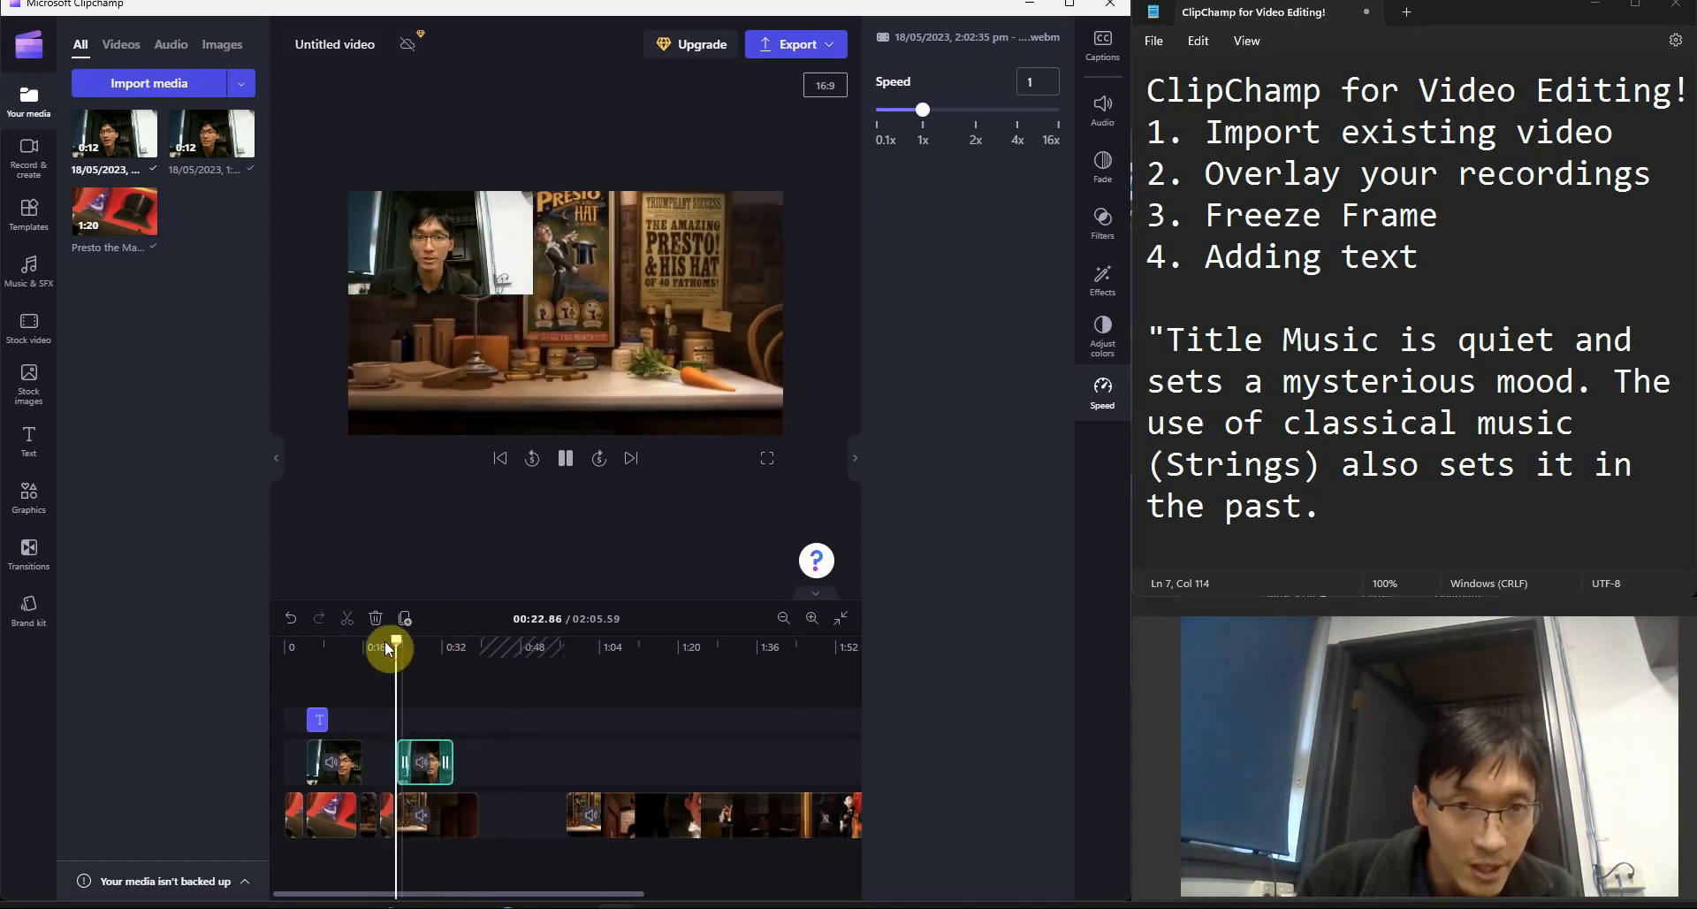
left_click(400, 756)
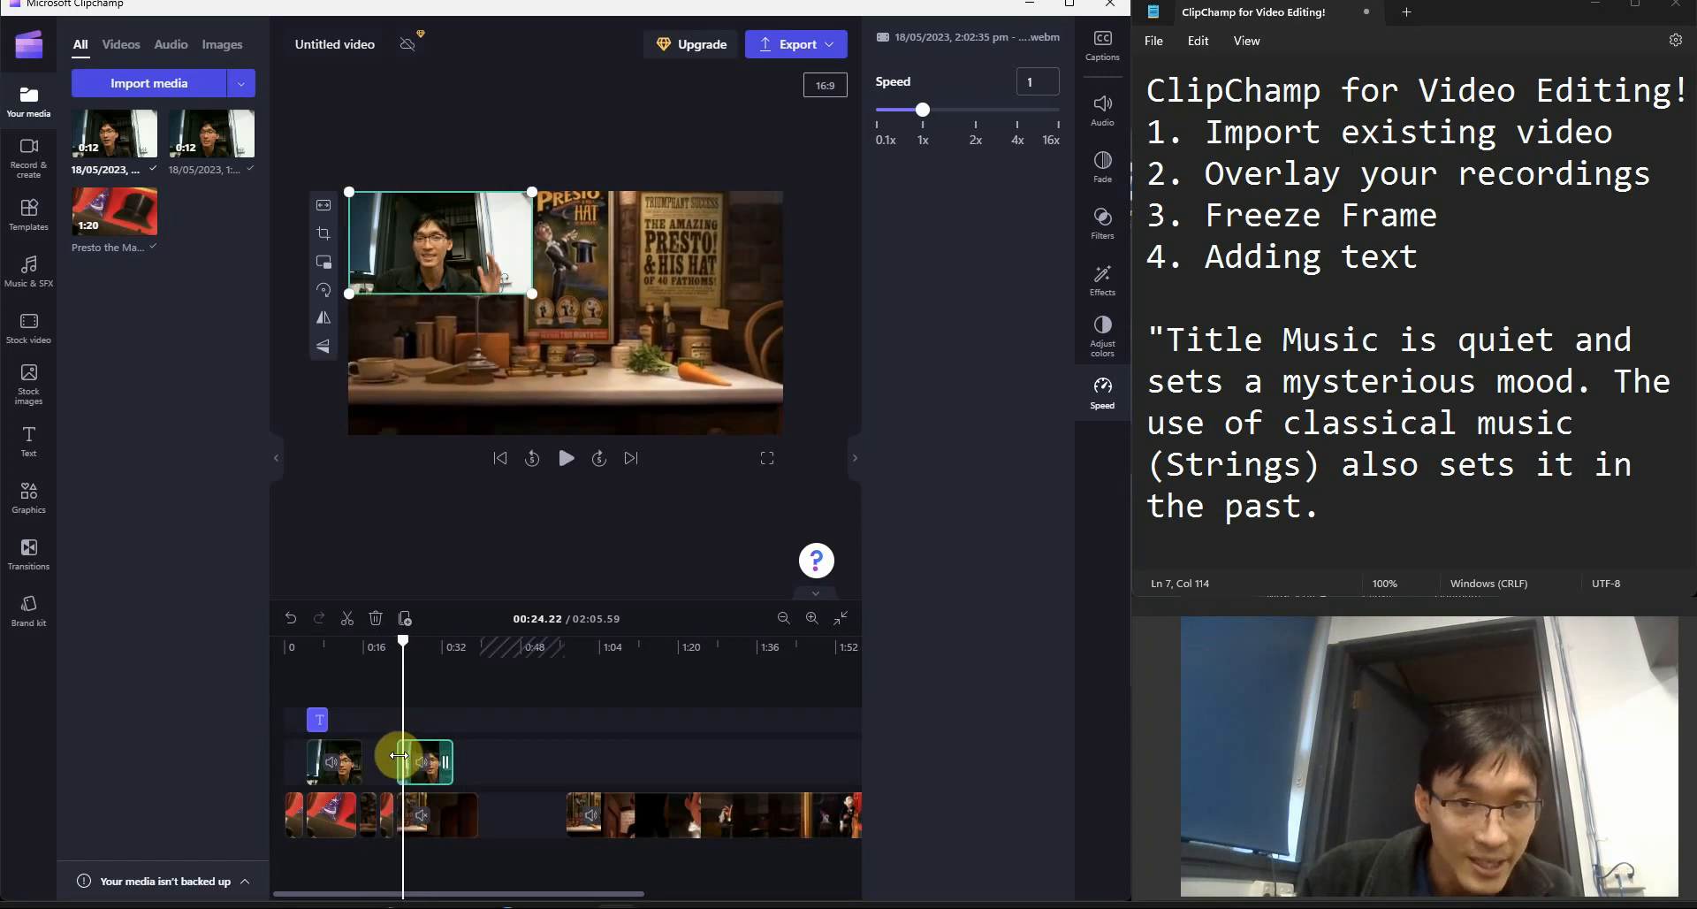
left_click_drag(399, 756, 413, 765)
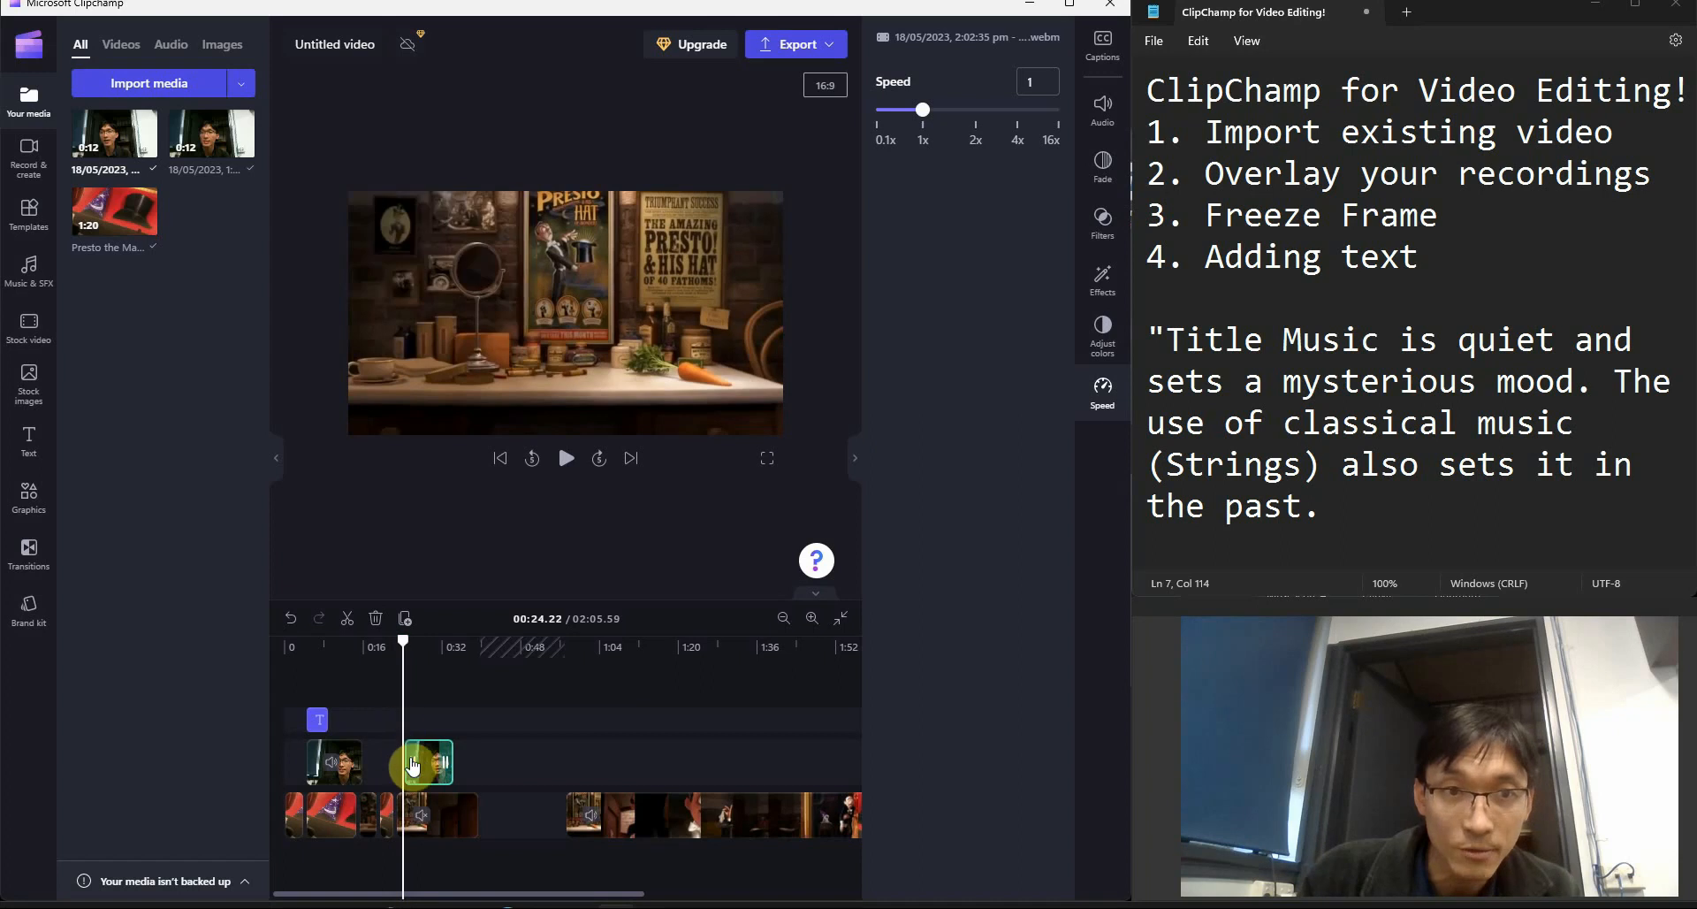
left_click(811, 618)
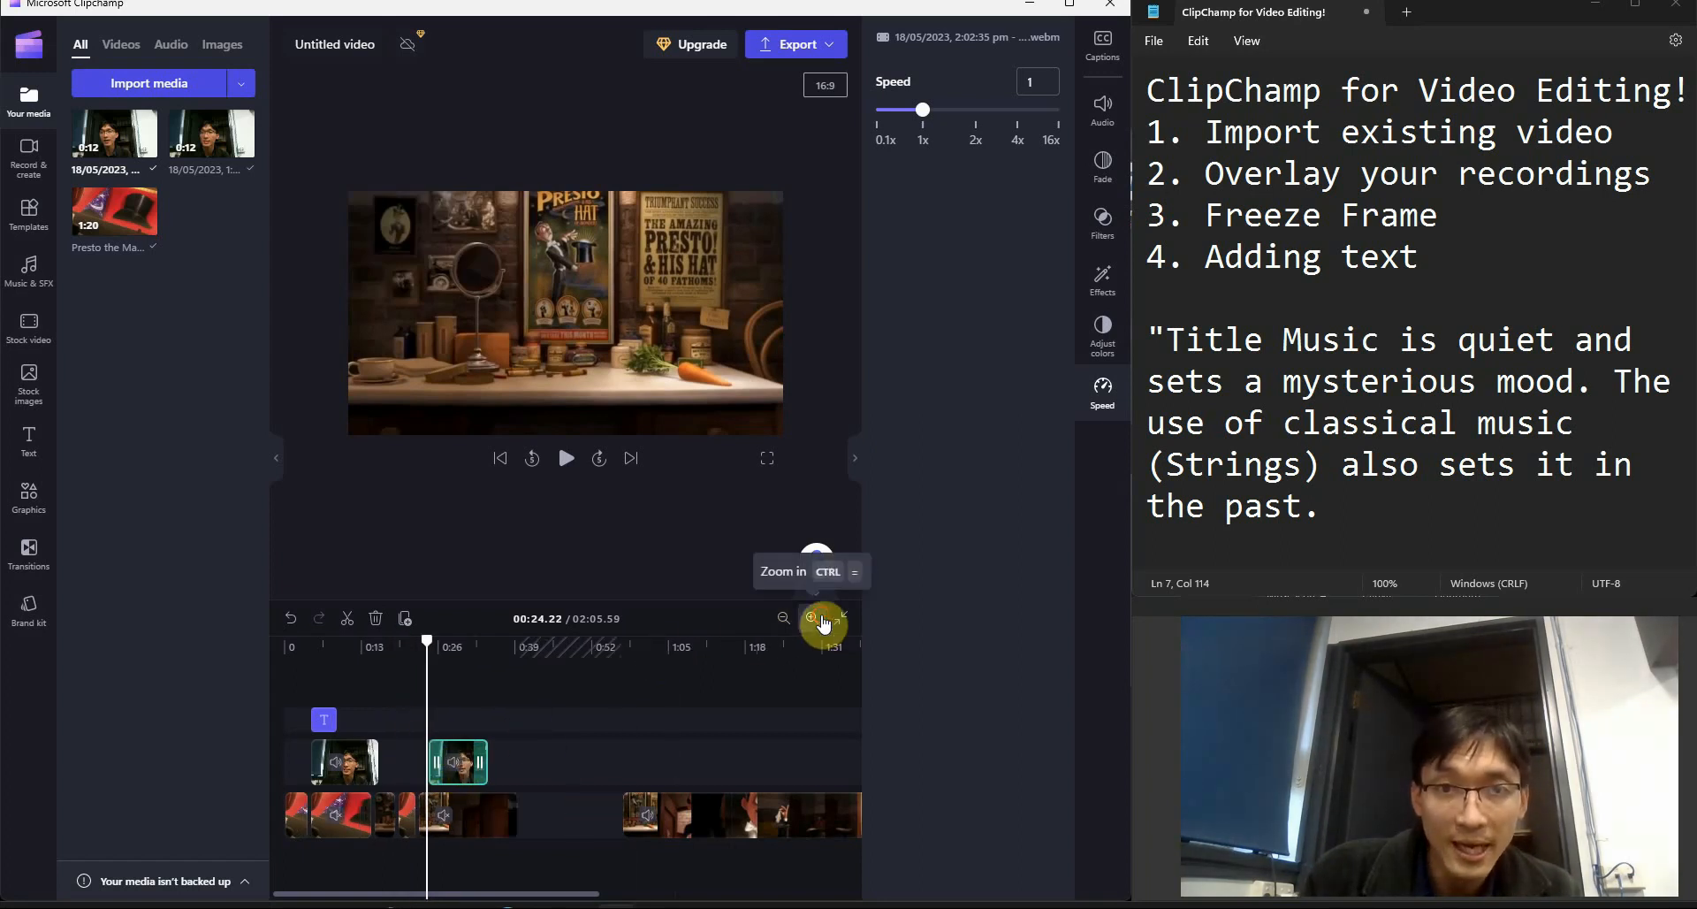
left_click(812, 618)
left_click(811, 618)
left_click_drag(496, 766, 556, 762)
left_click_drag(488, 638, 500, 639)
key("space")
key("space")
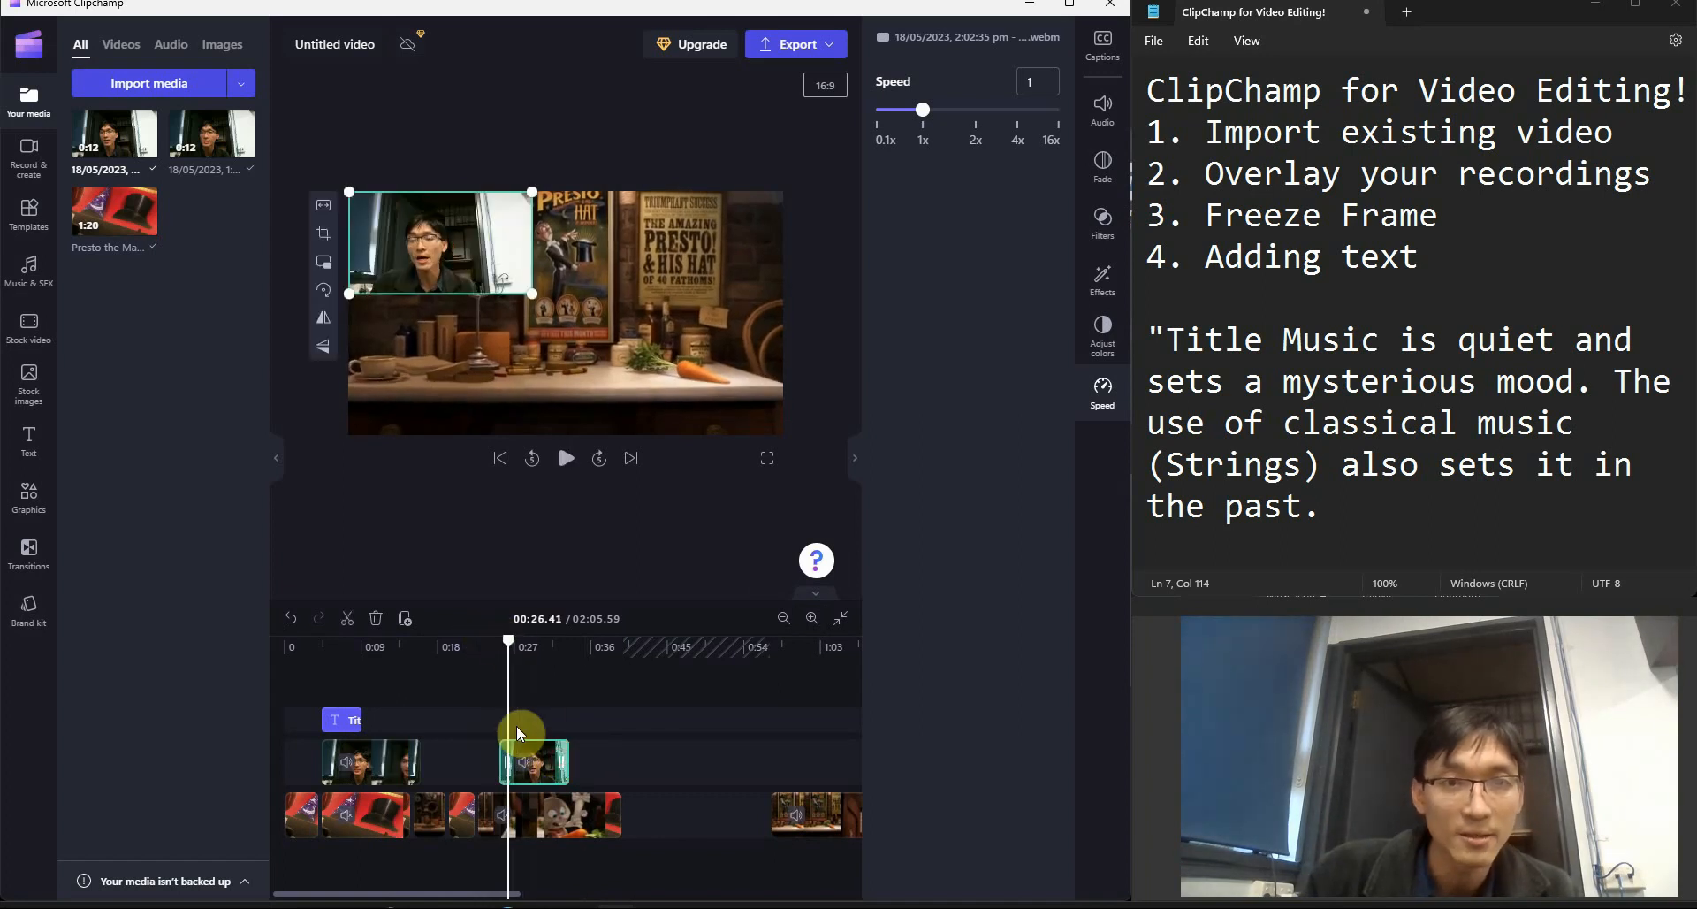
Restore a little of the second webcam clip's trimmed start, align it with the slowed table-scene clip's start, and play it through.
left_click(484, 639)
key("space")
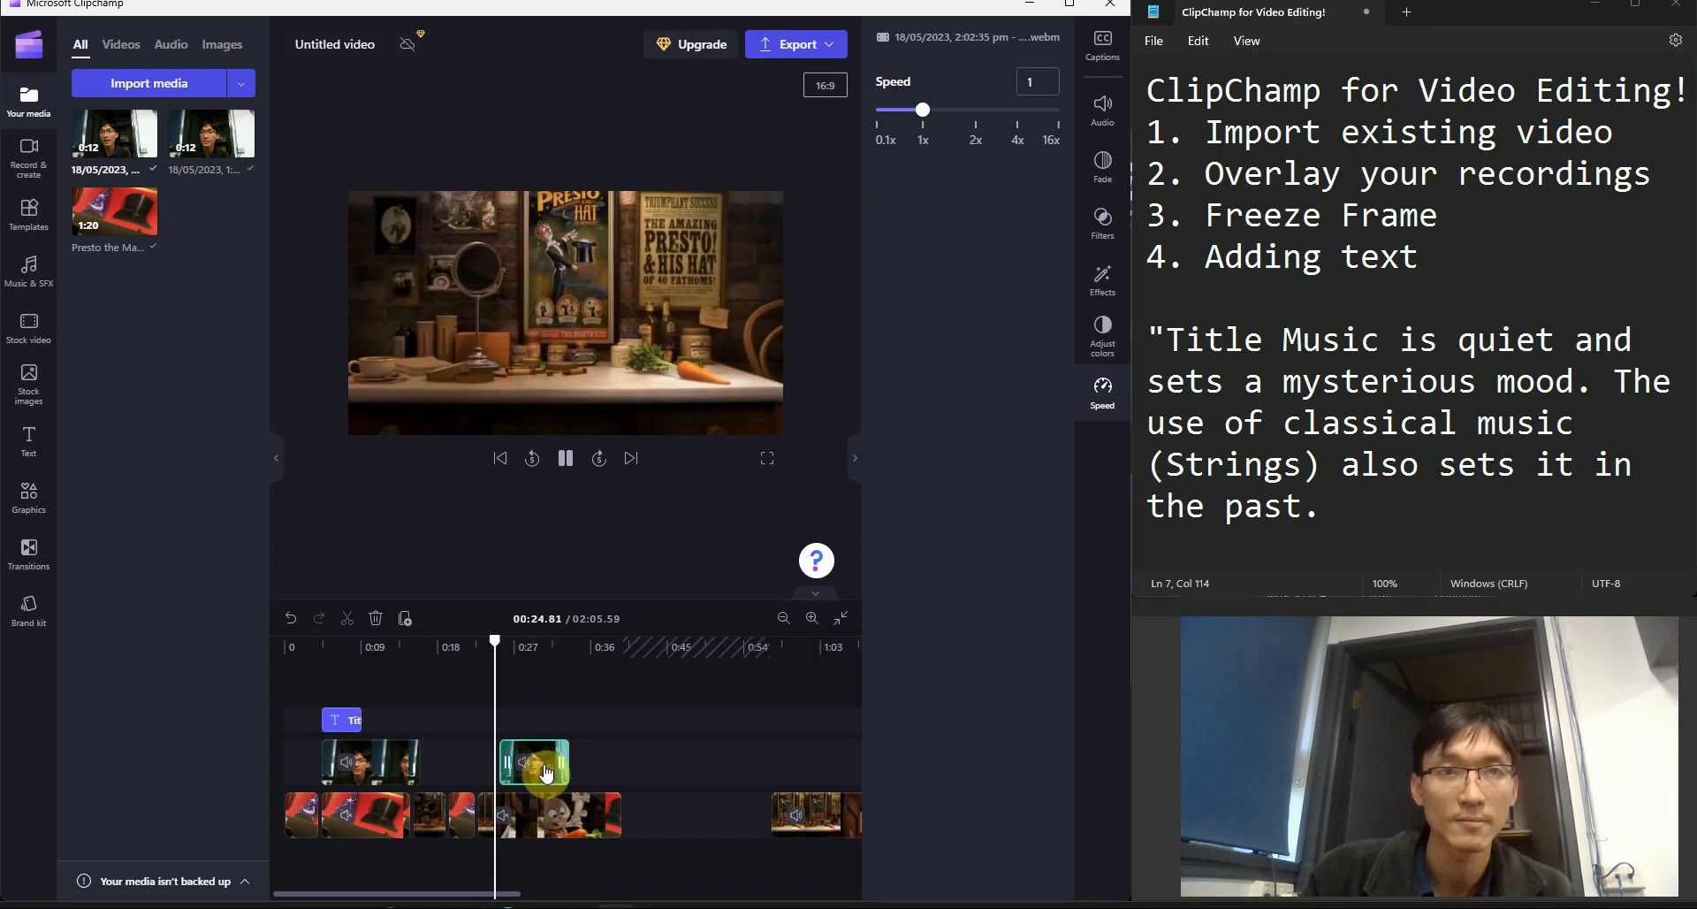
left_click(493, 752)
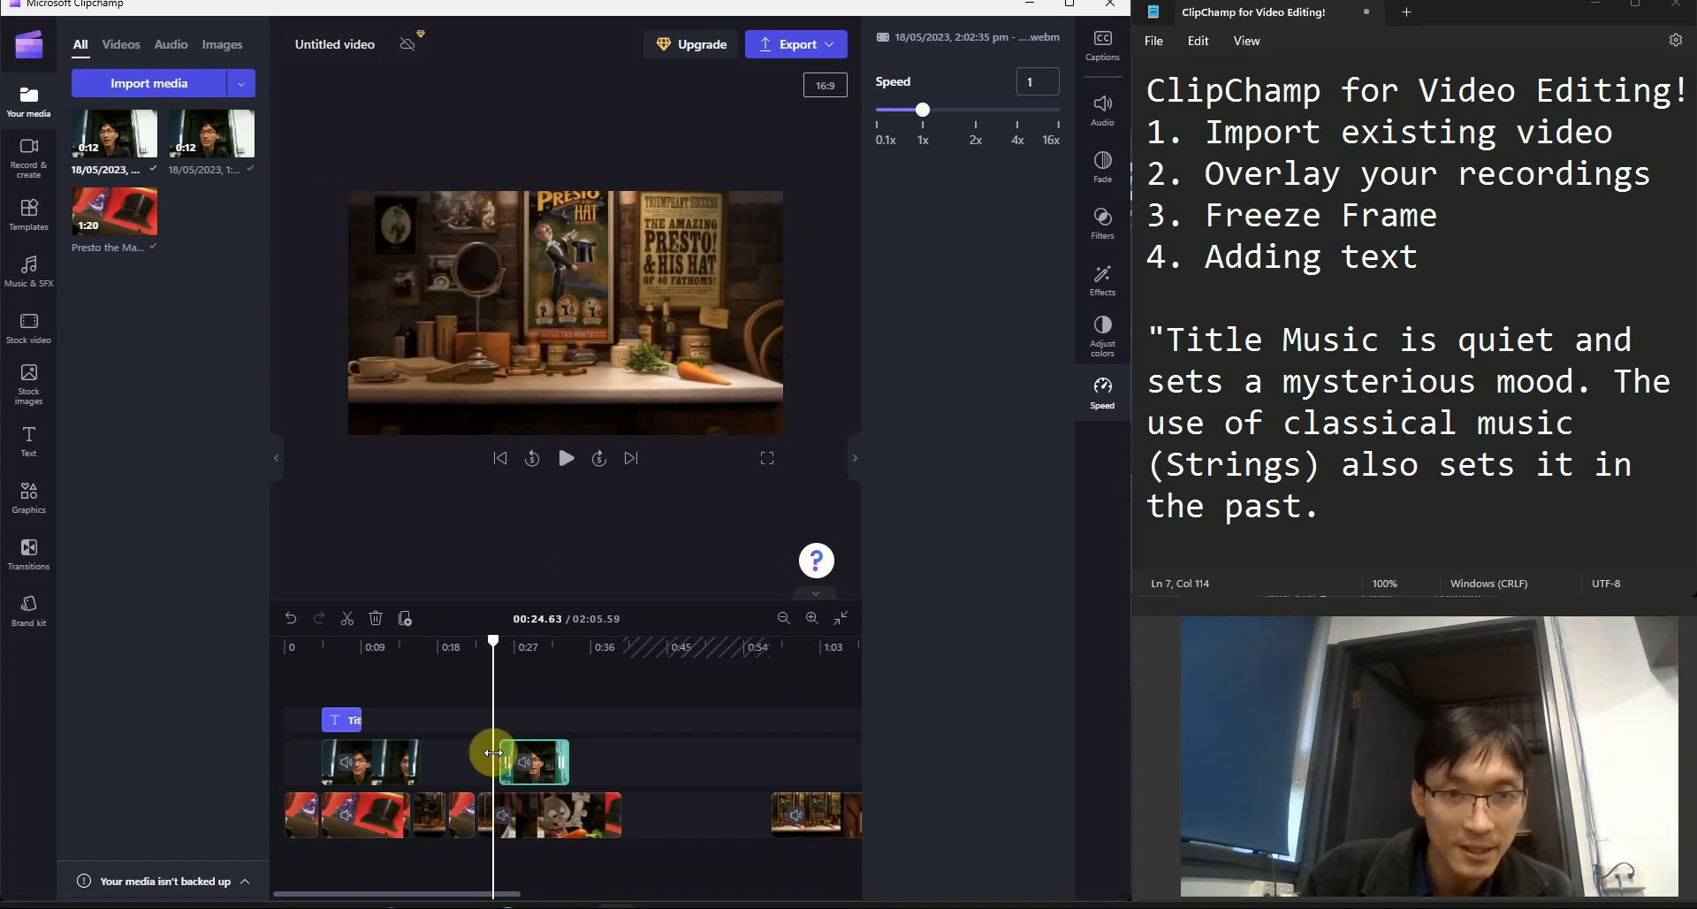
left_click_drag(506, 764, 520, 761)
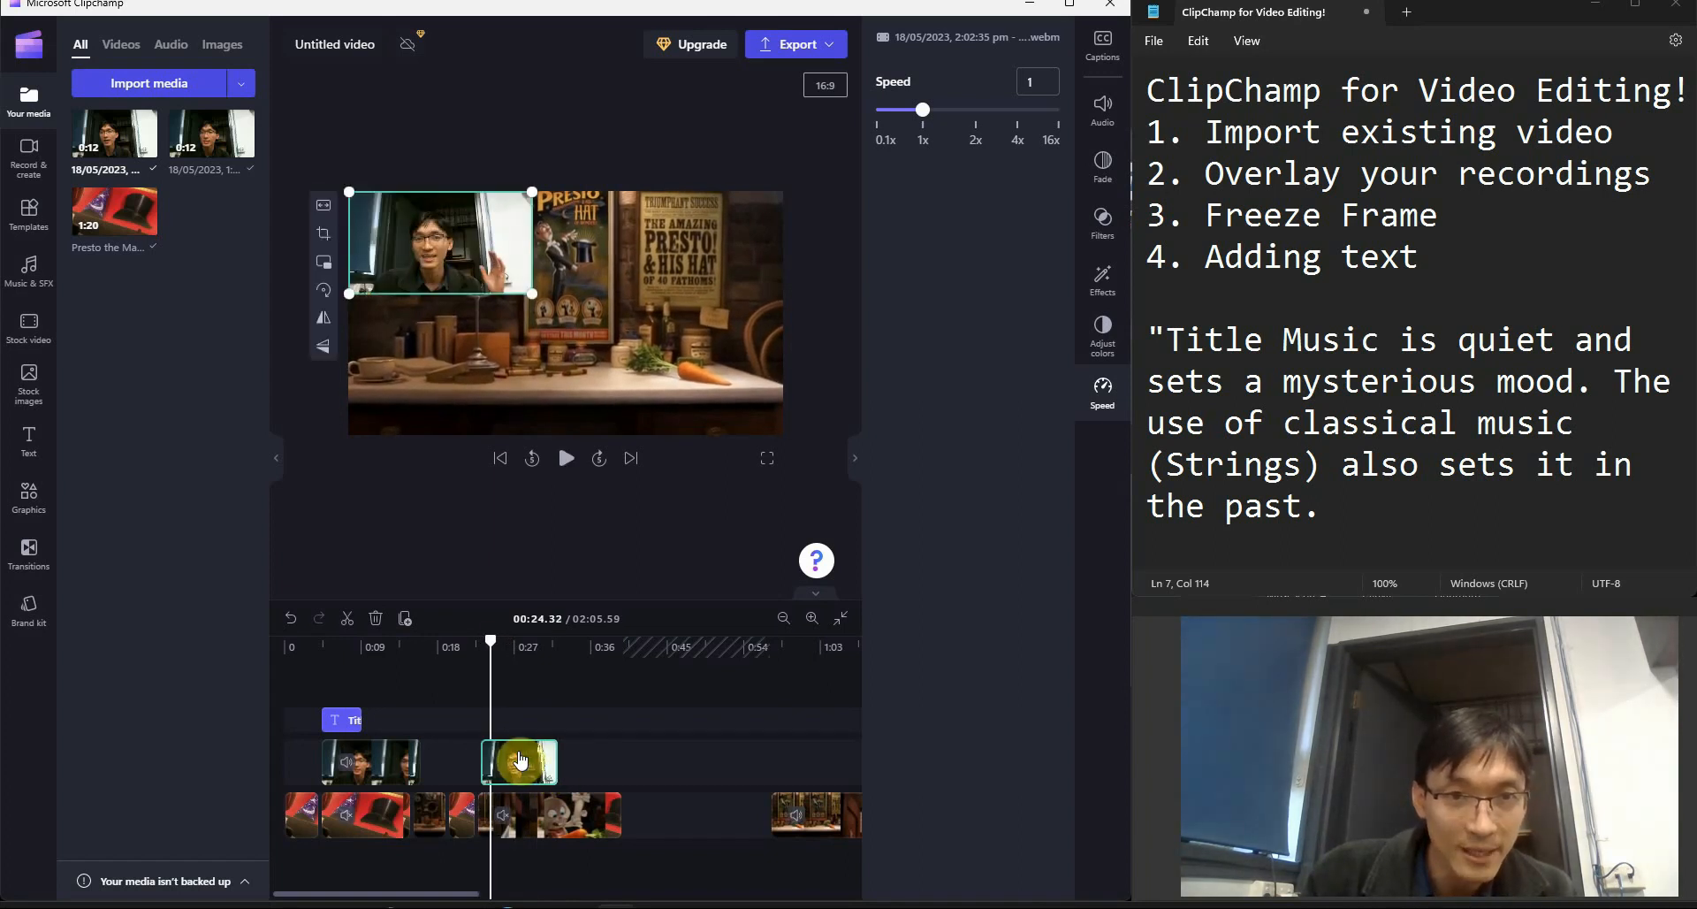
left_click(470, 639)
key("space")
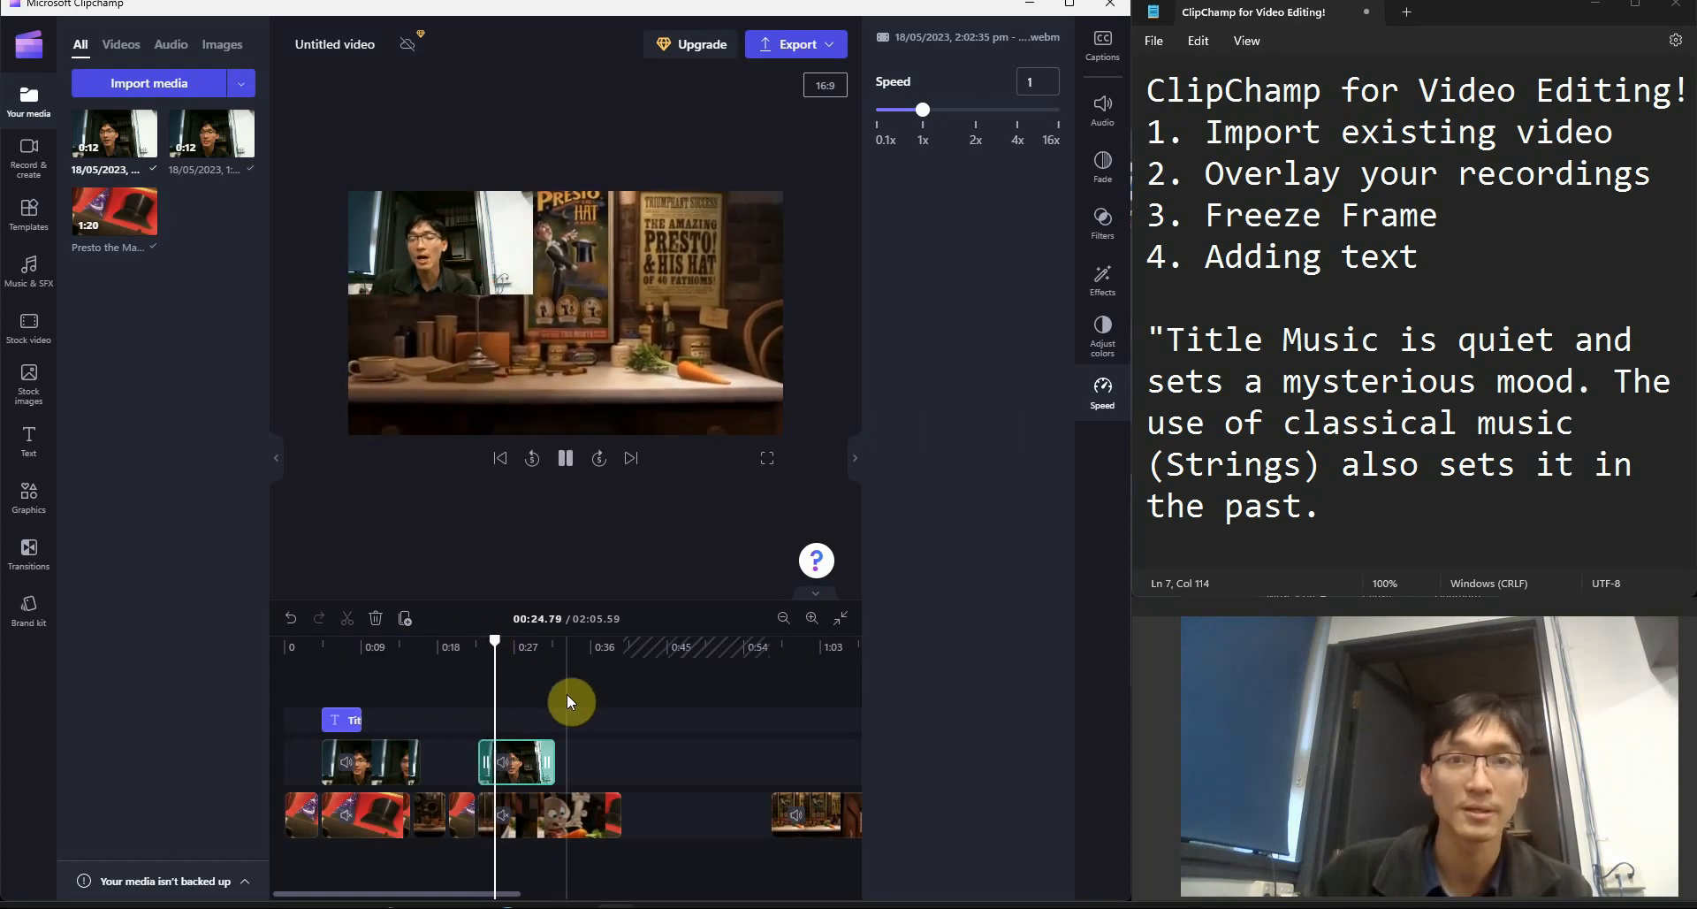
left_click(553, 831)
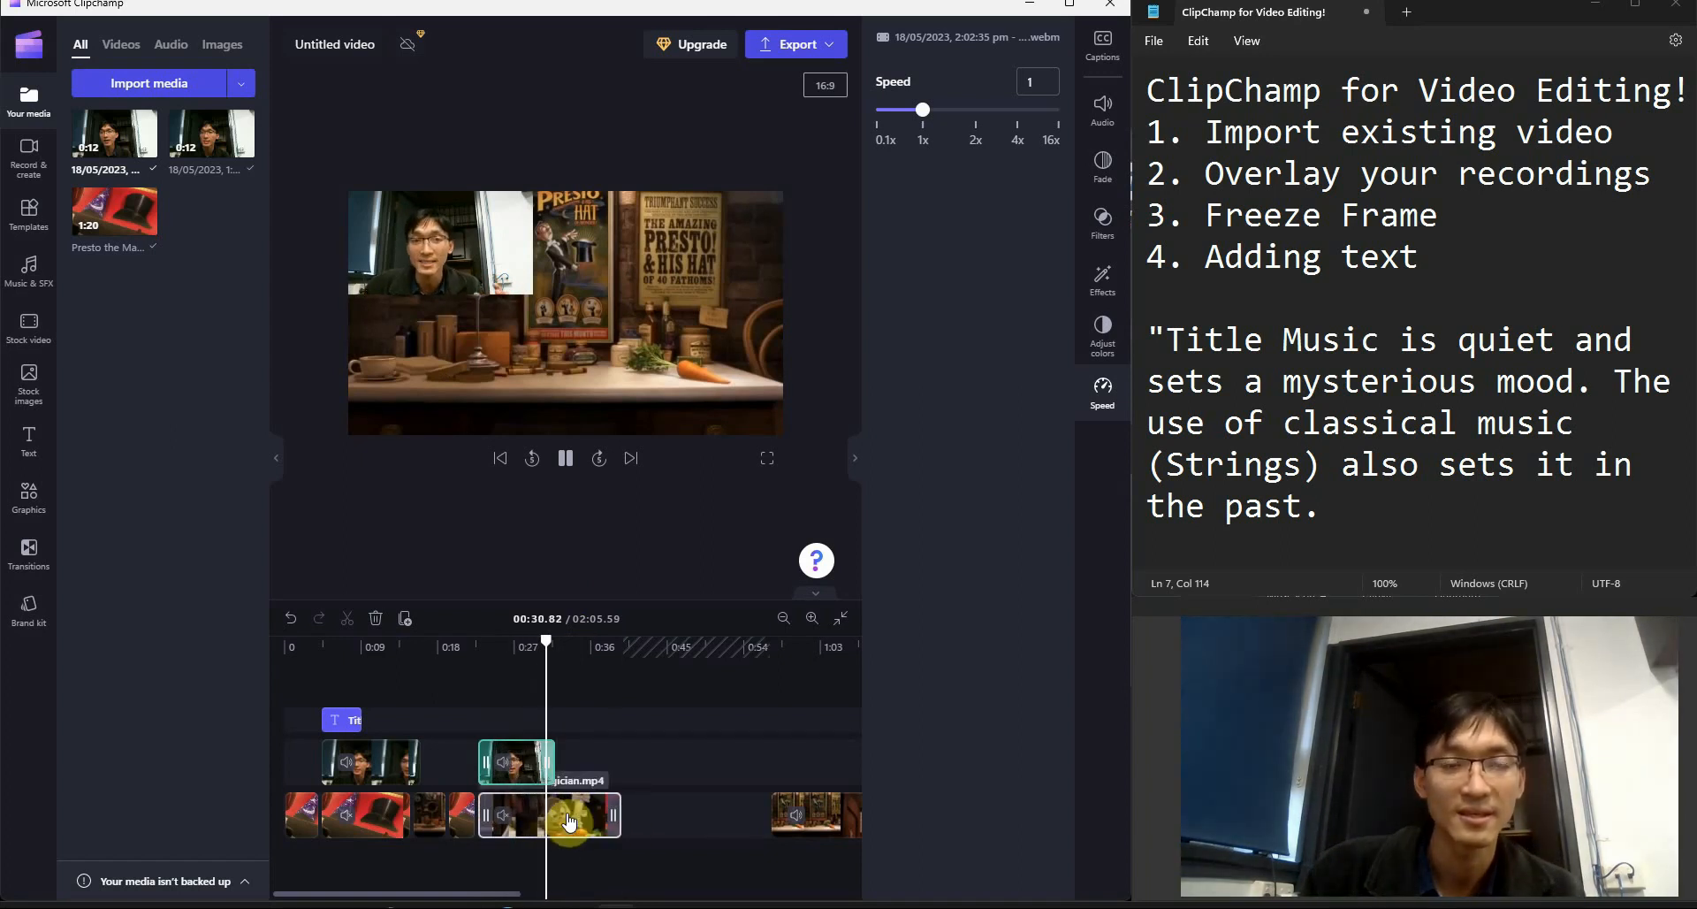
left_click(590, 766)
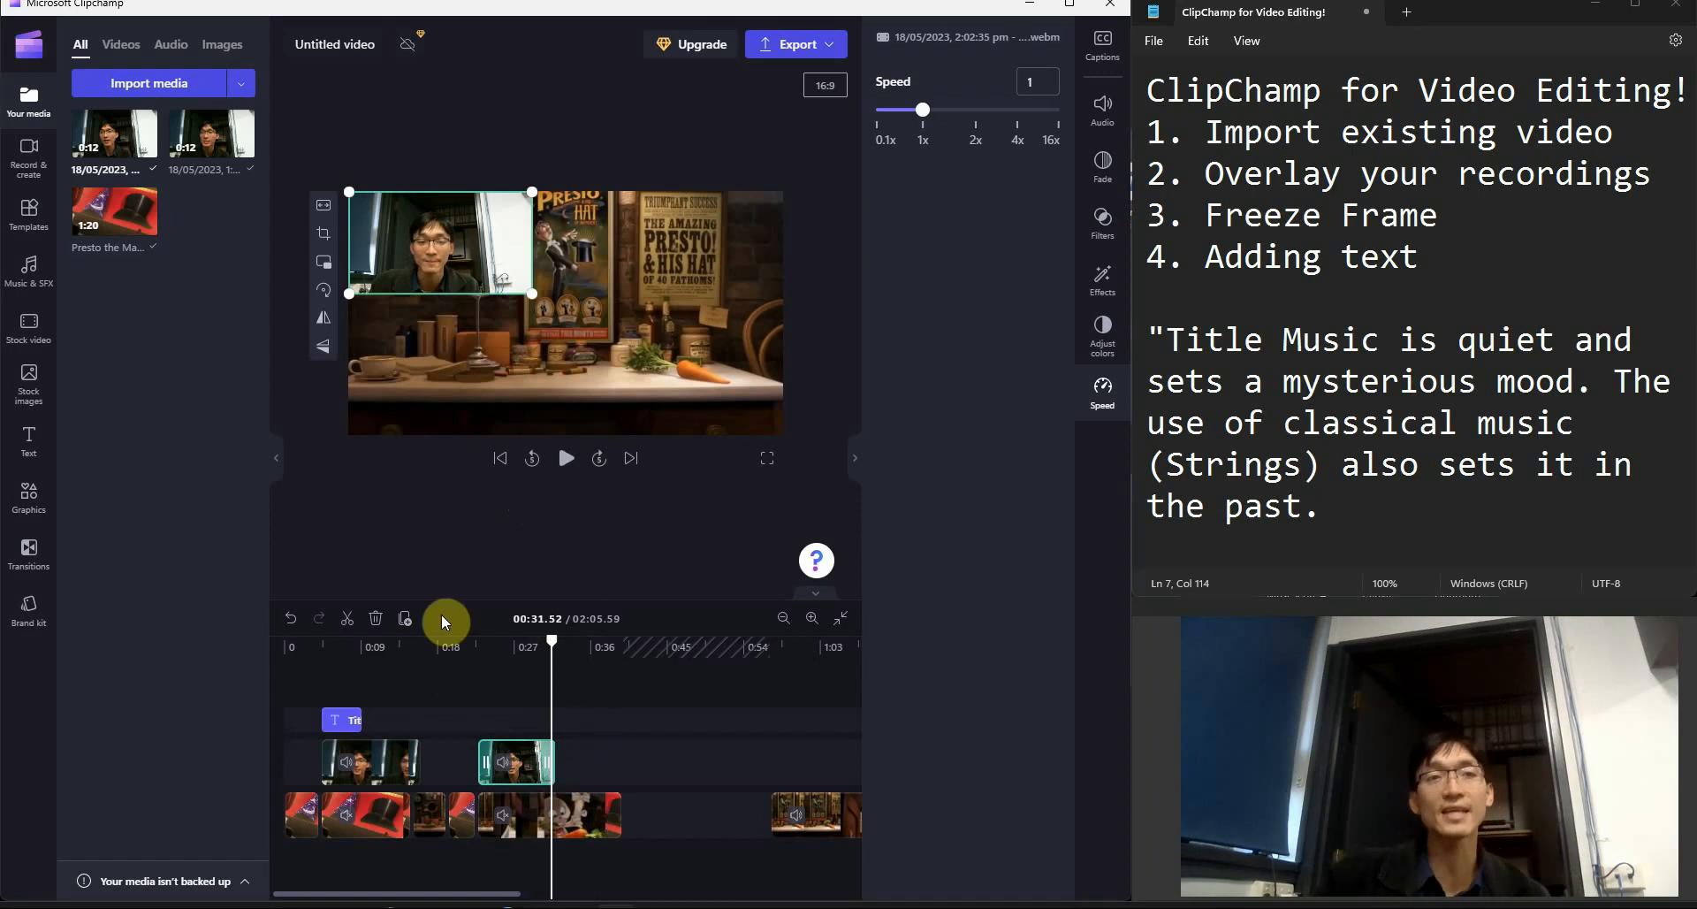
Add a plain text title at the second webcam clip's start reading "Sound Effects of Grumbling tummy conveys Character being hungry!".
left_click(30, 440)
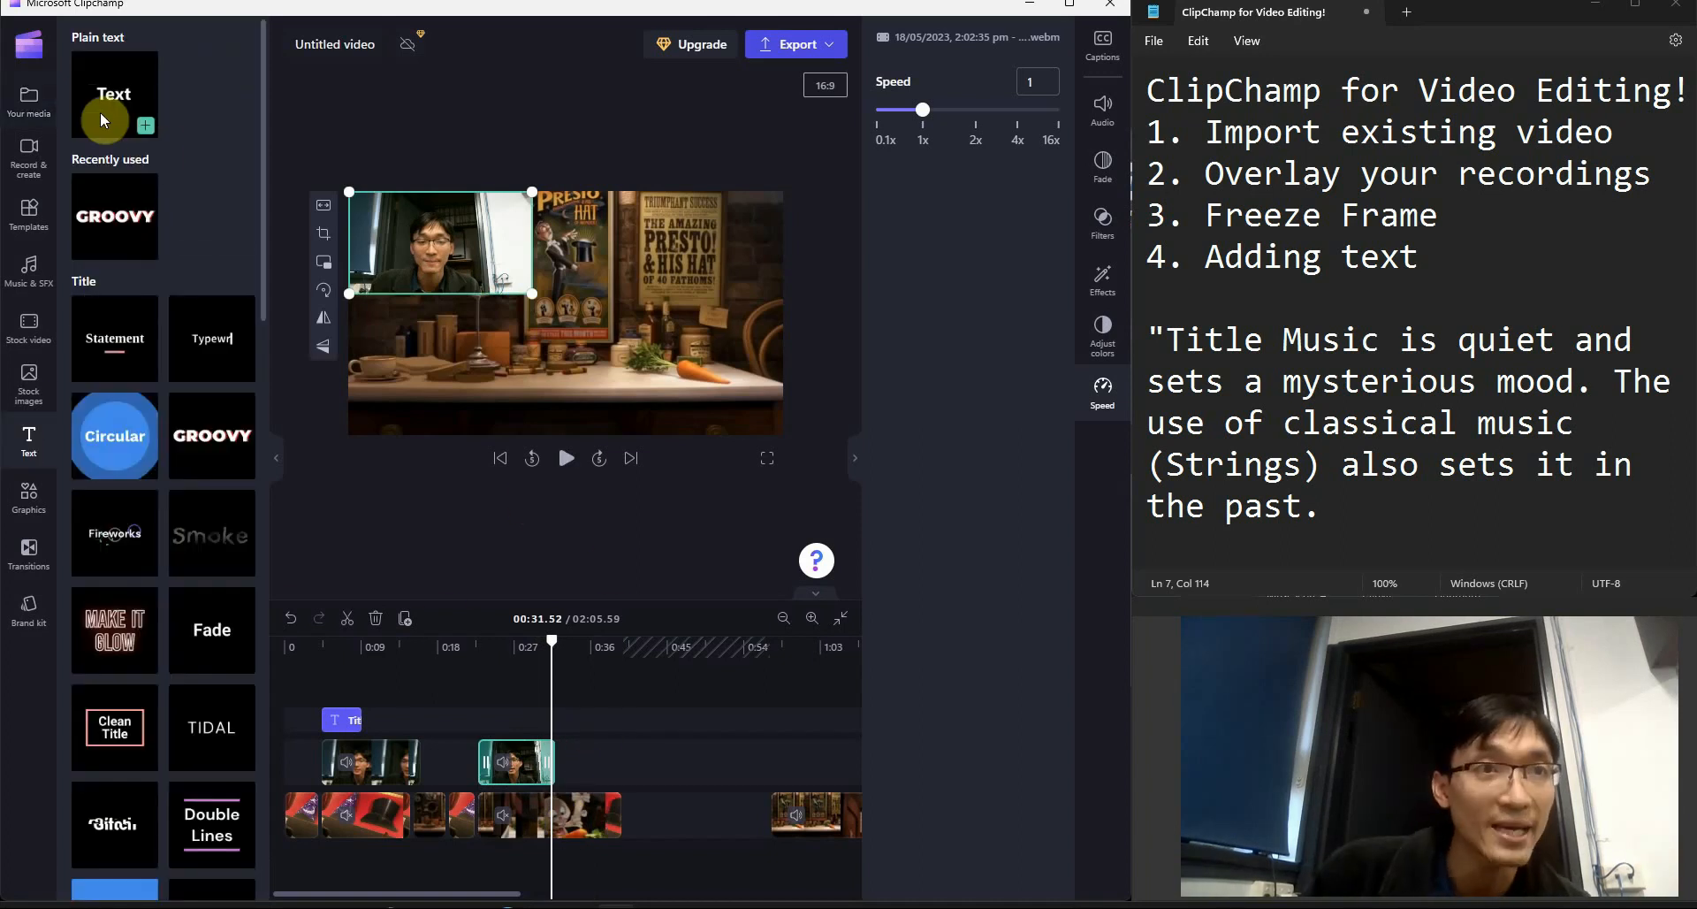
left_click_drag(103, 120, 486, 716)
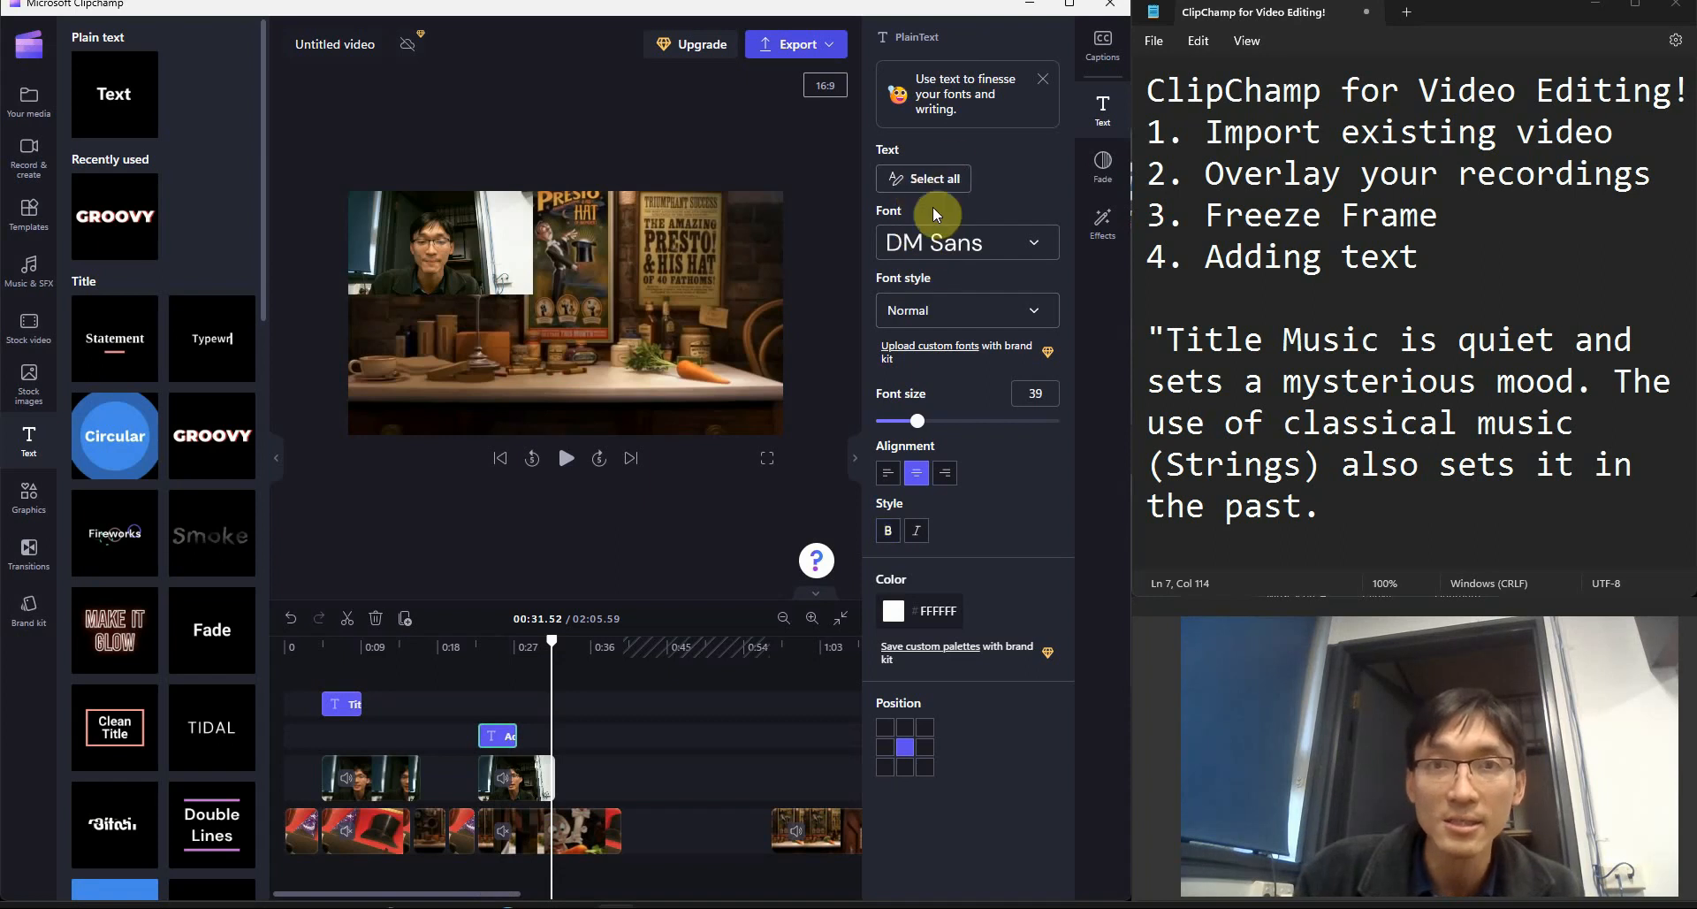
left_click(494, 741)
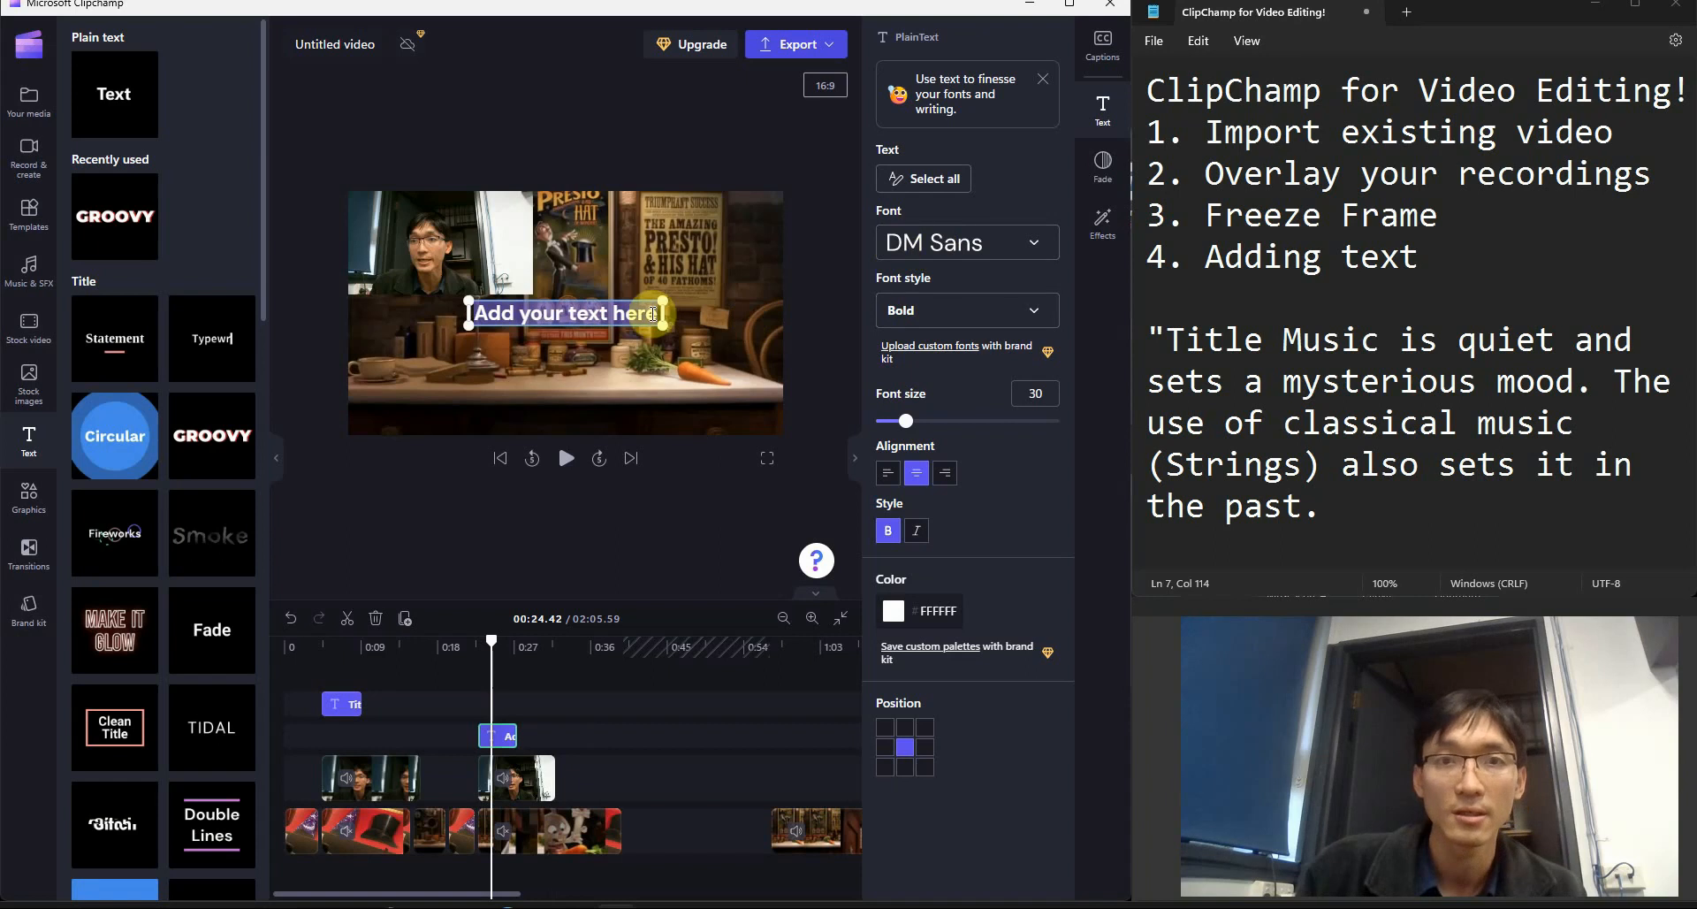
type("Sou")
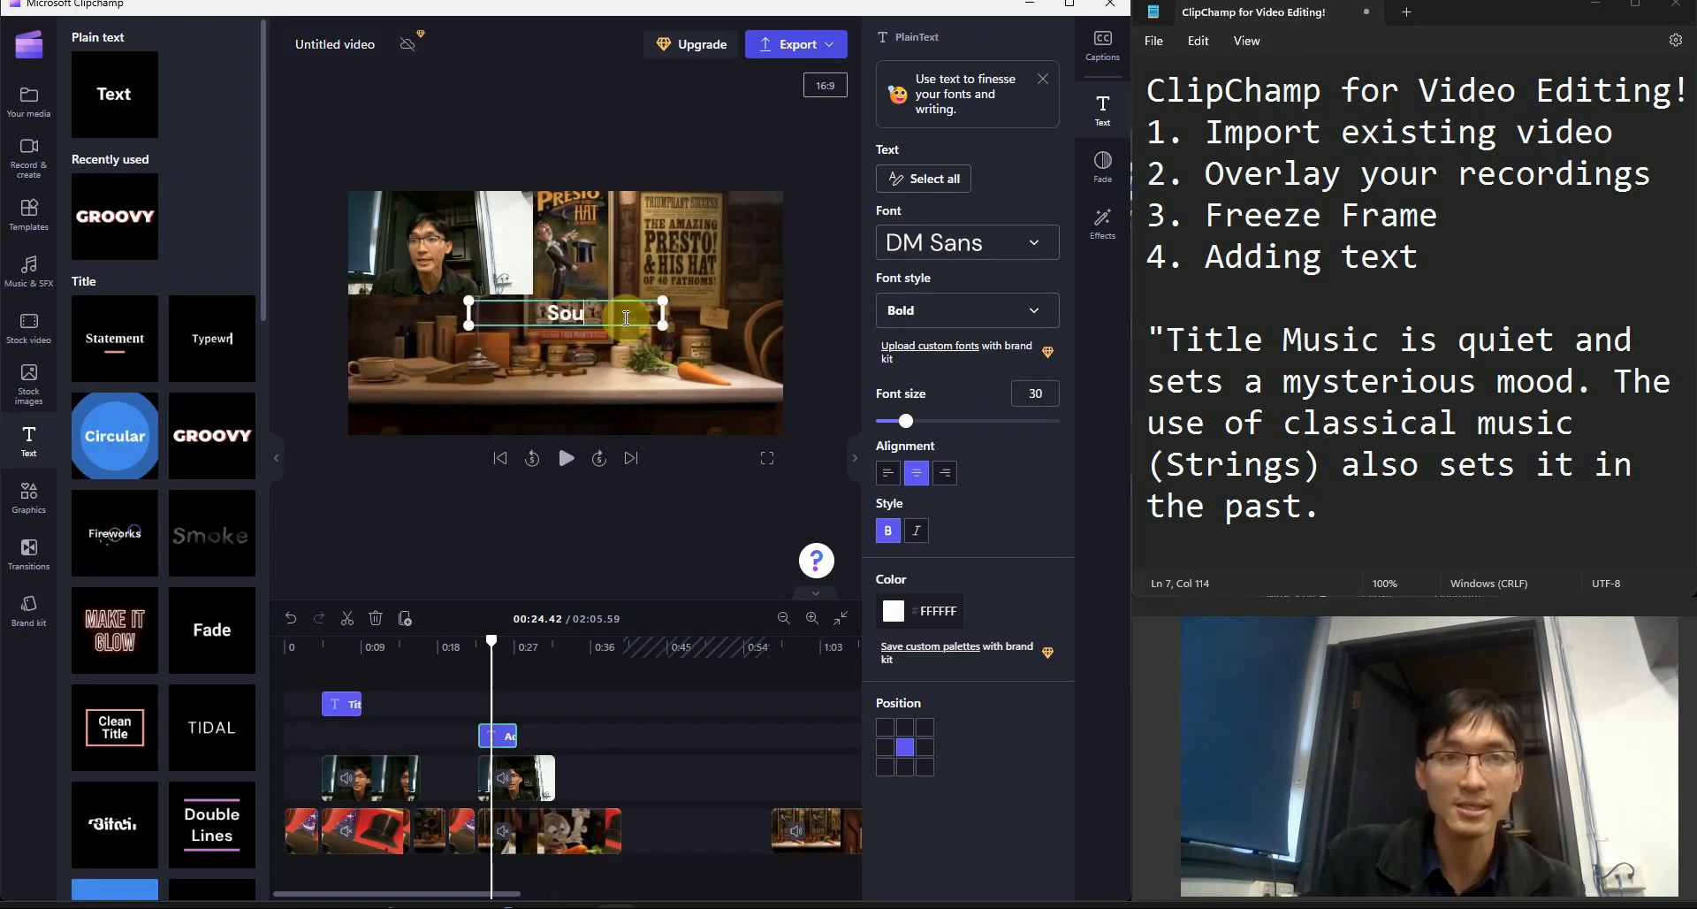
type("nd Effects of G")
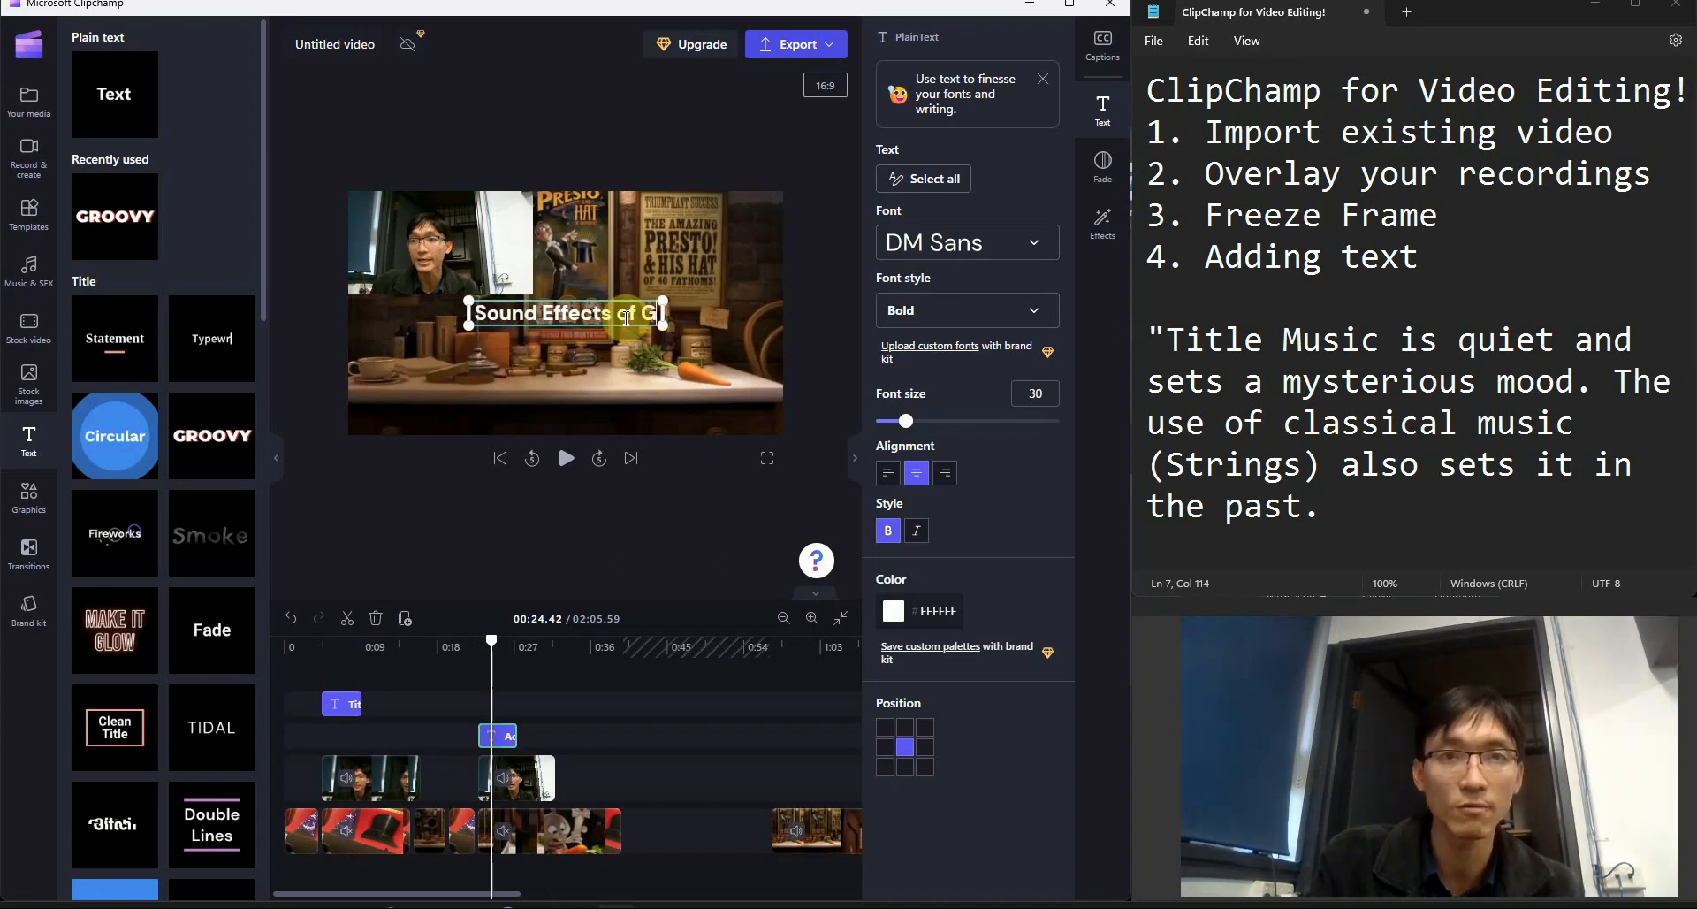
type("rumbling t")
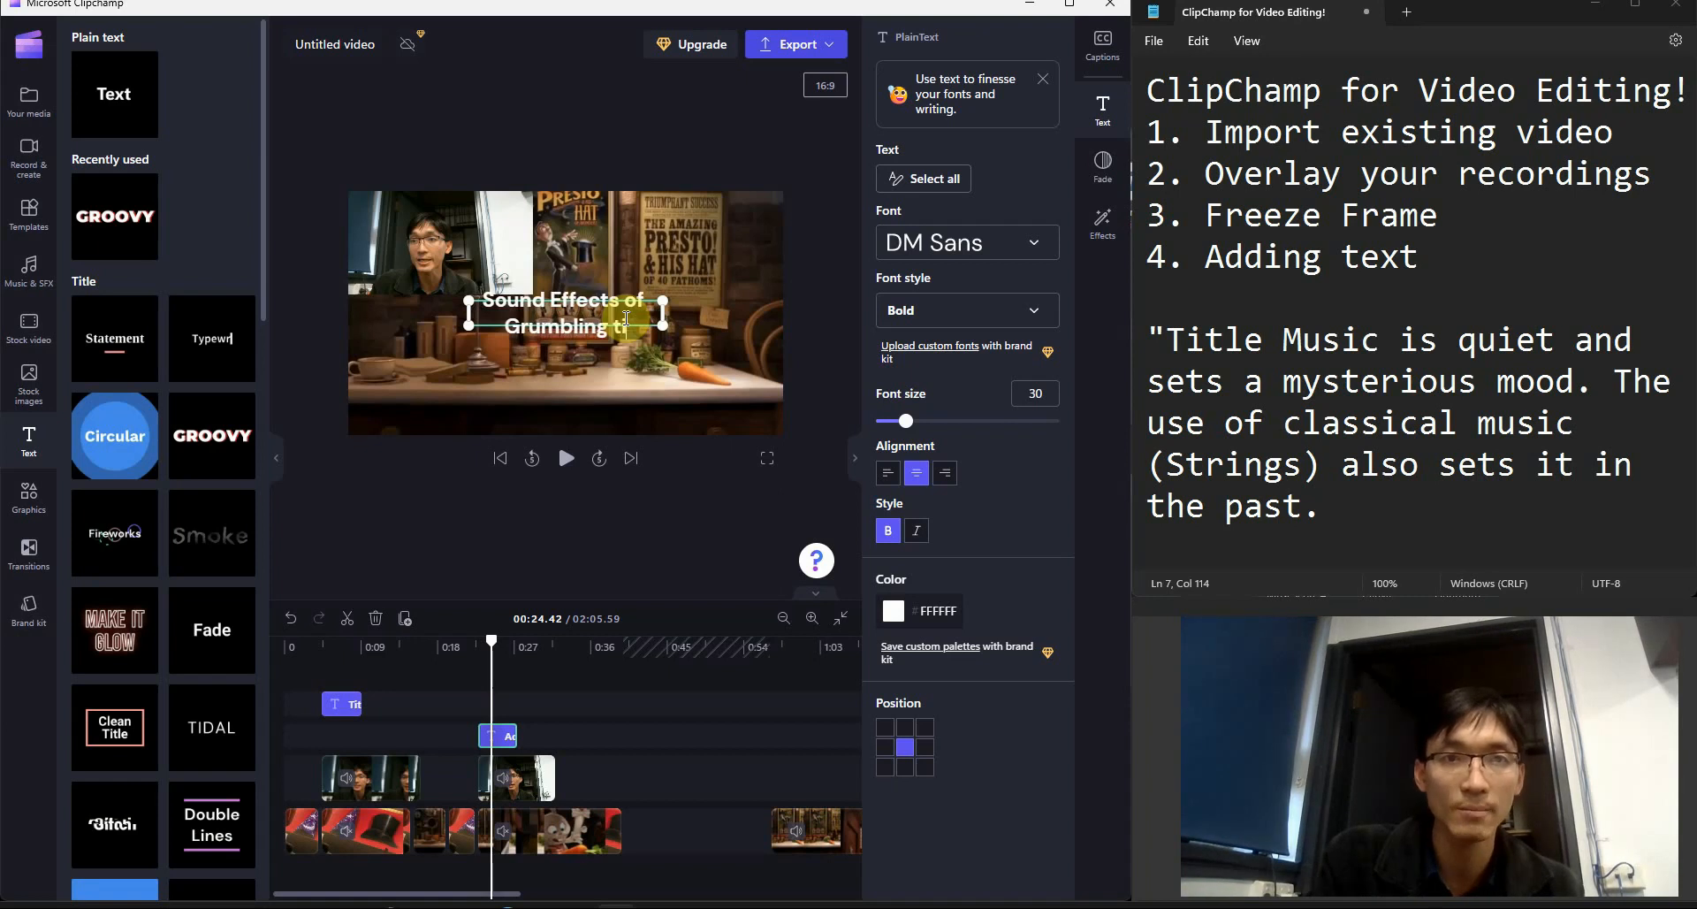
type("ummy conveys")
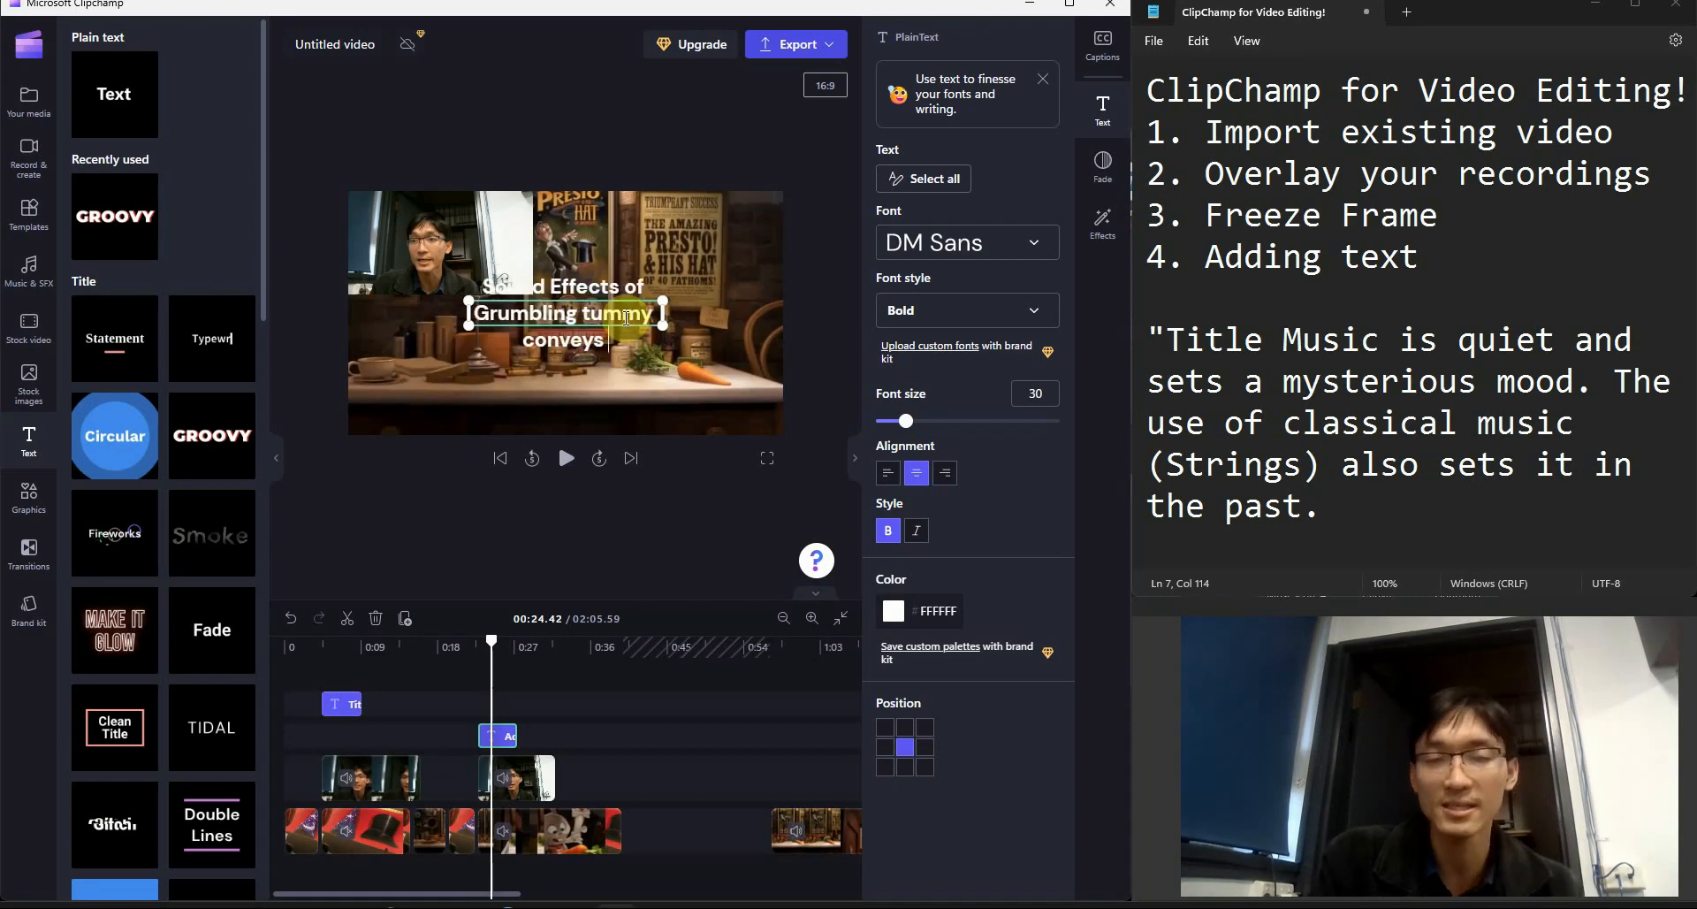
type(" Character being hungry!")
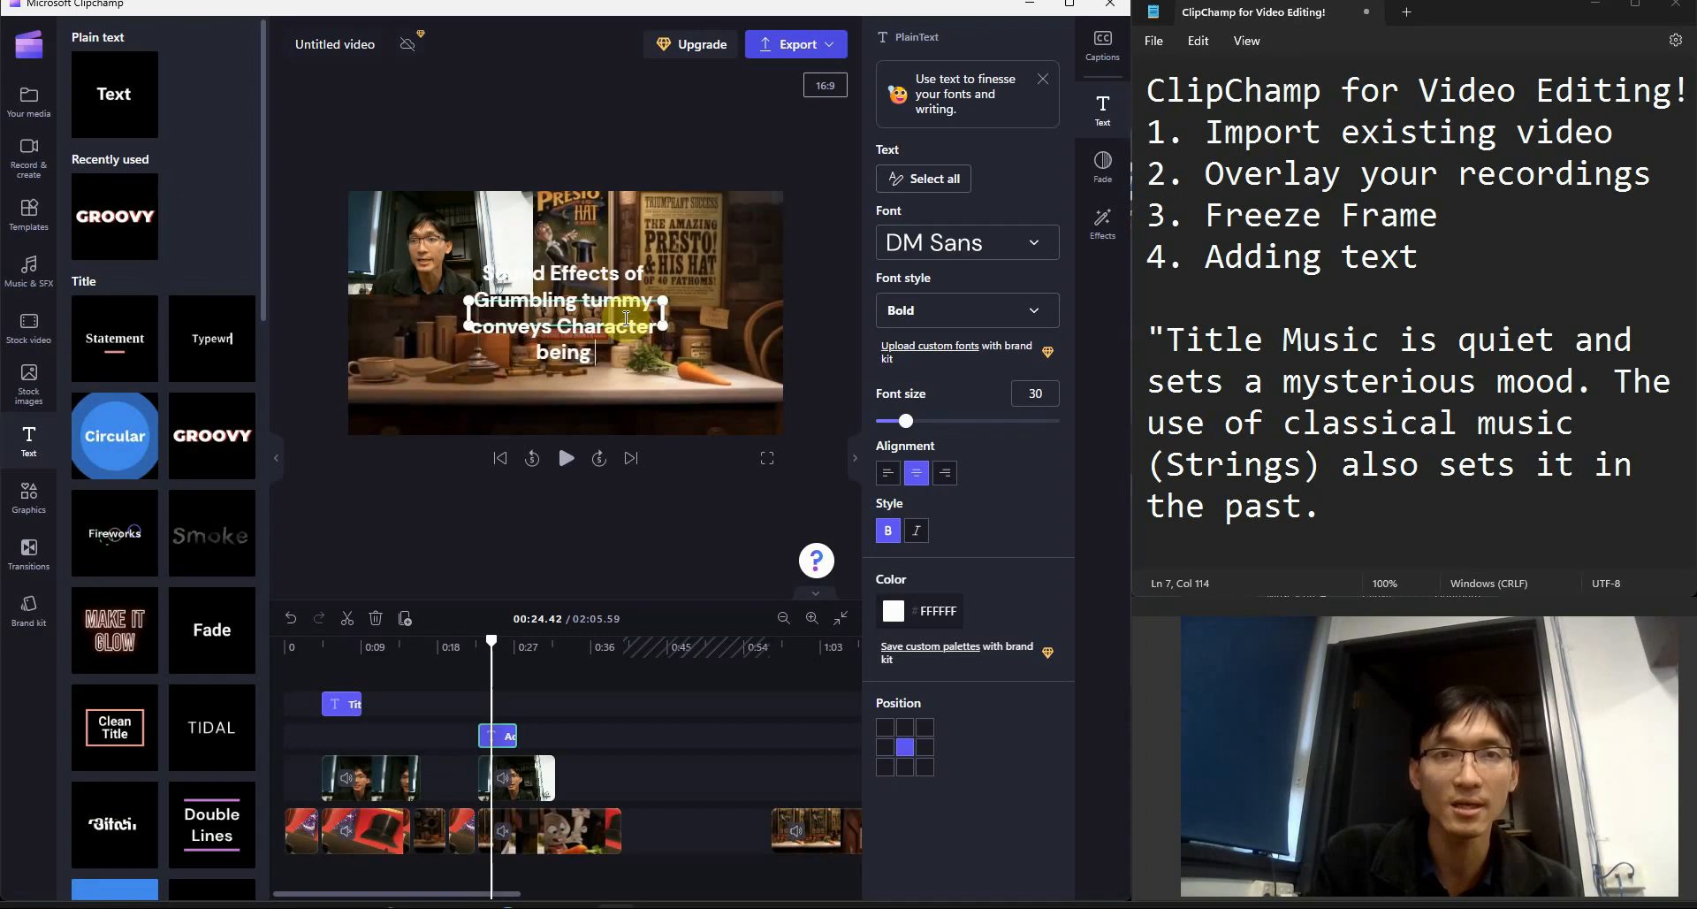
left_click(754, 447)
Move the grumbling-tummy text directly below the webcam overlay, against the frame's left edge.
left_click(539, 371)
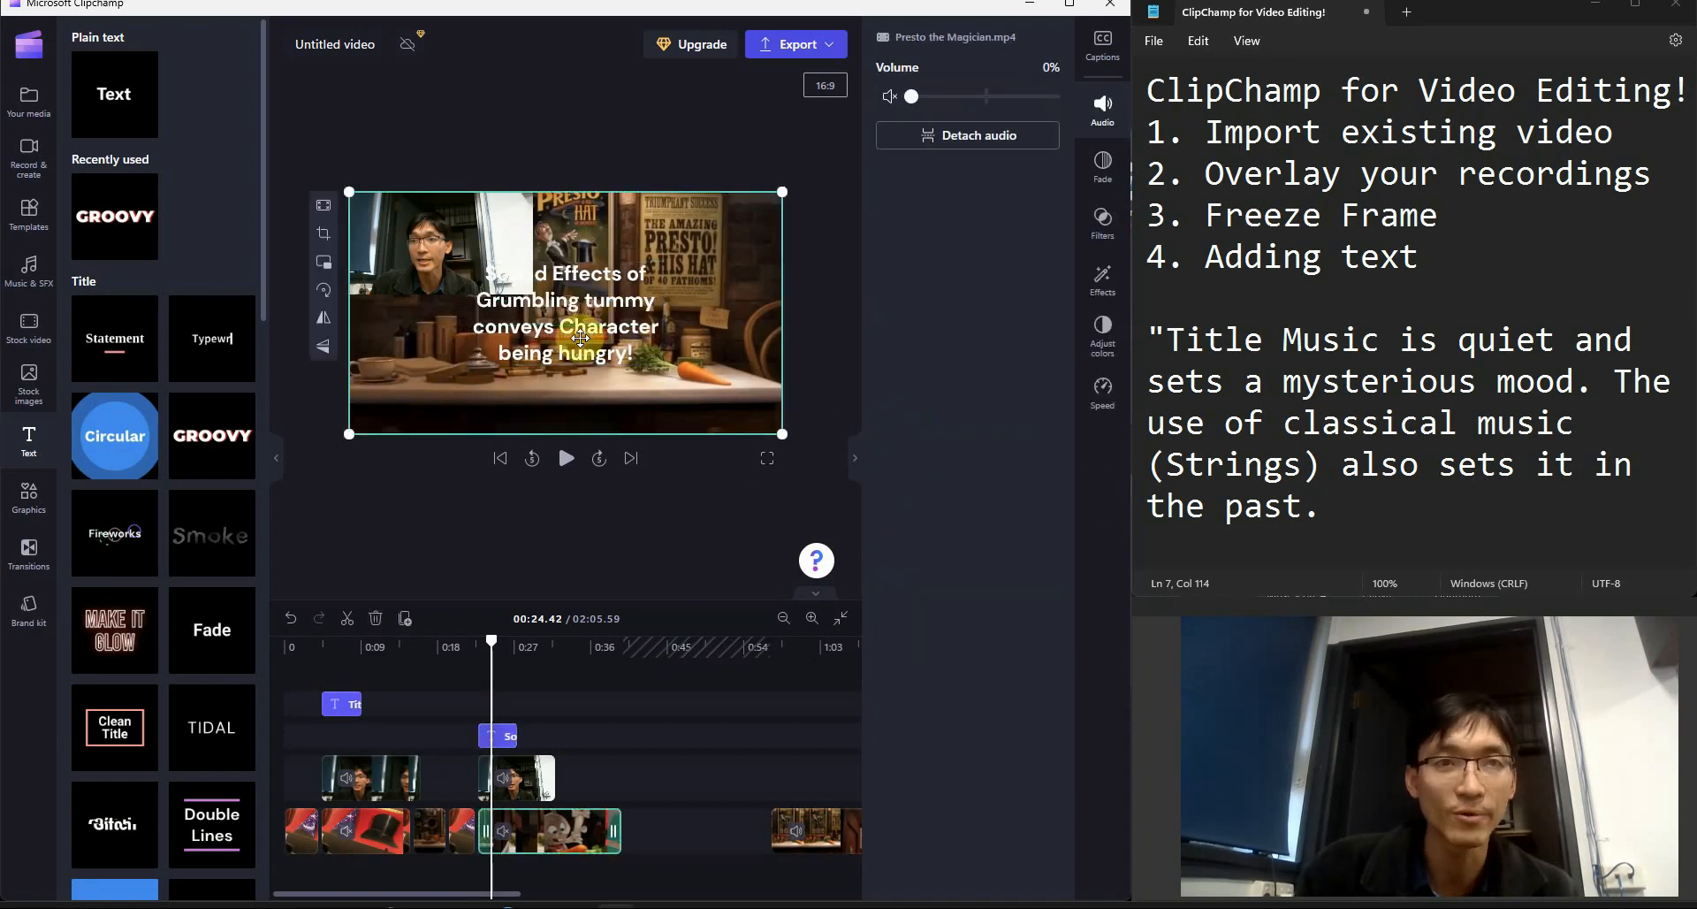
left_click(498, 735)
left_click_drag(582, 330, 462, 381)
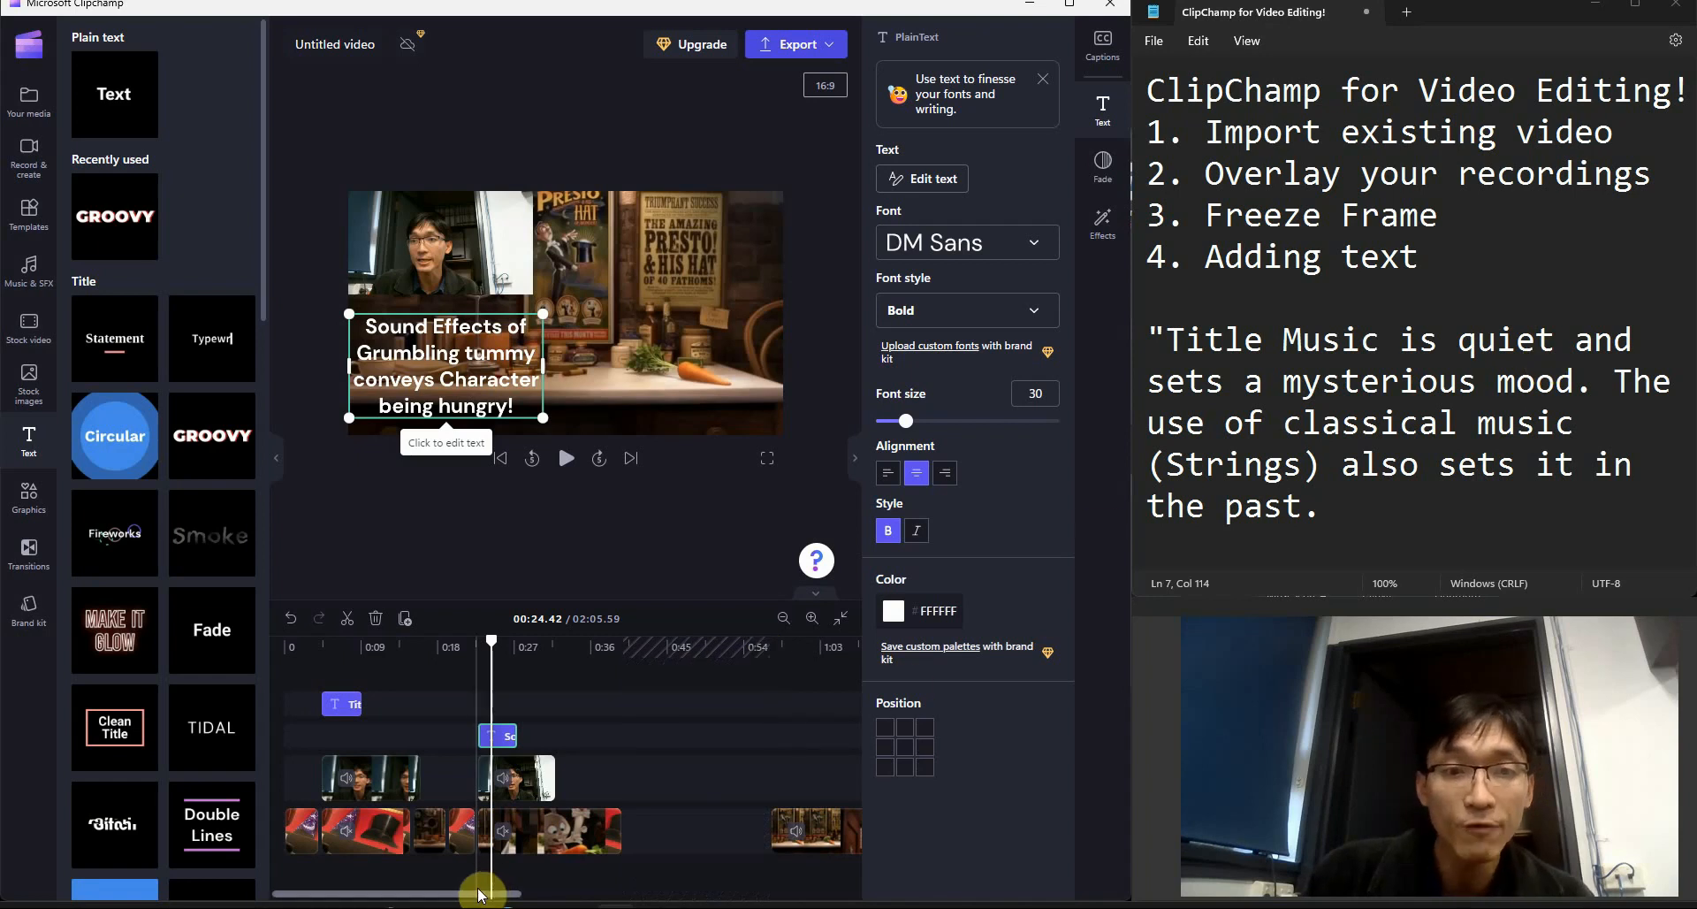
mouse_move(477, 893)
left_mouse_down()
mouse_move(544, 871)
mouse_move(467, 890)
left_mouse_up()
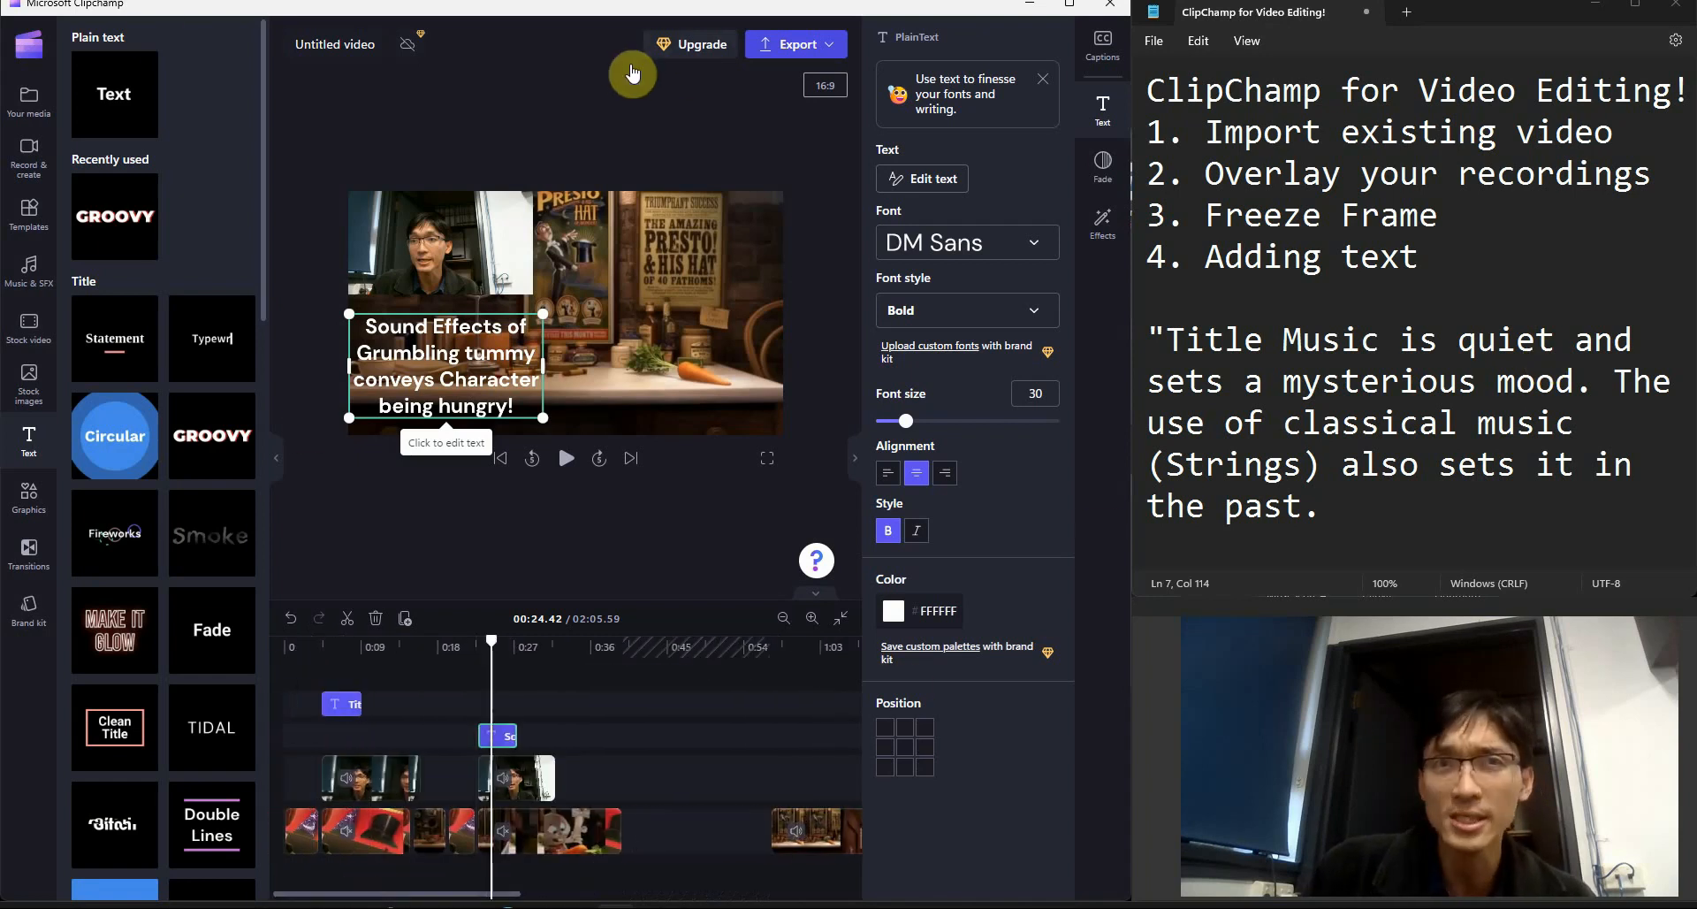
Export the video at 720p, continuing despite the visual gap in the timeline.
left_click(796, 44)
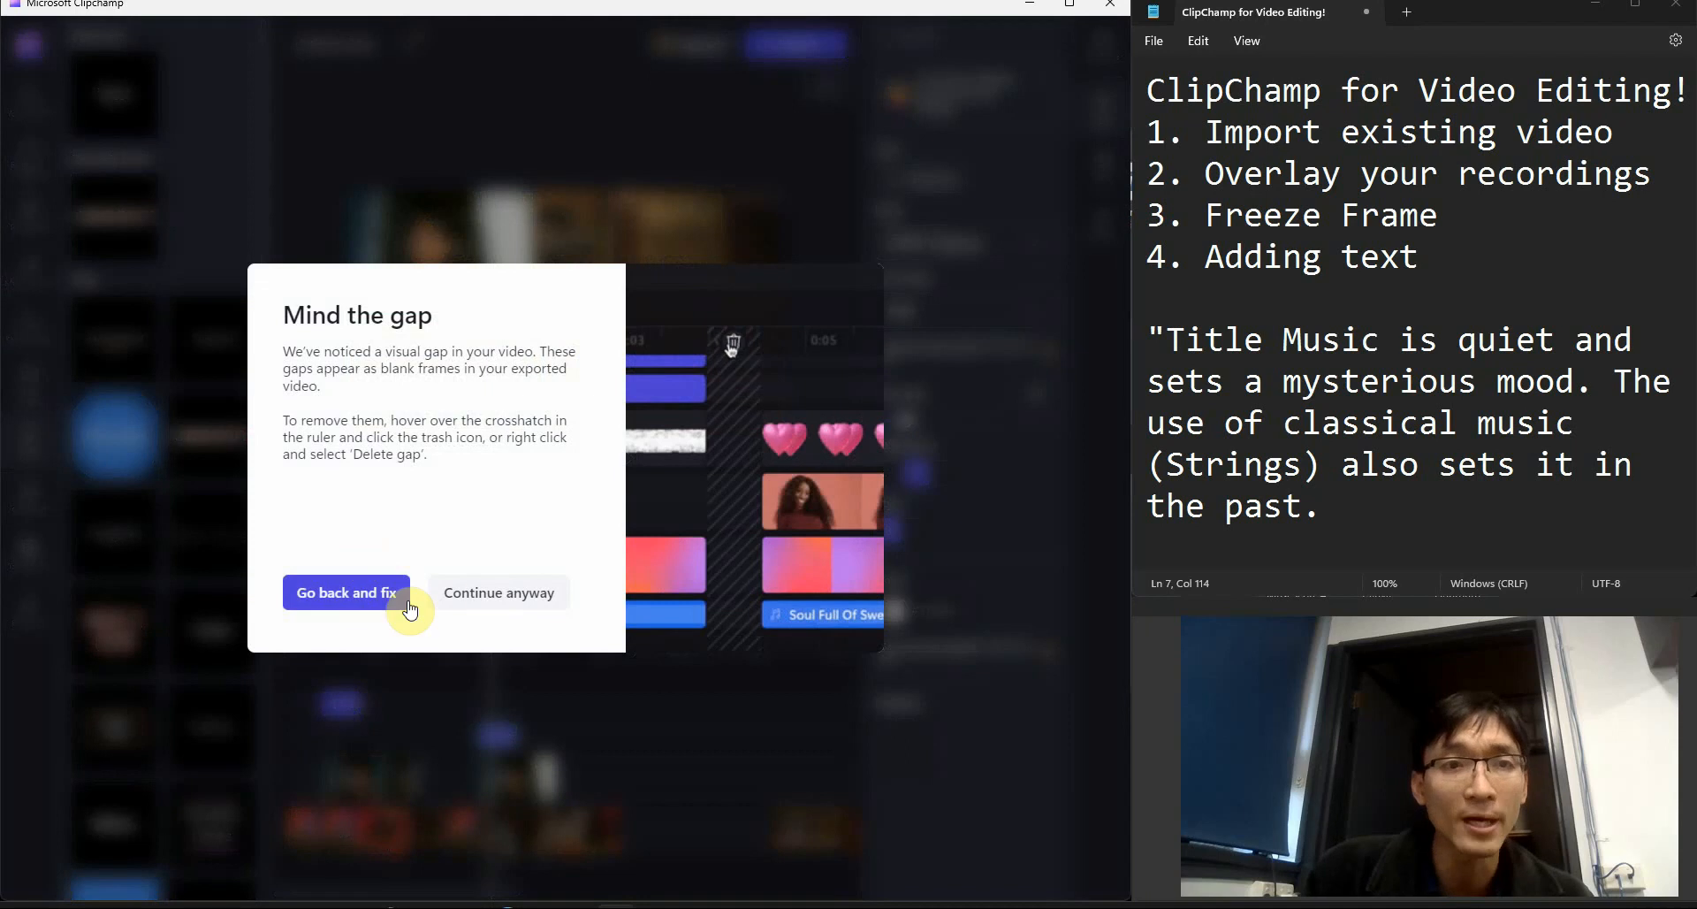
left_click(499, 593)
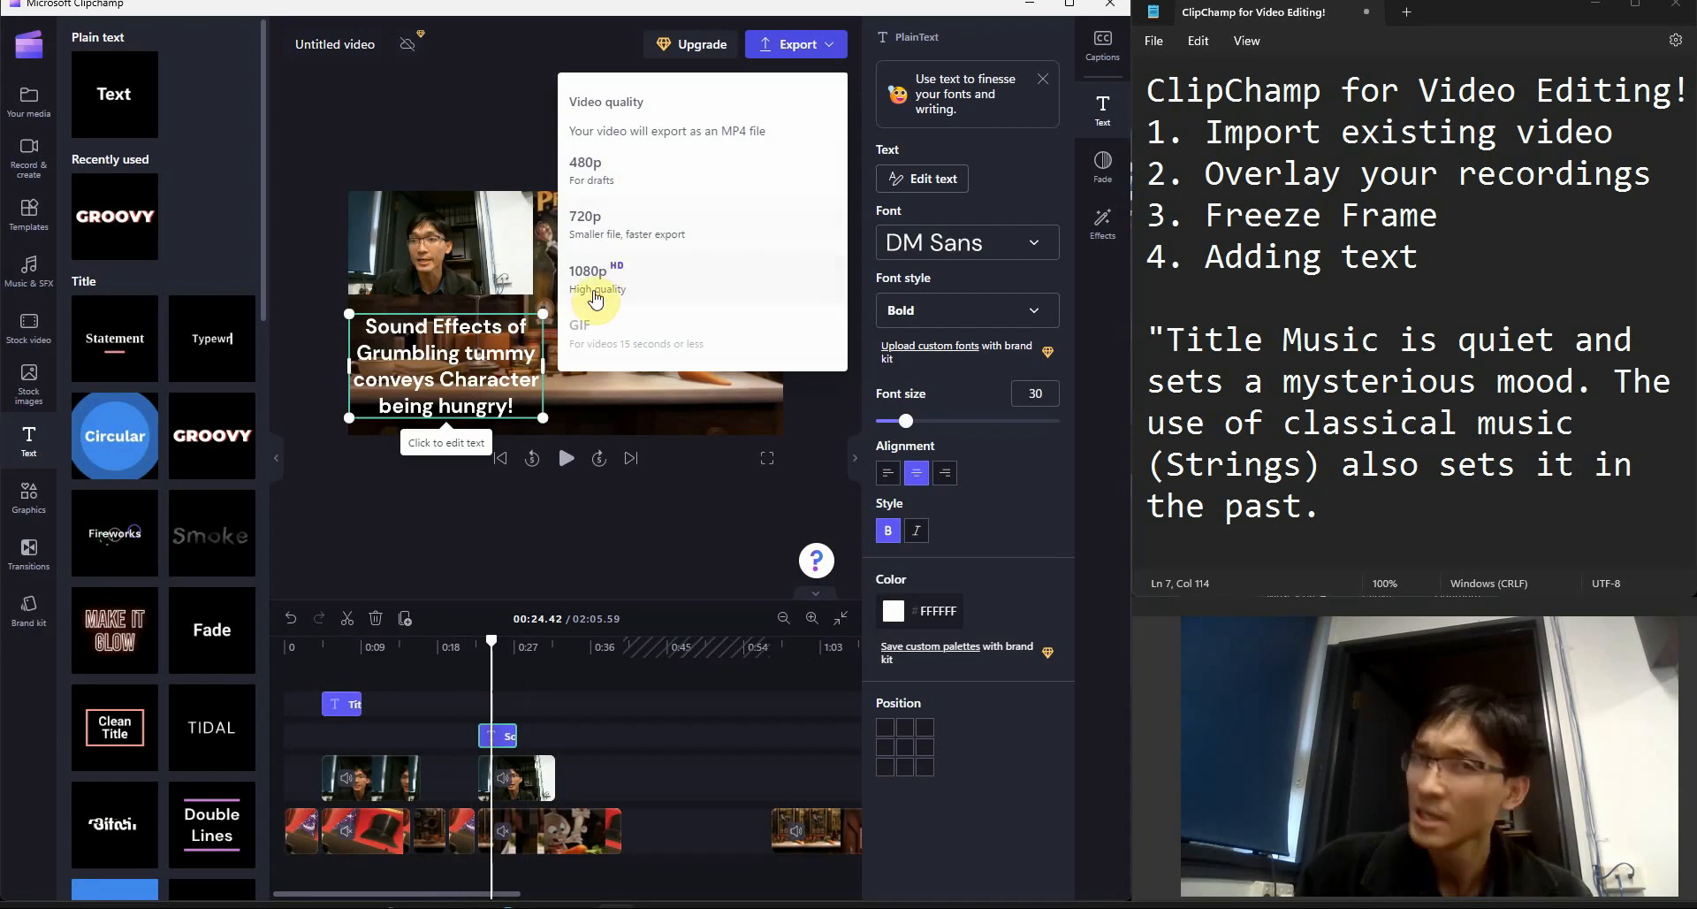
left_click(603, 233)
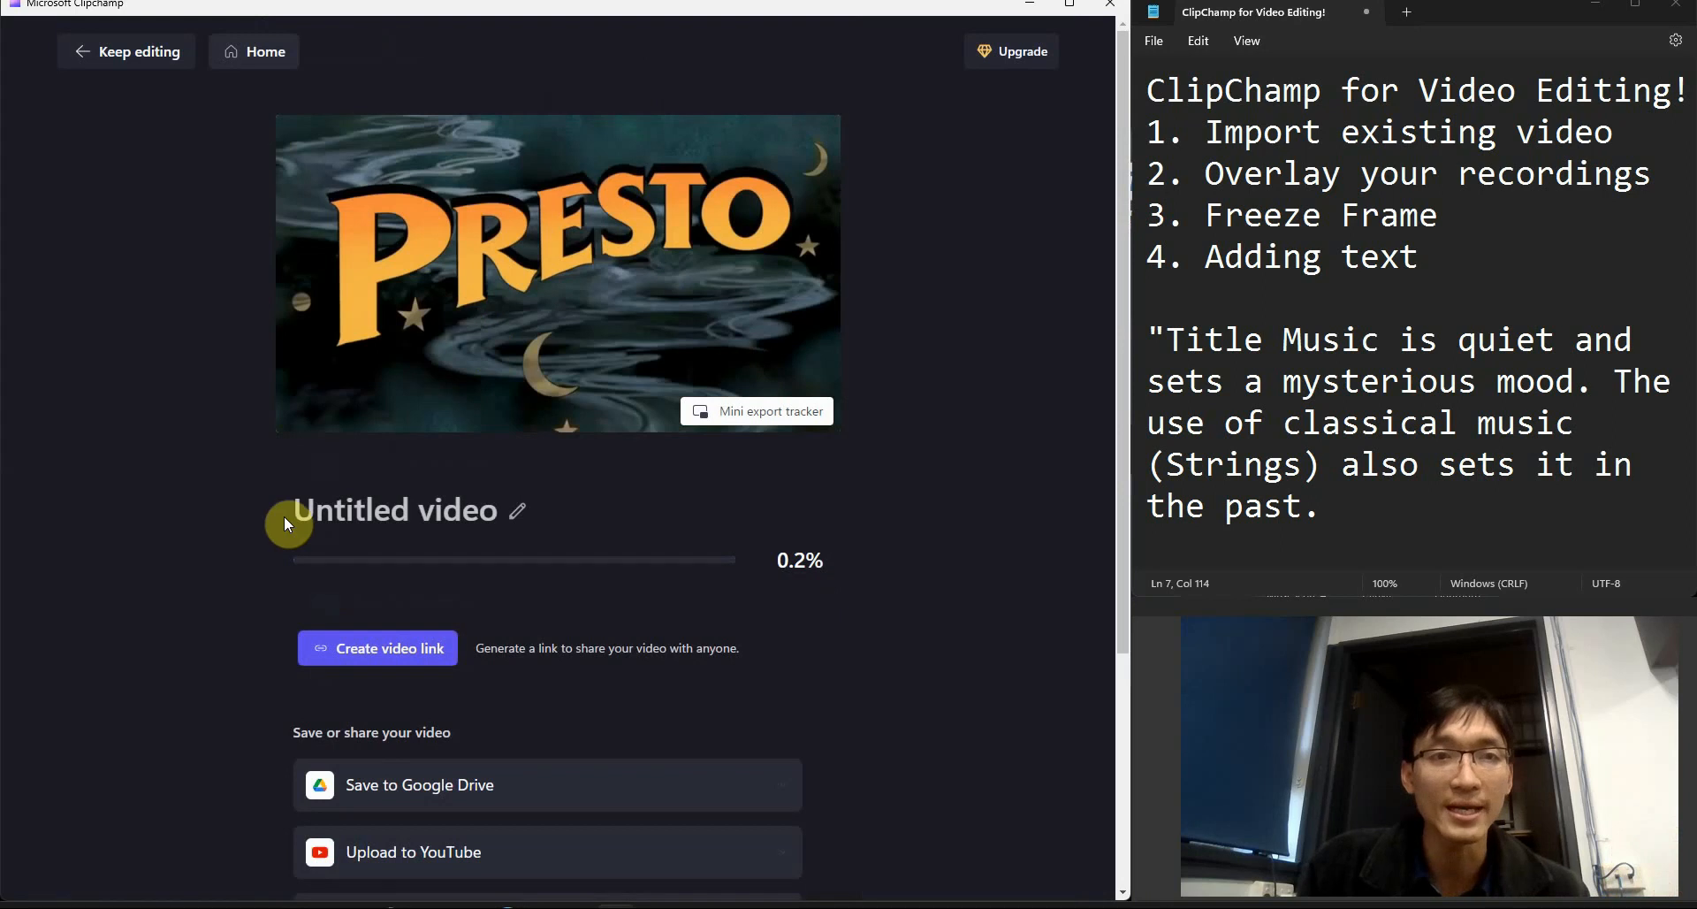
Rename the exporting video "Analysis of Presto" followed by the presenter's name in parentheses.
left_click(520, 513)
triple_click(483, 515)
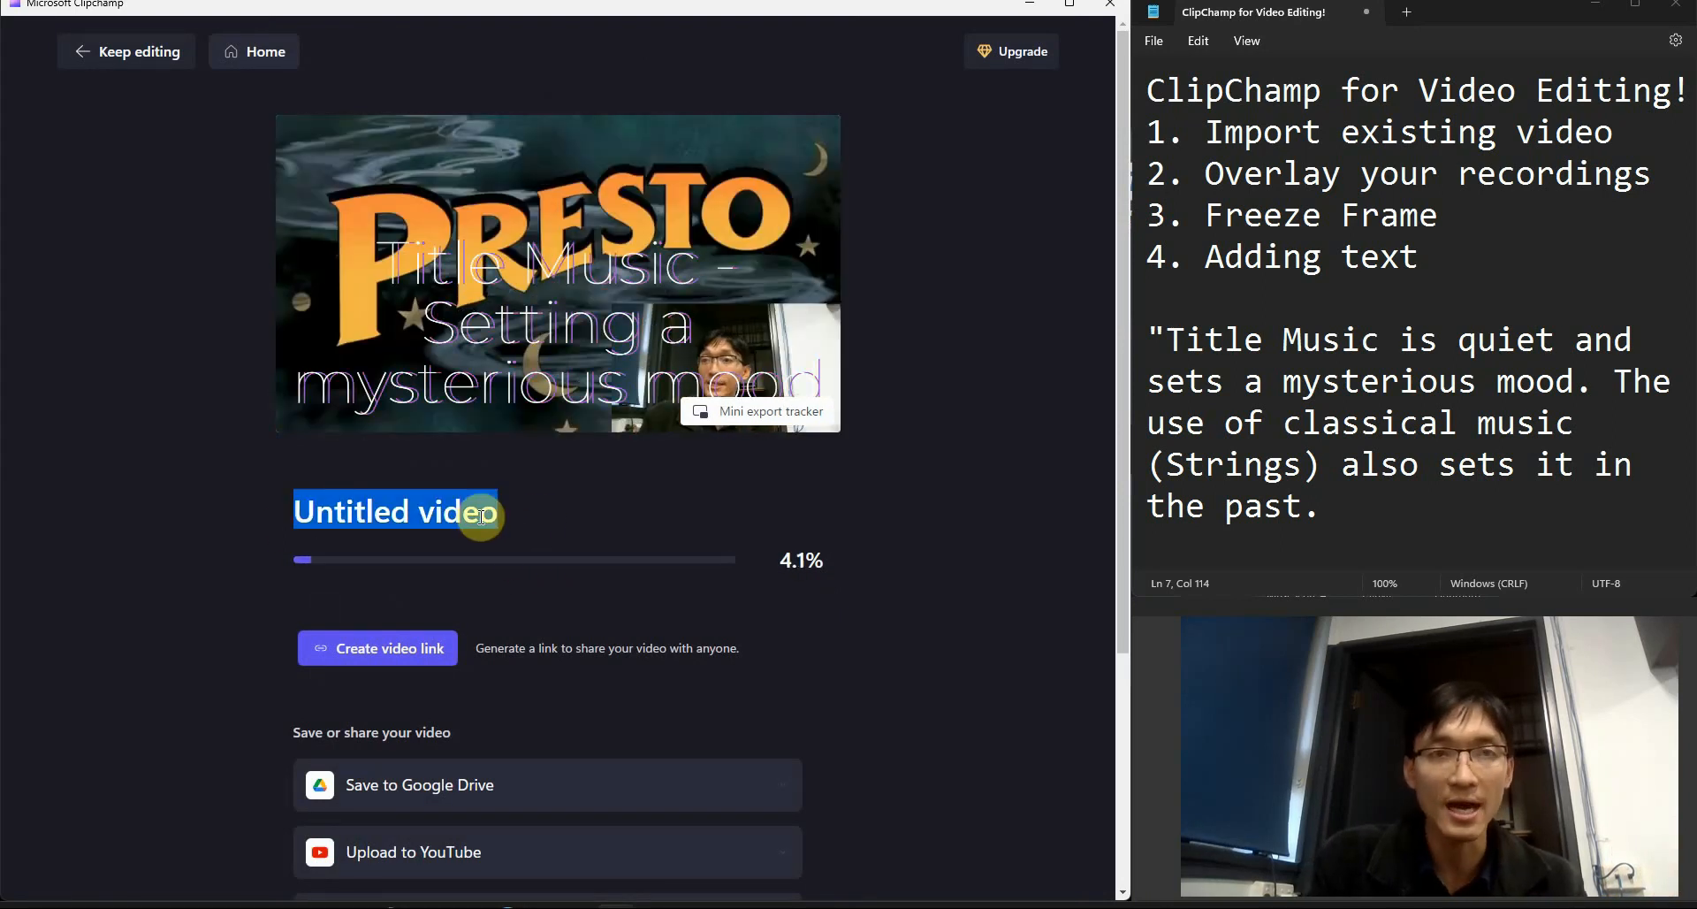
type("Analysis of Pre")
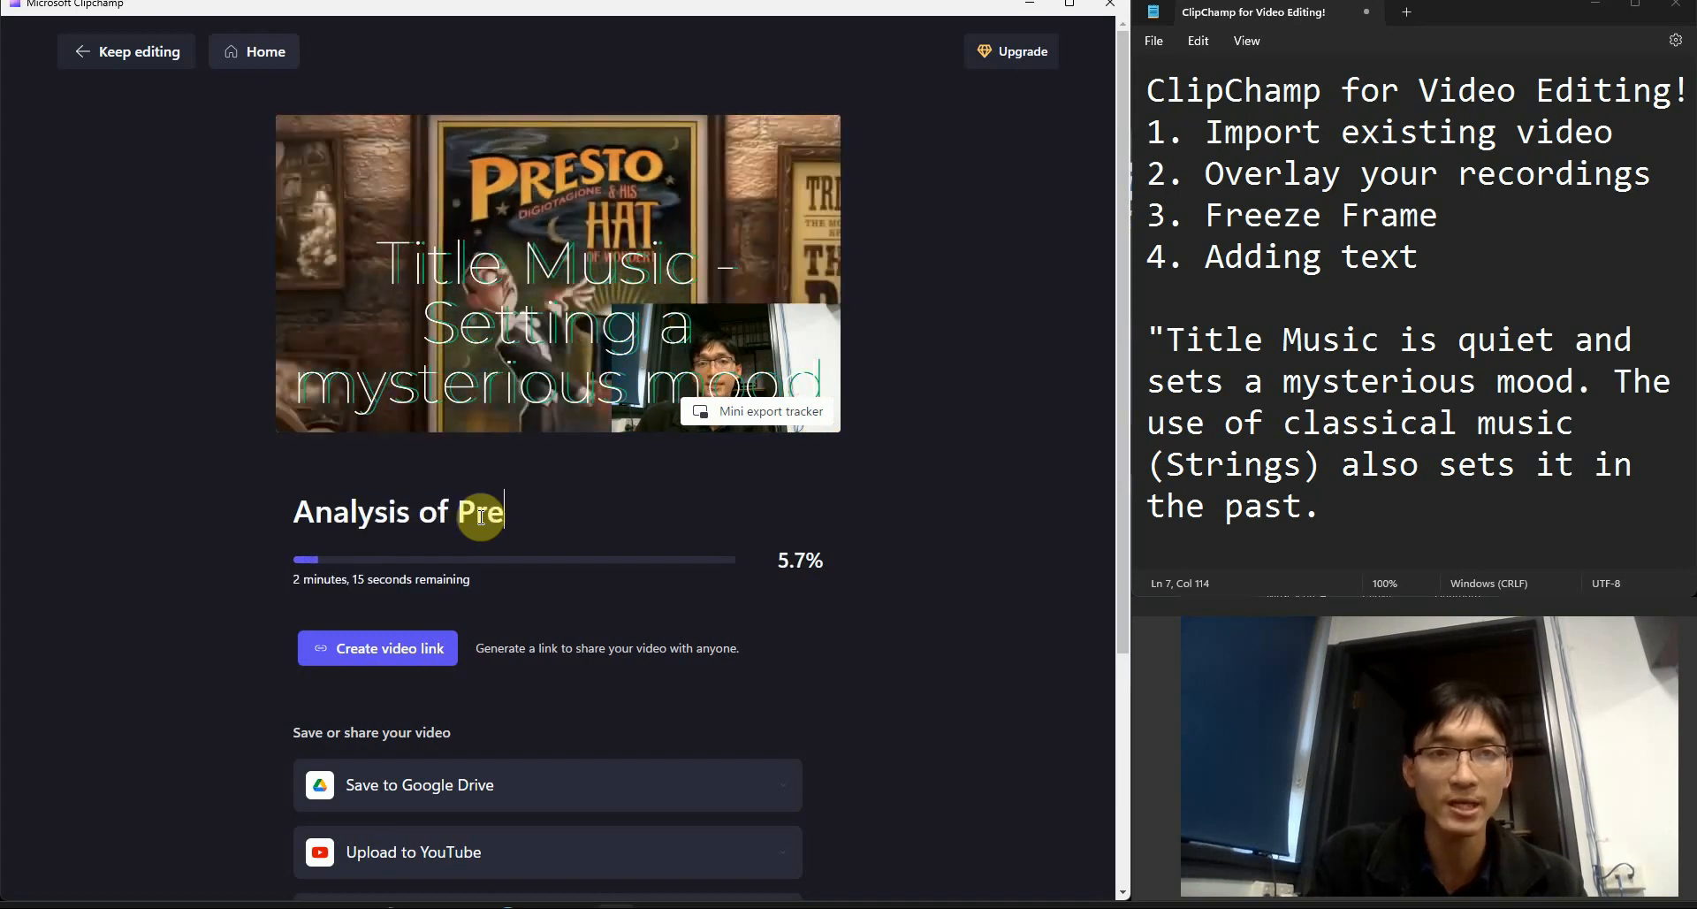
type("sto (Mr Sham...)")
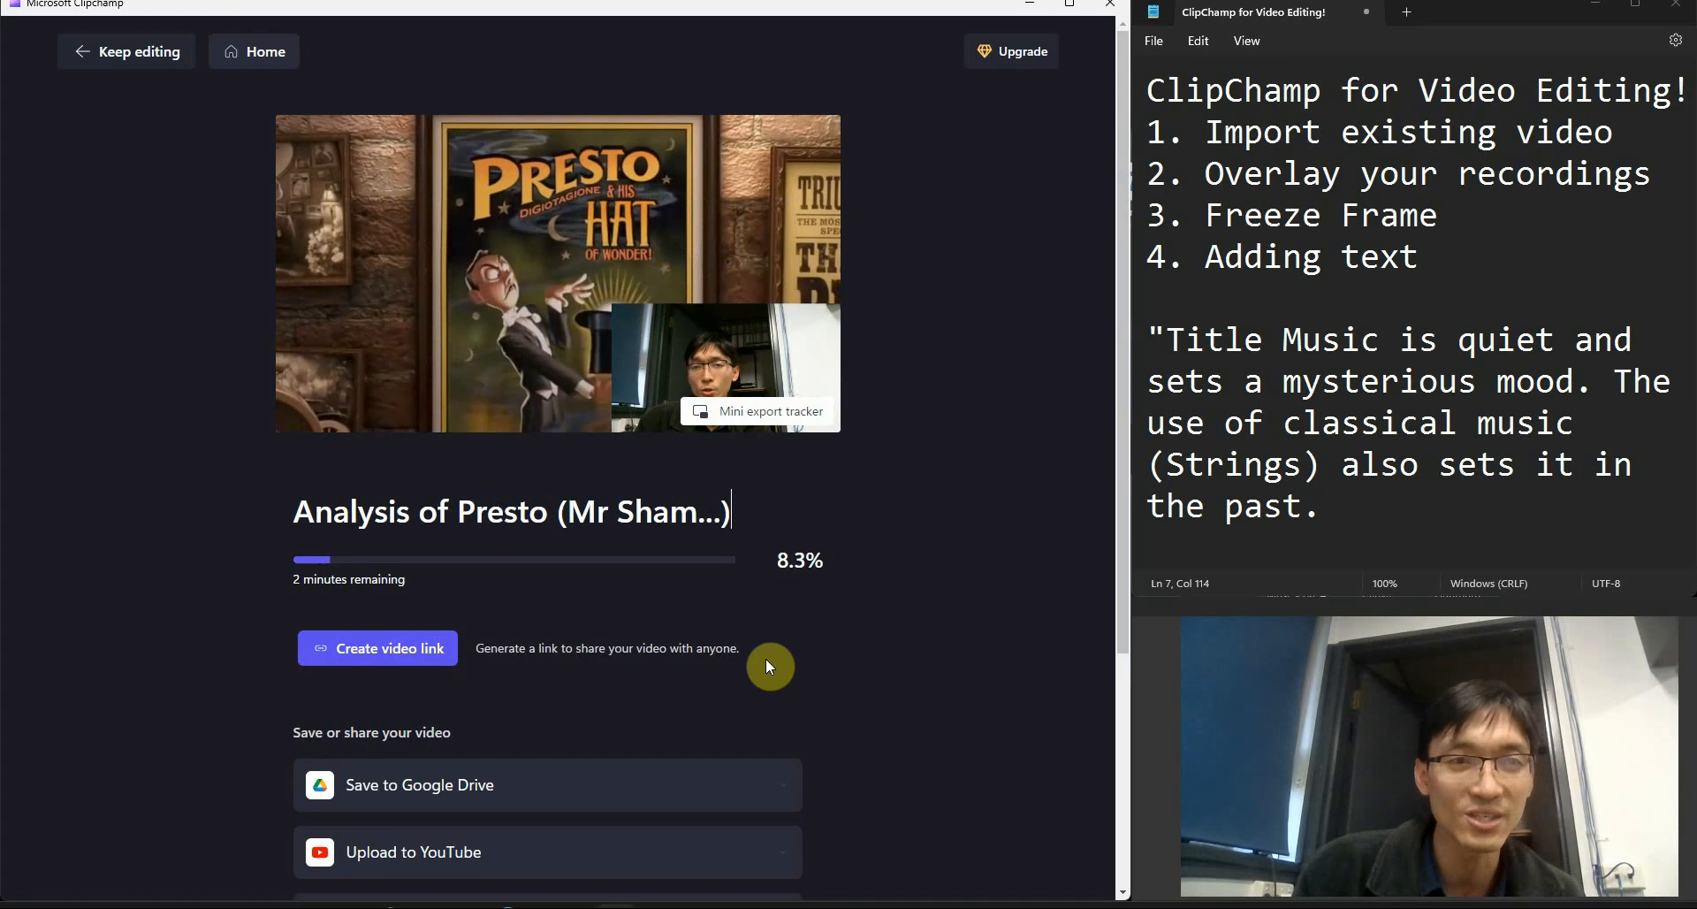
left_click(973, 488)
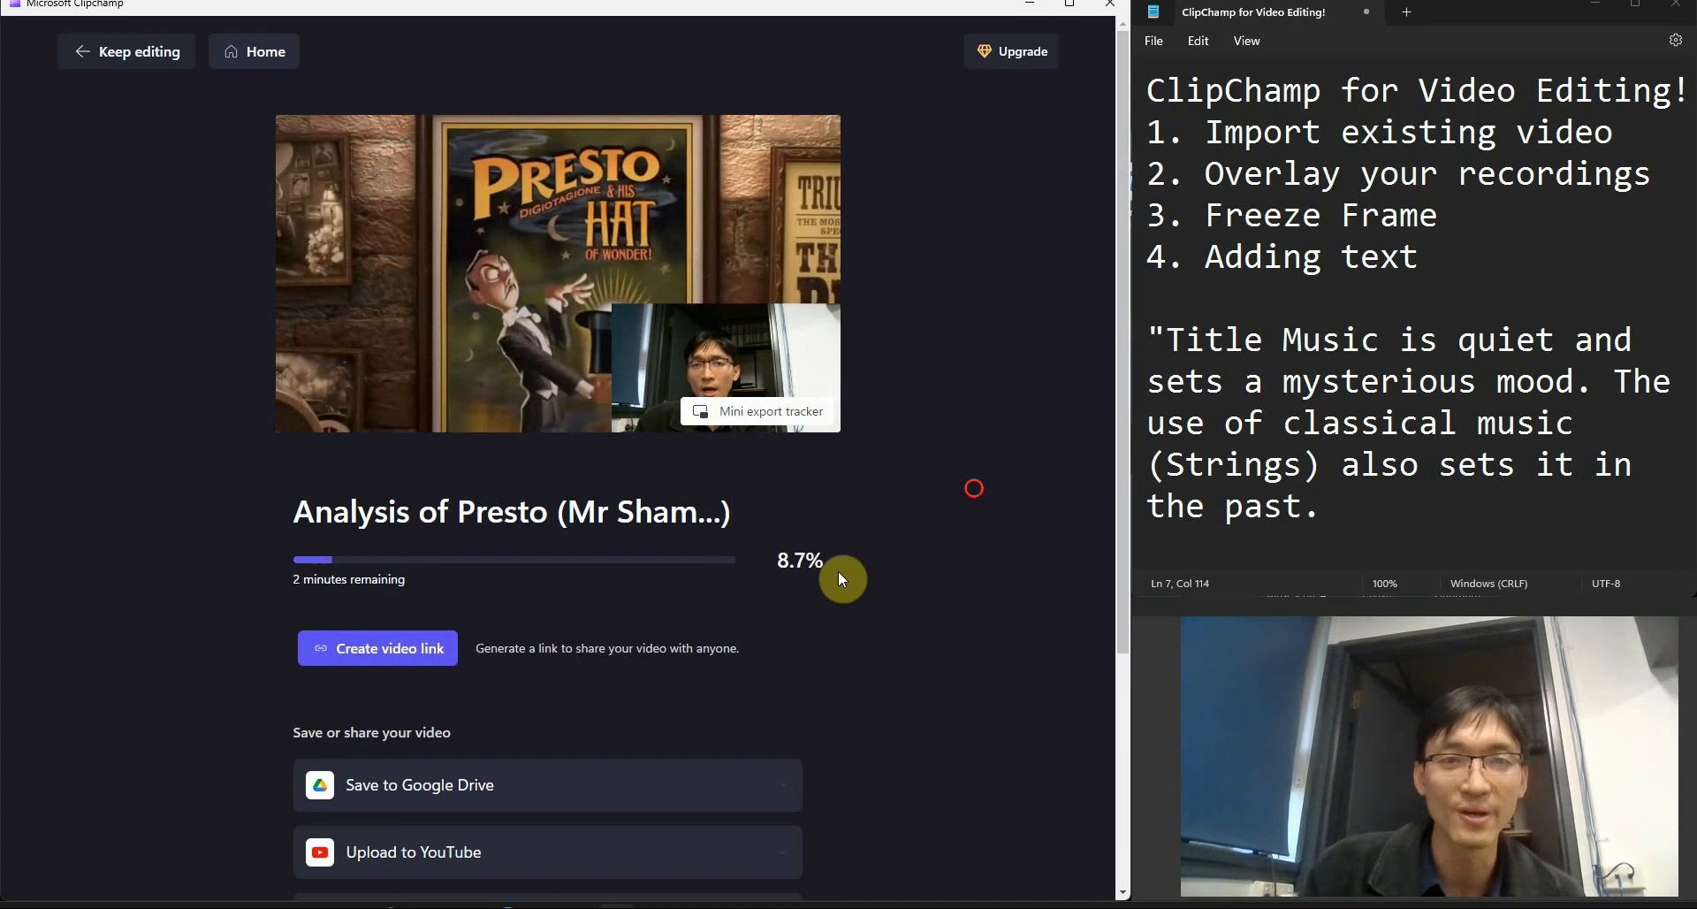